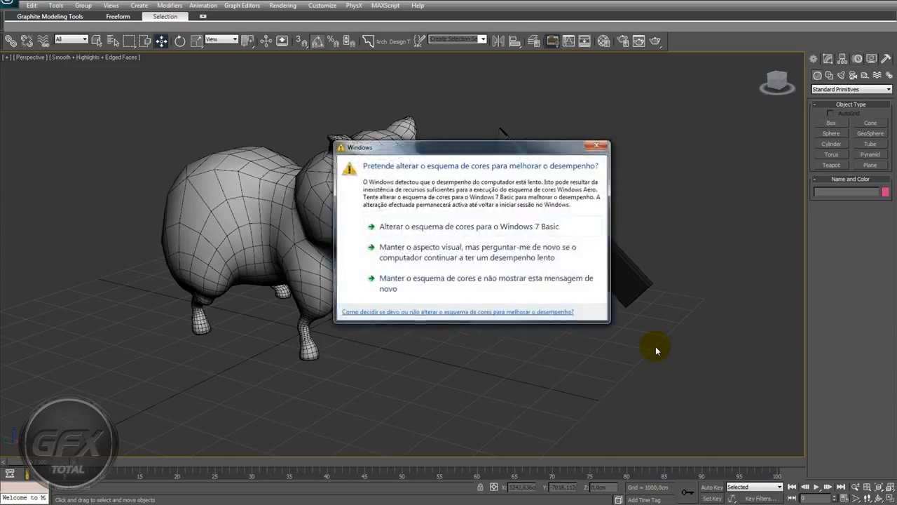
# Dismiss the Windows performance prompt by keeping the current colour scheme and not showing the message again.
pyautogui.click(430, 287)
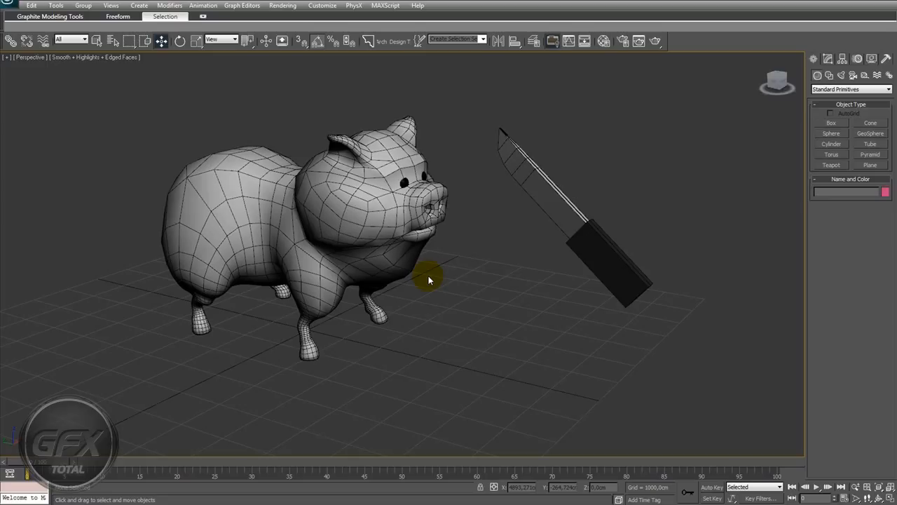
pyautogui.keyDown('alt'); pyautogui.moveTo(470, 263); pyautogui.dragTo(470, 311, button='middle'); pyautogui.keyUp('alt')
pyautogui.scroll(3, 465, 275)
pyautogui.scroll(-3, 465, 277)
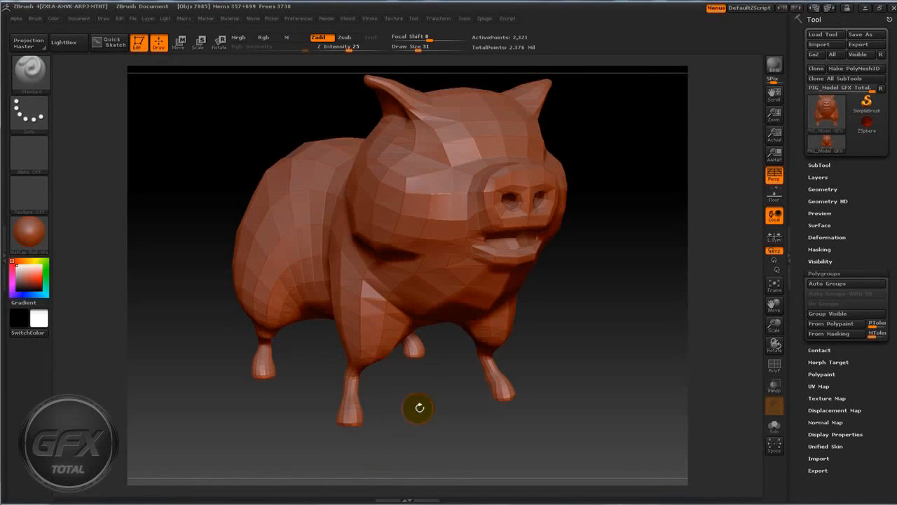
# Switch to ZBrush and examine the low-polygon pig model from several angles and distances.
pyautogui.moveTo(437, 437)
pyautogui.mouseDown()
pyautogui.moveTo(480, 447)
pyautogui.moveTo(421, 441)
pyautogui.mouseUp()
pyautogui.moveTo(585, 398); pyautogui.dragTo(551, 340)
pyautogui.moveTo(562, 299); pyautogui.dragTo(564, 300)
pyautogui.keyDown('alt'); pyautogui.moveTo(575, 235); pyautogui.dragTo(581, 281); pyautogui.keyUp('alt')
pyautogui.moveTo(606, 133)
pyautogui.keyDown('ctrl'); pyautogui.mouseDown()
pyautogui.moveTo(542, 79)
pyautogui.moveTo(307, 89)
pyautogui.moveTo(265, 282)
pyautogui.moveTo(518, 296)
pyautogui.mouseUp(); pyautogui.keyUp('ctrl')
pyautogui.moveTo(605, 408)
pyautogui.keyDown('ctrl'); pyautogui.mouseDown()
pyautogui.moveTo(522, 324)
pyautogui.moveTo(240, 342)
pyautogui.moveTo(607, 425)
pyautogui.mouseUp(); pyautogui.keyUp('ctrl')
pyautogui.moveTo(537, 365)
pyautogui.keyDown('alt'); pyautogui.mouseDown()
pyautogui.moveTo(574, 378)
pyautogui.moveTo(565, 373)
pyautogui.mouseUp(); pyautogui.keyUp('alt')
pyautogui.moveTo(580, 276)
pyautogui.keyDown('ctrl'); pyautogui.mouseDown()
pyautogui.moveTo(497, 272)
pyautogui.moveTo(317, 328)
pyautogui.mouseUp(); pyautogui.keyUp('ctrl')
pyautogui.moveTo(639, 393)
pyautogui.keyDown('alt'); pyautogui.mouseDown()
pyautogui.moveTo(689, 404)
pyautogui.moveTo(630, 375)
pyautogui.moveTo(581, 330)
pyautogui.moveTo(537, 332)
pyautogui.mouseUp(); pyautogui.keyUp('alt')
# Select the Move brush, set its draw size to 189, and nudge the low-polygon pig's surface.
pyautogui.press('b')
pyautogui.press('m')
pyautogui.press('v')
pyautogui.press('space')
pyautogui.moveTo(460, 307); pyautogui.dragTo(493, 305)
pyautogui.moveTo(404, 267); pyautogui.dragTo(409, 272)
pyautogui.moveTo(553, 324); pyautogui.dragTo(499, 327)
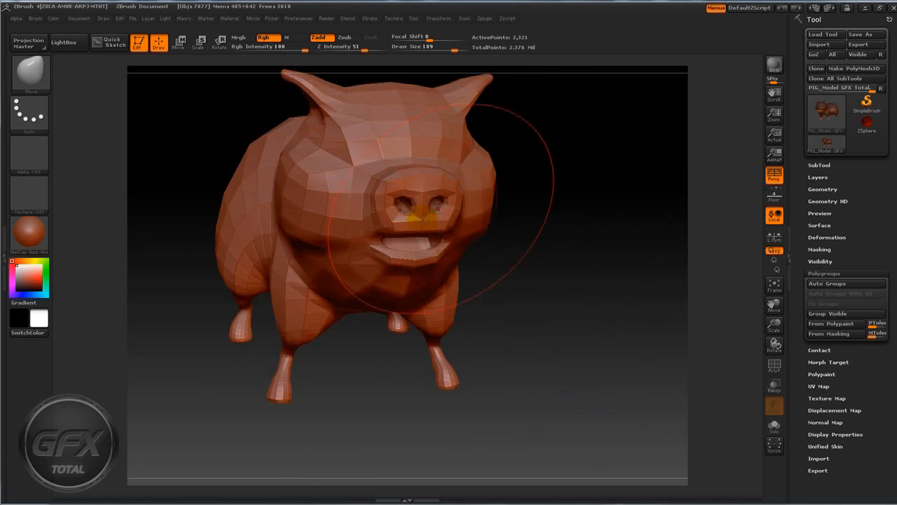
# Bring the pig up to its highest subdivision level and view the smoothed model from the side and front.
pyautogui.press('shift')
pyautogui.hotkey('ctrl', 'd')
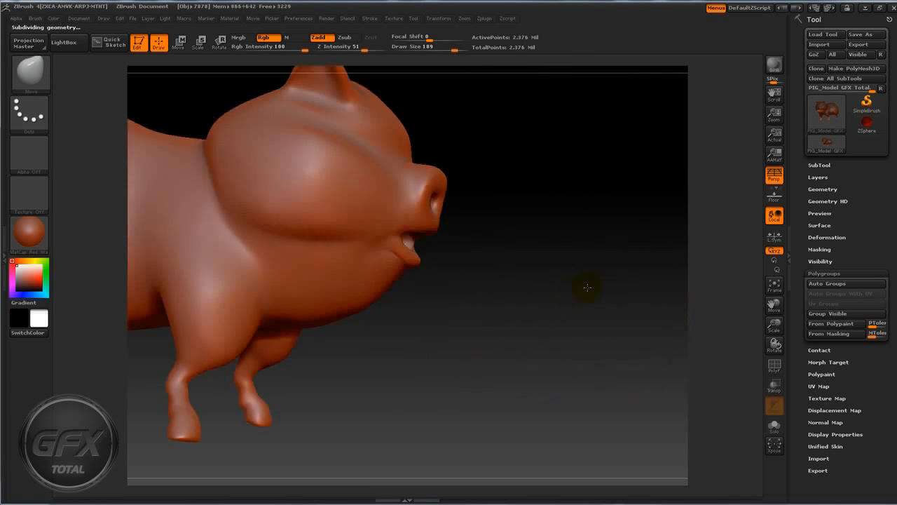
pyautogui.moveTo(587, 287); pyautogui.dragTo(593, 288)
pyautogui.keyDown('alt'); pyautogui.moveTo(486, 341); pyautogui.dragTo(543, 378); pyautogui.keyUp('alt')
# Reduce the draw size to 6 and switch to the Standard brush.
pyautogui.press('space')
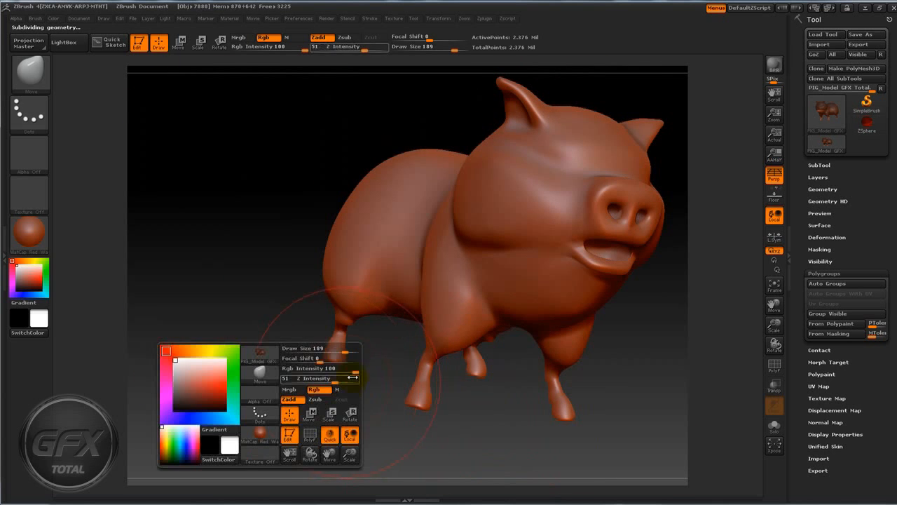
pyautogui.moveTo(345, 349); pyautogui.dragTo(284, 351)
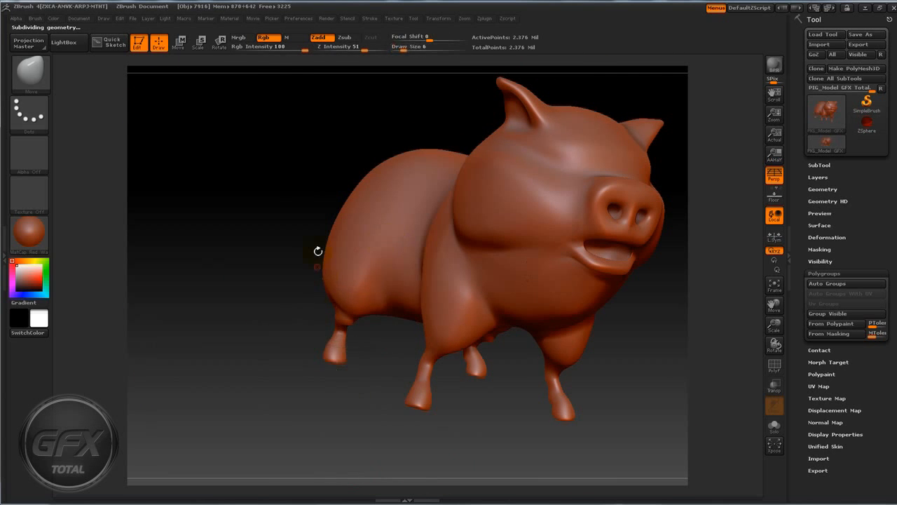
pyautogui.press('b')
pyautogui.press('s')
pyautogui.press('t')
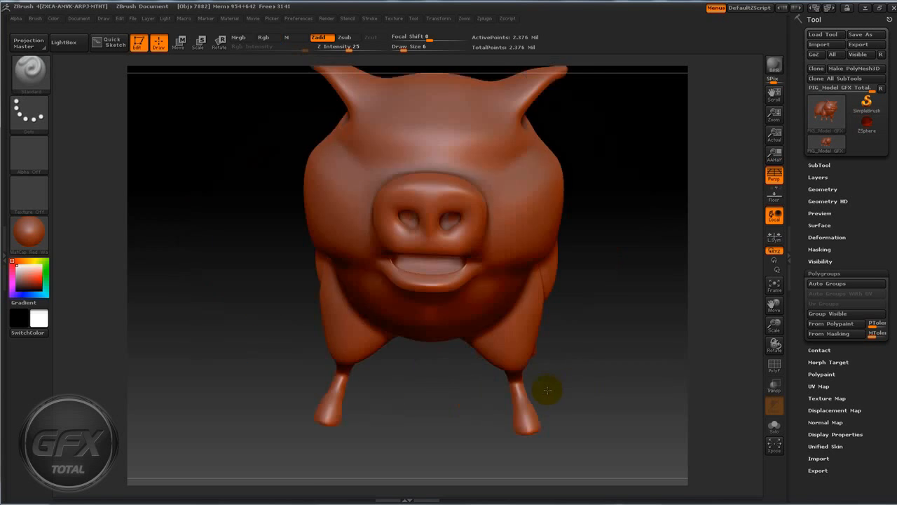
# Turn on the LazyMouse stroke option for the Standard brush.
pyautogui.moveTo(547, 390); pyautogui.dragTo(546, 395)
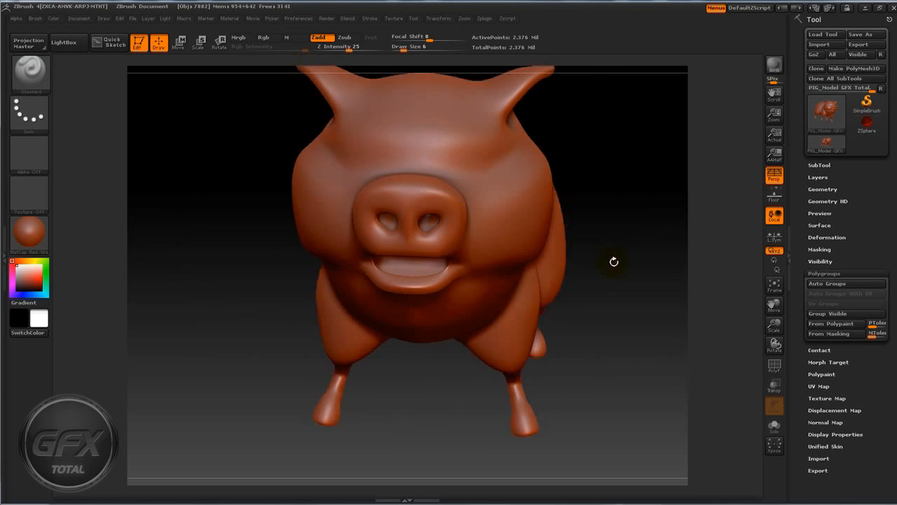
pyautogui.keyDown('alt'); pyautogui.moveTo(613, 261); pyautogui.dragTo(599, 323); pyautogui.keyUp('alt')
pyautogui.moveTo(619, 271); pyautogui.dragTo(567, 280)
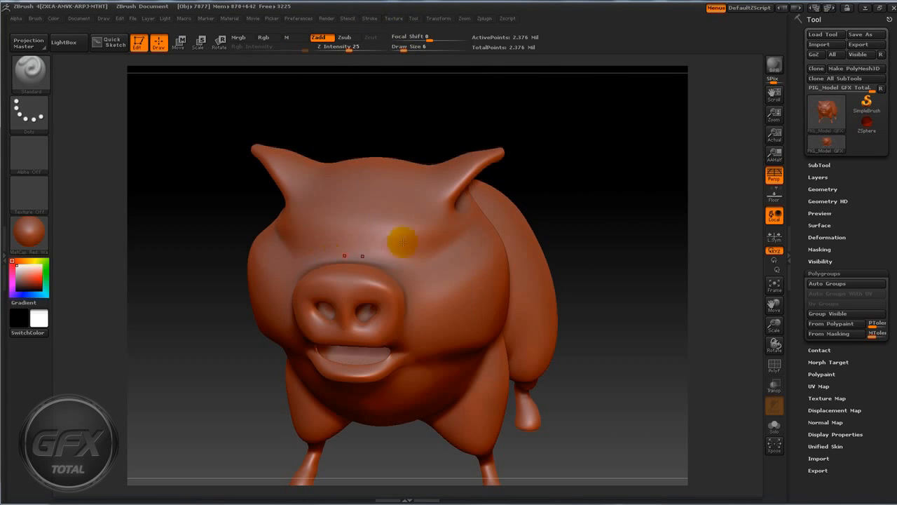
pyautogui.click(370, 18)
pyautogui.click(395, 227)
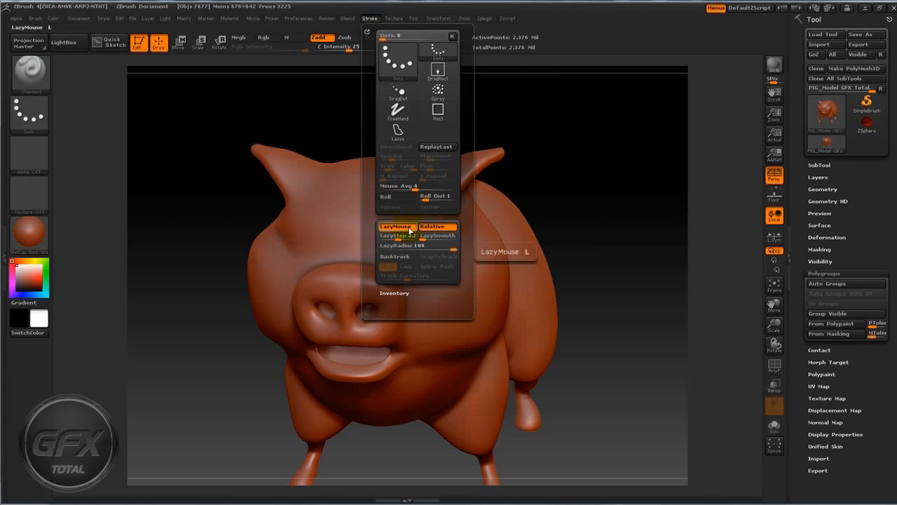
pyautogui.moveTo(579, 164); pyautogui.dragTo(573, 182)
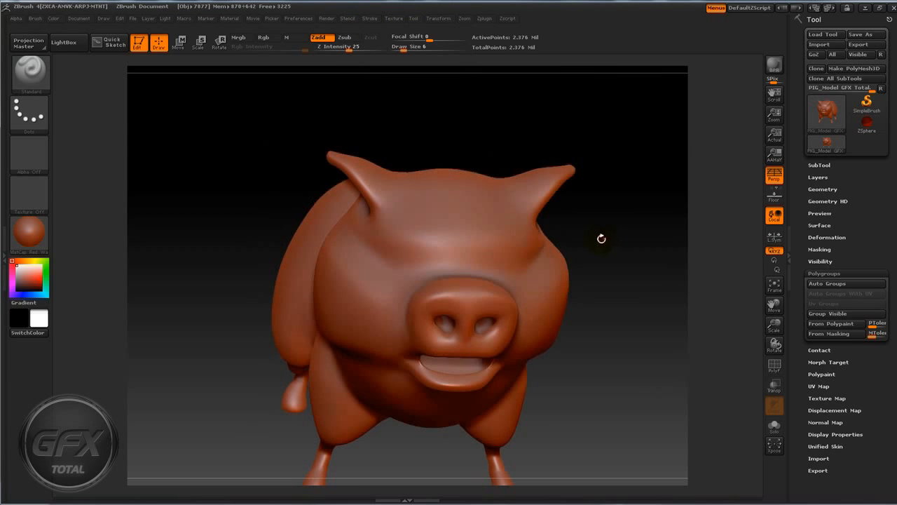
# Set the draw size to 33 and sculpt raised brow ridges across the pig's face.
pyautogui.press('space')
pyautogui.moveTo(600, 238); pyautogui.dragTo(617, 237)
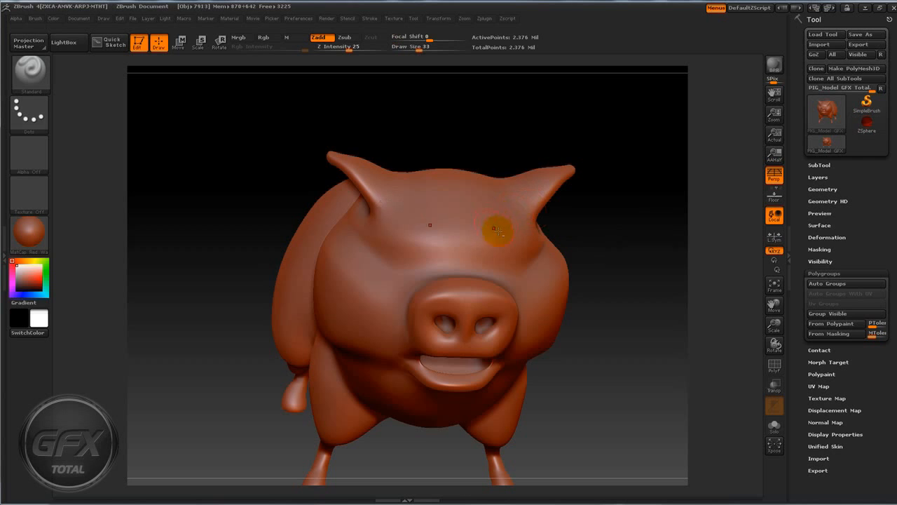
pyautogui.moveTo(480, 250); pyautogui.dragTo(578, 250)
pyautogui.moveTo(645, 206)
pyautogui.mouseDown()
pyautogui.moveTo(634, 232)
pyautogui.moveTo(636, 262)
pyautogui.mouseUp()
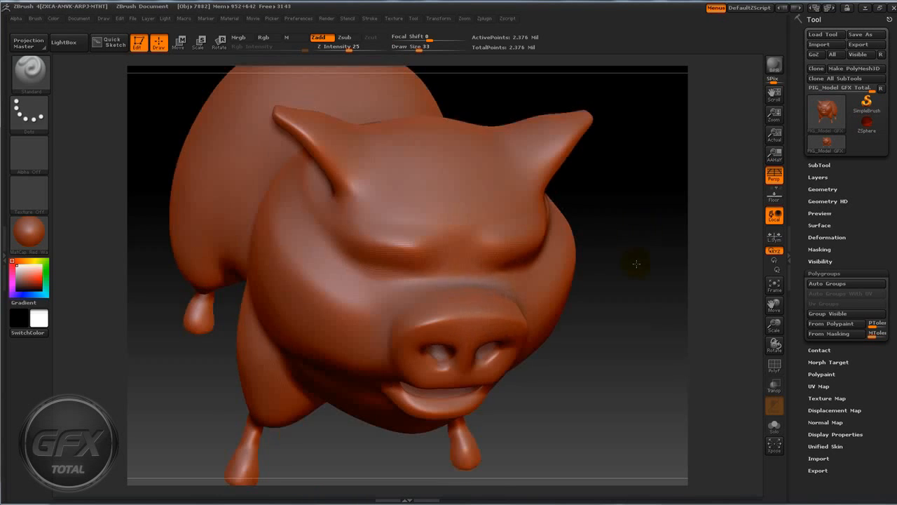
# Sculpt more Standard brush strokes over the bridge of the snout, the cheek and around the mouth.
pyautogui.moveTo(461, 310); pyautogui.dragTo(372, 330)
pyautogui.moveTo(460, 285); pyautogui.dragTo(328, 312)
pyautogui.moveTo(597, 383); pyautogui.dragTo(380, 236)
pyautogui.moveTo(512, 242); pyautogui.dragTo(432, 189)
pyautogui.moveTo(652, 266); pyautogui.dragTo(470, 154)
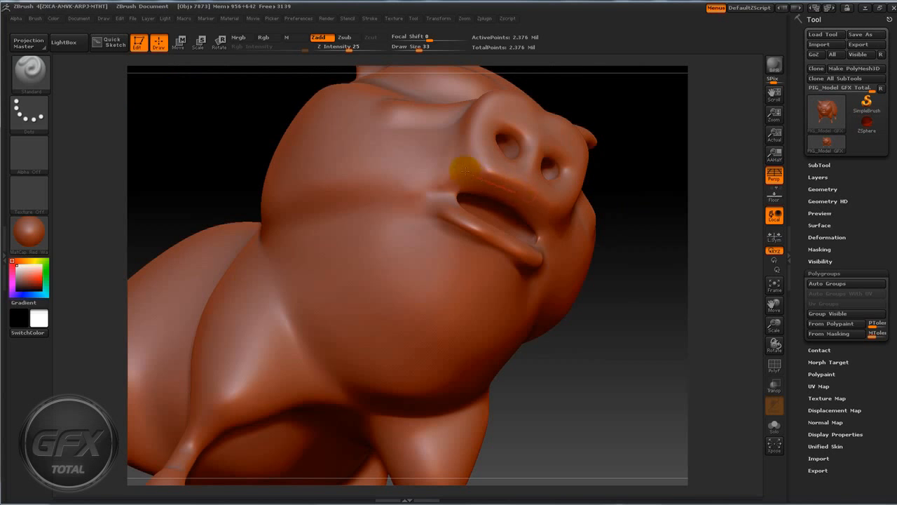
pyautogui.moveTo(667, 220); pyautogui.dragTo(629, 255)
pyautogui.keyDown('alt'); pyautogui.moveTo(658, 288); pyautogui.dragTo(321, 248); pyautogui.keyUp('alt')
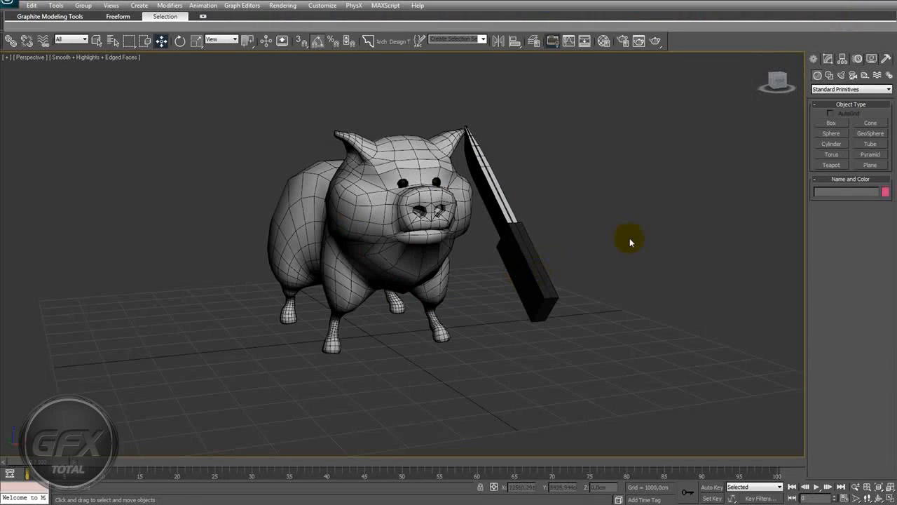
# Switch back to 3ds Max, open the Material Editor and assign the 01 - Default material to the pig model.
pyautogui.moveTo(631, 233)
pyautogui.mouseDown()
pyautogui.moveTo(594, 242)
pyautogui.moveTo(627, 246)
pyautogui.mouseUp()
pyautogui.keyDown('alt'); pyautogui.moveTo(627, 246); pyautogui.dragTo(645, 286, button='middle'); pyautogui.keyUp('alt')
pyautogui.keyDown('alt'); pyautogui.moveTo(623, 272); pyautogui.dragTo(587, 279, button='middle'); pyautogui.keyUp('alt')
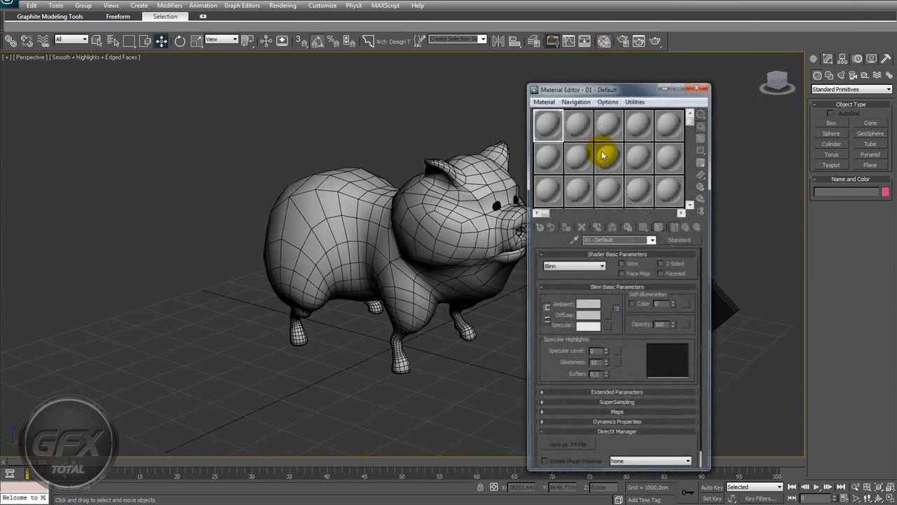
pyautogui.moveTo(415, 86)
pyautogui.keyDown('alt'); pyautogui.mouseDown(button='middle')
pyautogui.moveTo(407, 94)
pyautogui.moveTo(414, 98)
pyautogui.mouseUp(button='middle'); pyautogui.keyUp('alt')
pyautogui.moveTo(565, 123); pyautogui.dragTo(532, 129)
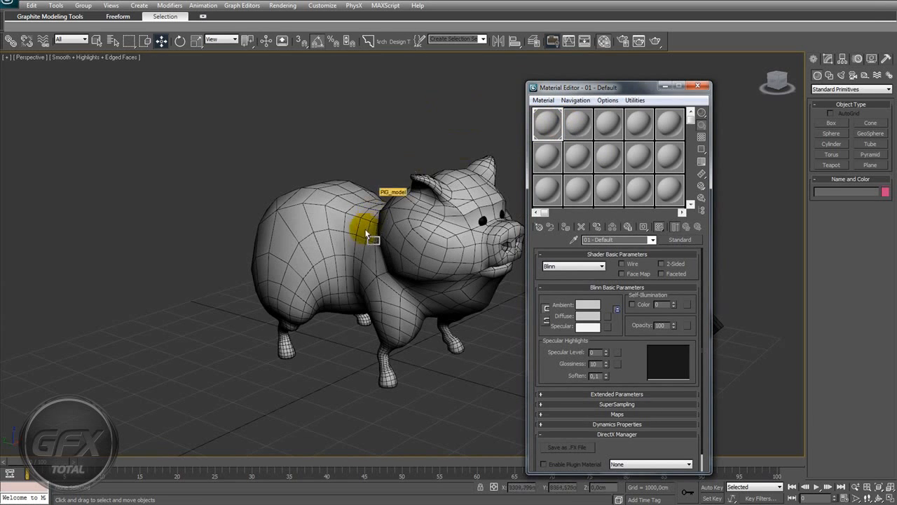
pyautogui.moveTo(390, 230); pyautogui.dragTo(346, 208, button='middle')
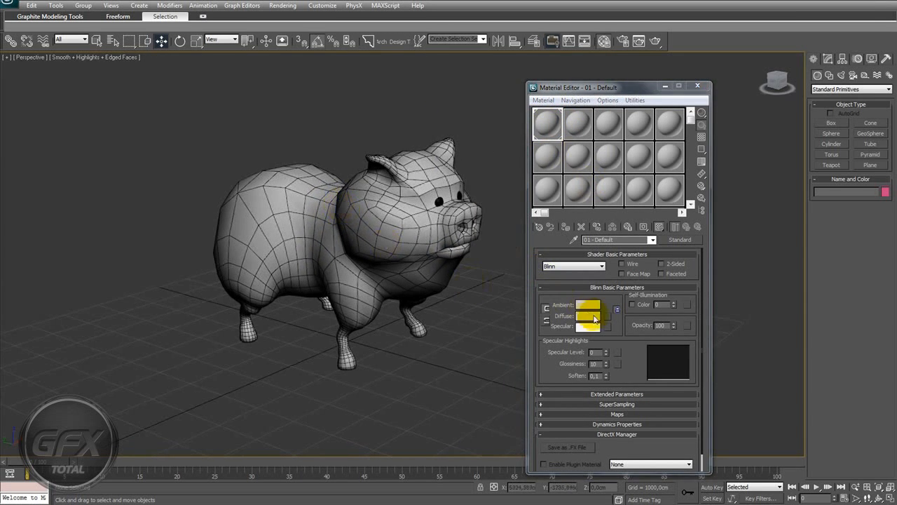
# Try red and turquoise as the material's diffuse colour on the pig, and discard the colour change.
pyautogui.click(593, 317)
pyautogui.moveTo(258, 74); pyautogui.dragTo(271, 61)
pyautogui.moveTo(289, 91); pyautogui.dragTo(286, 45)
pyautogui.click(234, 63)
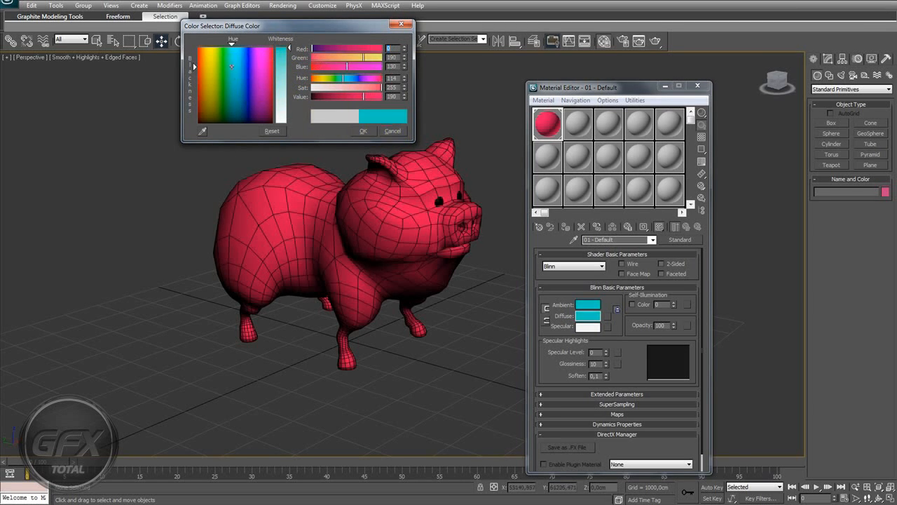
pyautogui.click(401, 132)
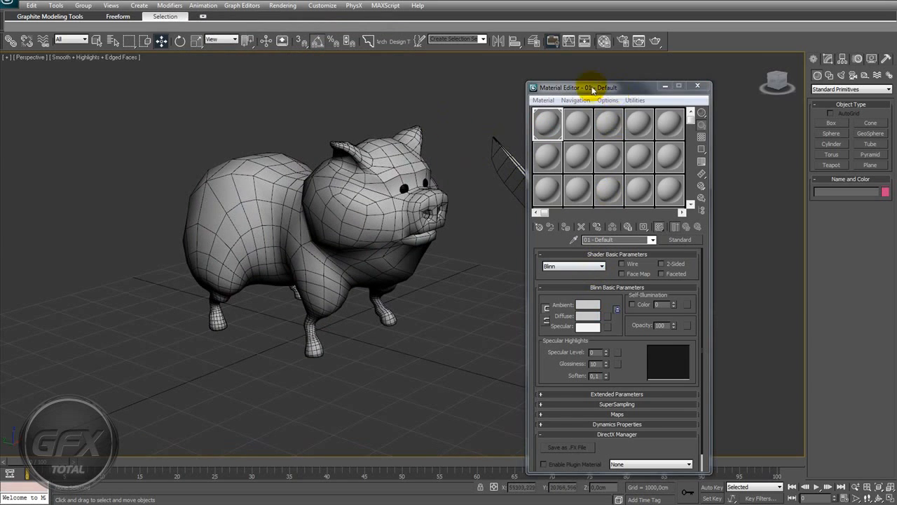
# Load coordenadas.psd with collapsed layers as a Bitmap in the 01 - Default material's diffuse map slot.
pyautogui.moveTo(592, 88); pyautogui.dragTo(638, 65)
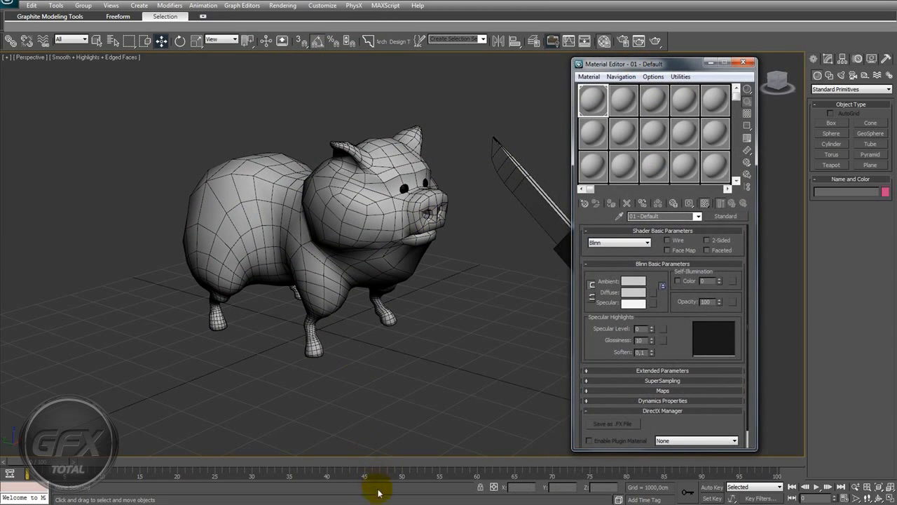
pyautogui.click(382, 503)
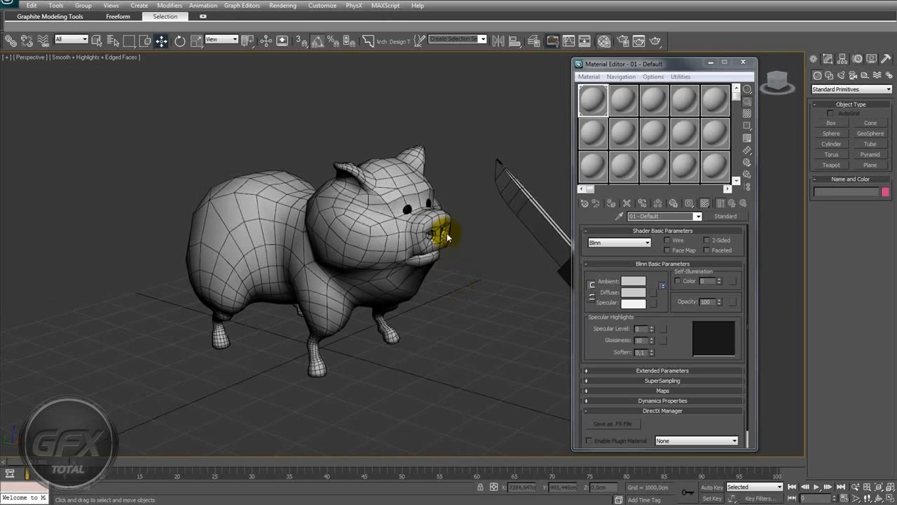
pyautogui.click(654, 292)
pyautogui.doubleClick(479, 91)
pyautogui.click(21, 62)
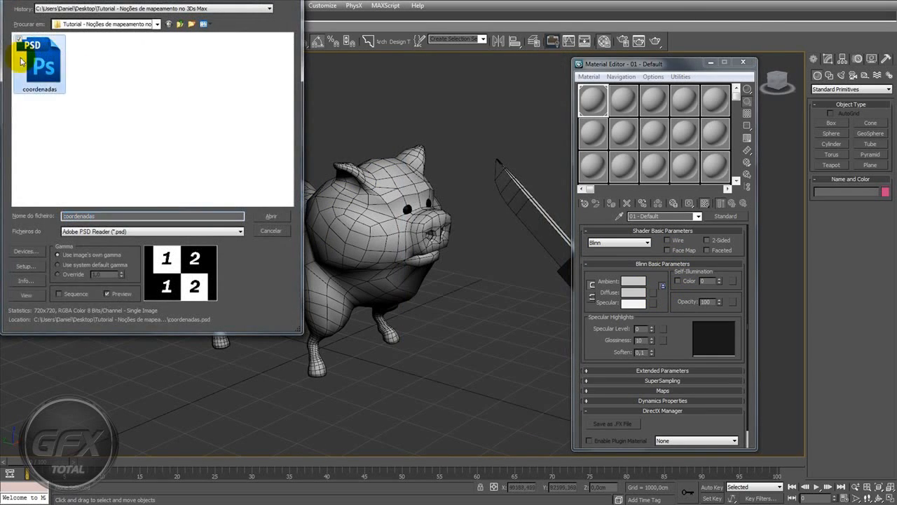
pyautogui.click(271, 216)
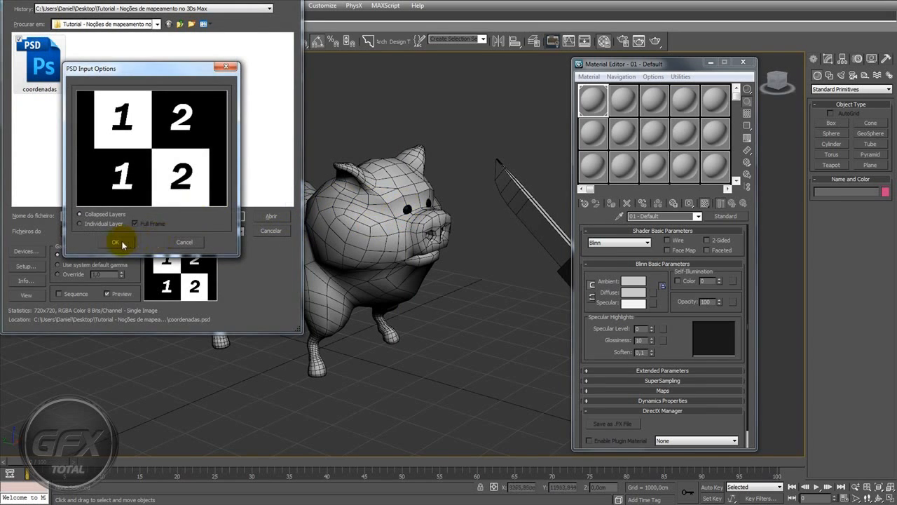
pyautogui.click(117, 242)
# Return to the parent material, toggle the display of its map in the viewport, and close the Material Editor.
pyautogui.keyDown('alt'); pyautogui.moveTo(344, 216); pyautogui.dragTo(381, 225, button='middle'); pyautogui.keyUp('alt')
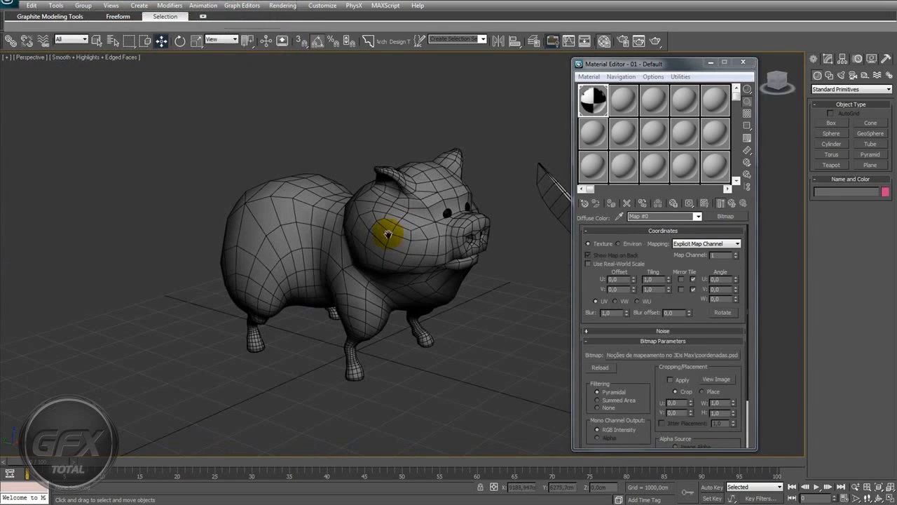
pyautogui.click(732, 204)
pyautogui.click(706, 203)
pyautogui.click(706, 204)
pyautogui.moveTo(477, 235); pyautogui.dragTo(451, 233, button='middle')
pyautogui.scroll(3, 427, 224)
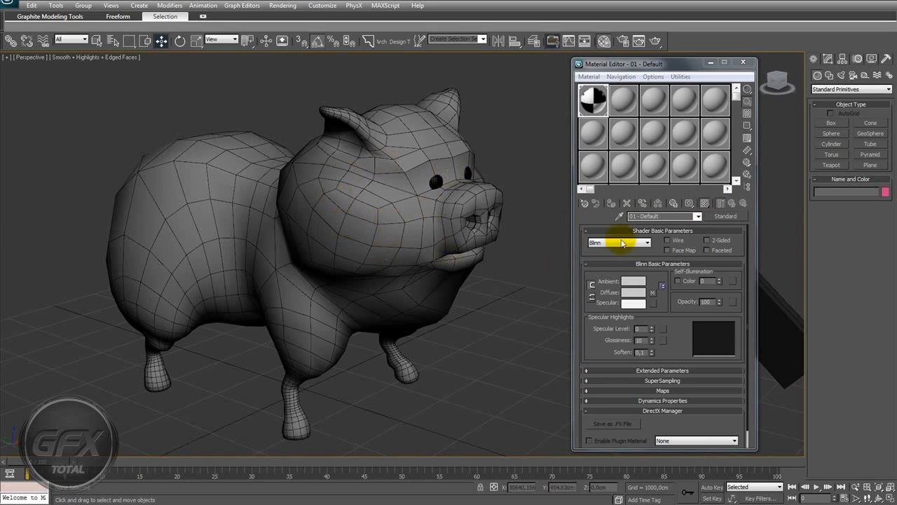
pyautogui.click(705, 203)
pyautogui.click(705, 203)
pyautogui.keyDown('alt'); pyautogui.moveTo(397, 244); pyautogui.dragTo(408, 232, button='middle'); pyautogui.keyUp('alt')
pyautogui.scroll(-3, 408, 233)
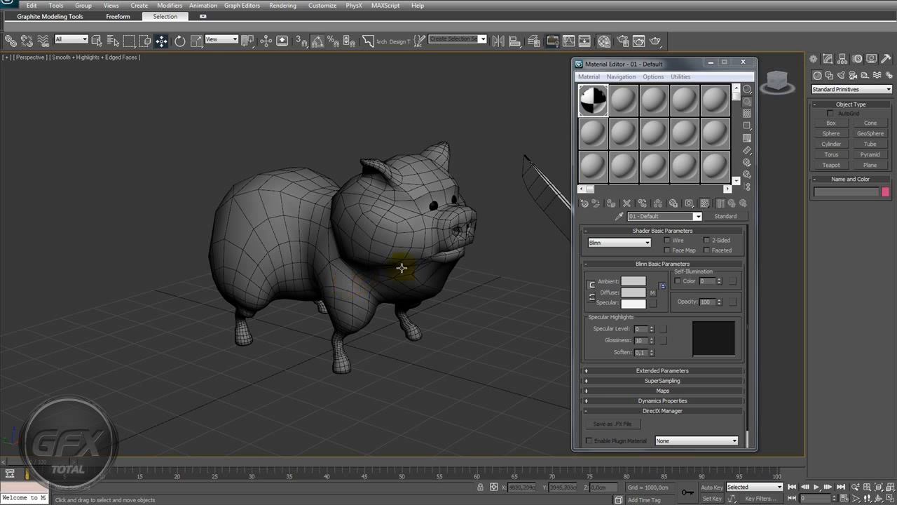
pyautogui.moveTo(407, 266); pyautogui.dragTo(402, 267, button='middle')
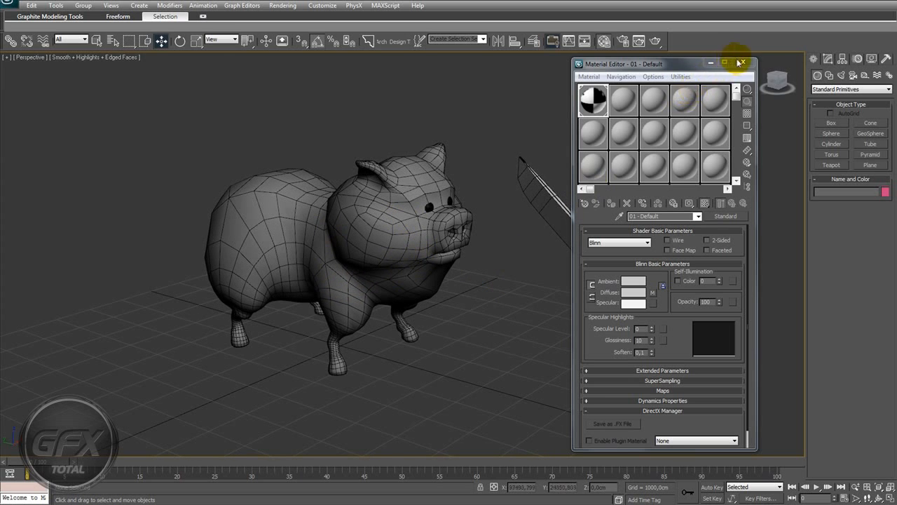
pyautogui.click(739, 63)
pyautogui.keyDown('alt'); pyautogui.moveTo(457, 224); pyautogui.dragTo(457, 218, button='middle'); pyautogui.keyUp('alt')
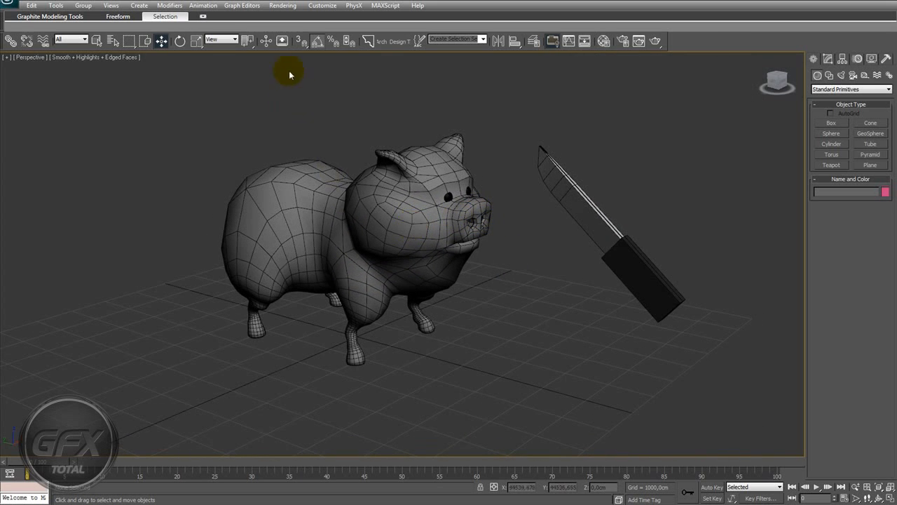
# Select the pig model and check its textured material in the Material Editor.
pyautogui.click(403, 209)
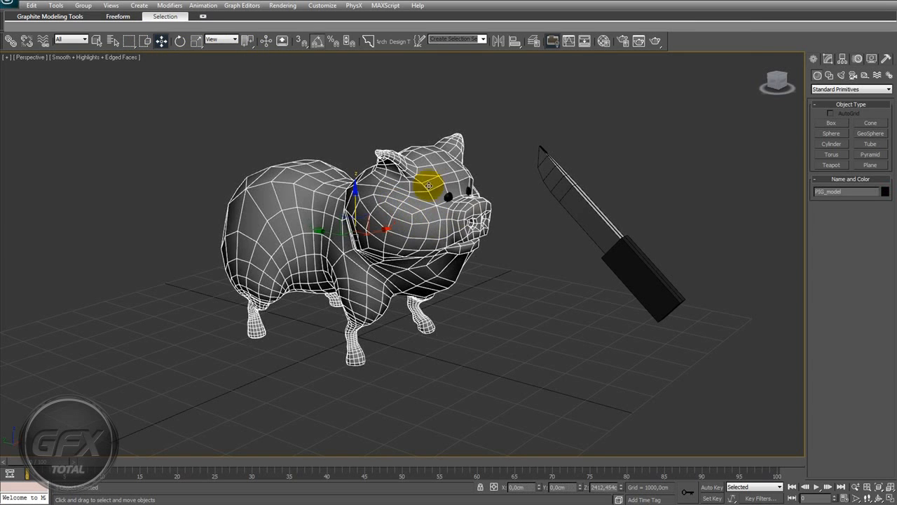
pyautogui.moveTo(429, 185); pyautogui.dragTo(434, 191, button='middle')
pyautogui.click(604, 43)
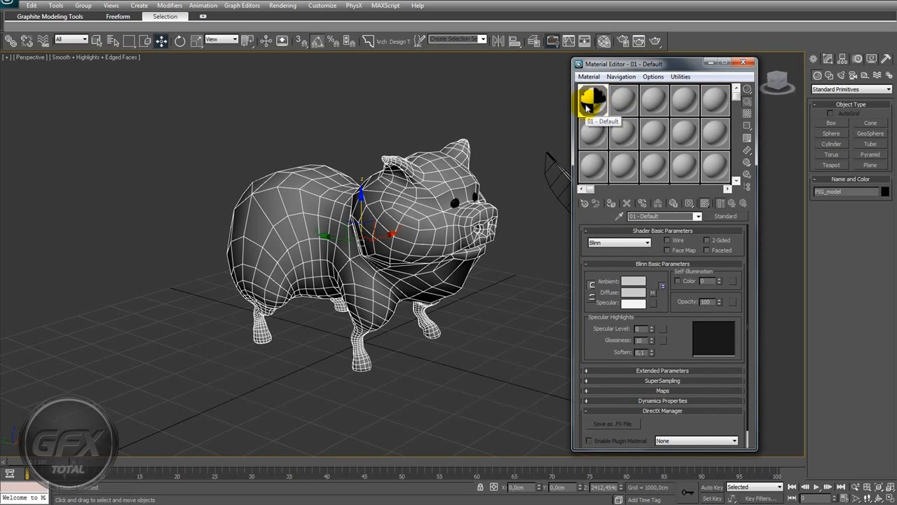
pyautogui.click(744, 63)
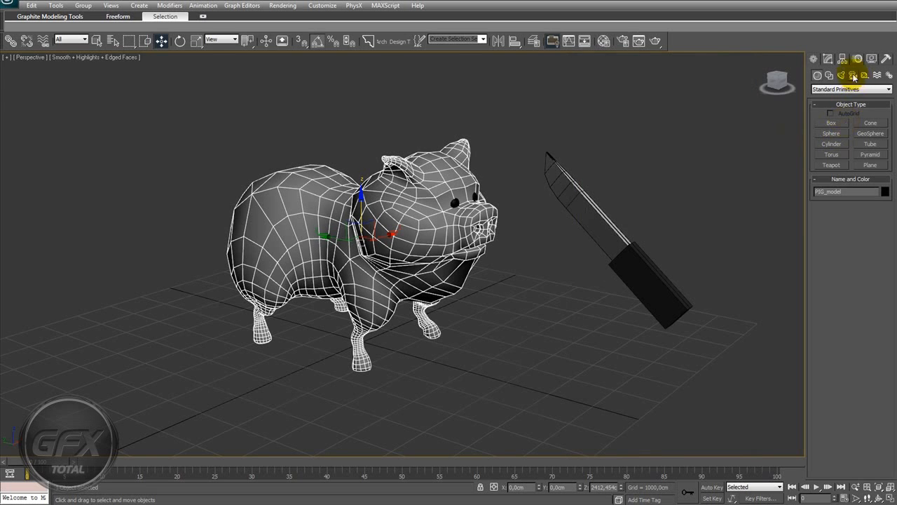
# Add a UVW Map modifier to the pig and hide the edged faces to view the planar-projected texture.
pyautogui.click(829, 60)
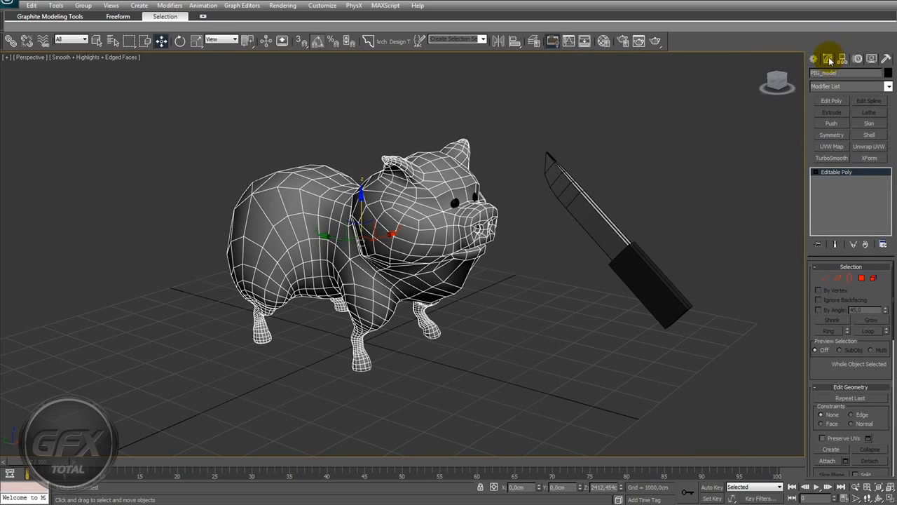
pyautogui.click(888, 86)
pyautogui.click(889, 88)
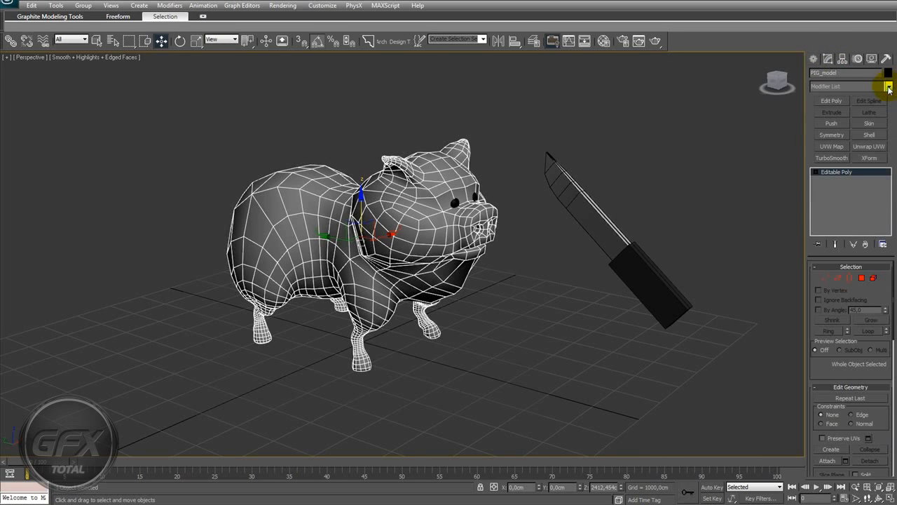
pyautogui.click(832, 149)
pyautogui.moveTo(401, 301); pyautogui.dragTo(443, 276, button='middle')
pyautogui.keyDown('alt'); pyautogui.moveTo(558, 284); pyautogui.dragTo(461, 311, button='middle'); pyautogui.keyUp('alt')
pyautogui.press('F4')
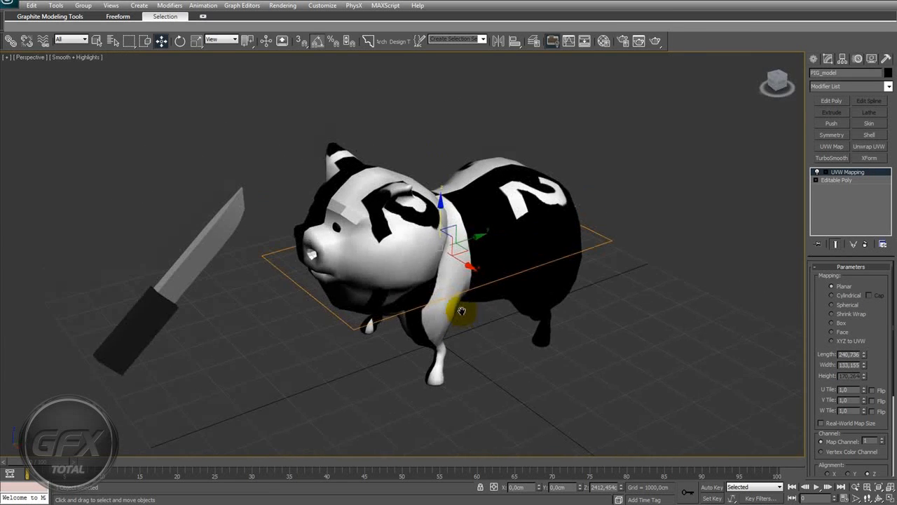
# Set the U and V tiling of the 01 - Default material's diffuse bitmap to 10 and close the Material Editor.
pyautogui.click(603, 42)
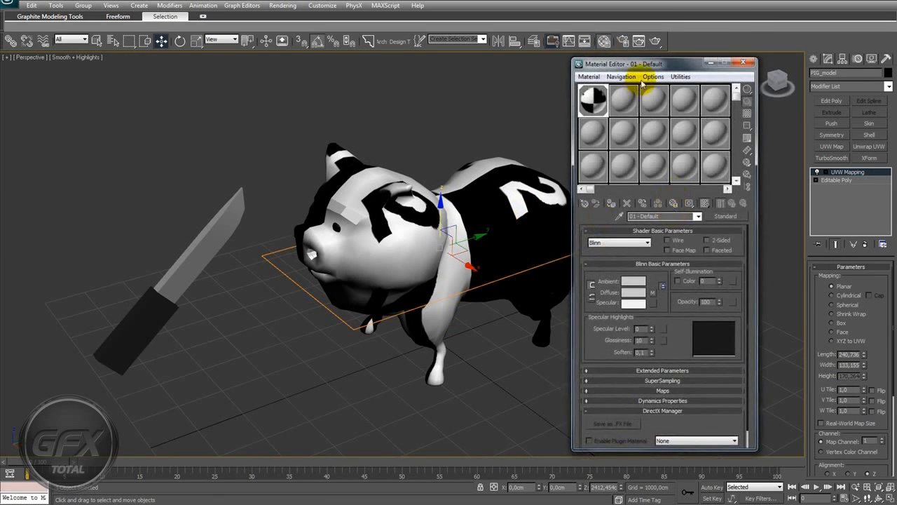
pyautogui.moveTo(642, 65); pyautogui.dragTo(657, 40)
pyautogui.click(666, 268)
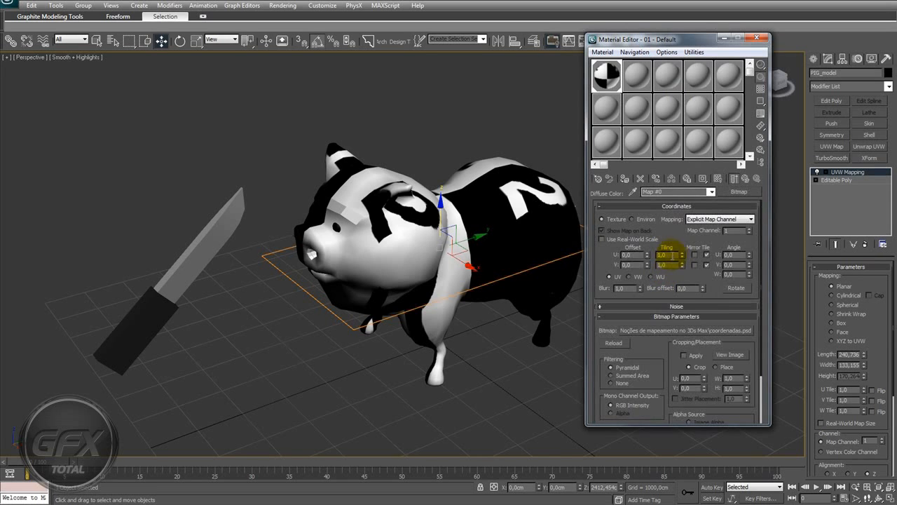
pyautogui.write('10')
pyautogui.press('Tab')
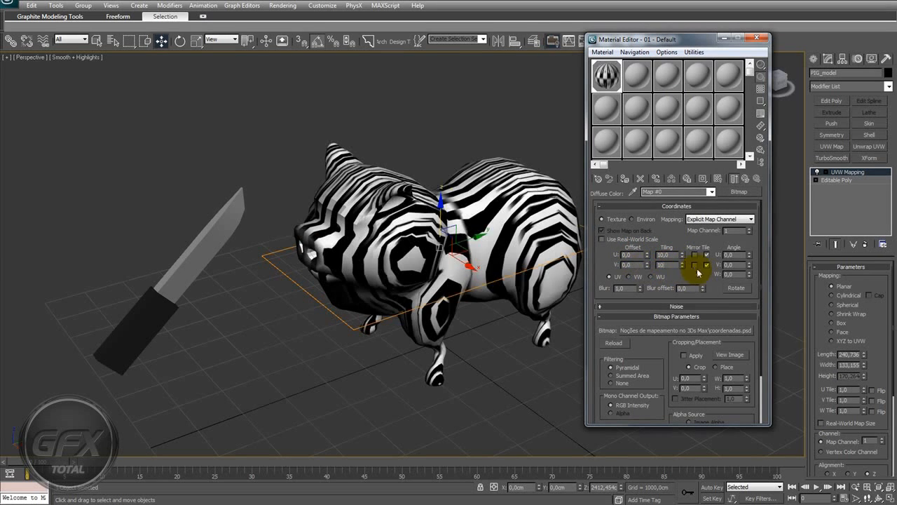
pyautogui.press('Return')
pyautogui.click(747, 180)
pyautogui.click(757, 38)
# Examine how the tiled planar projection falls on the pig's back, head and underside.
pyautogui.keyDown('alt'); pyautogui.moveTo(563, 220); pyautogui.dragTo(559, 240, button='middle'); pyautogui.keyUp('alt')
pyautogui.scroll(4, 574, 269)
pyautogui.moveTo(559, 240); pyautogui.dragTo(569, 411, button='middle')
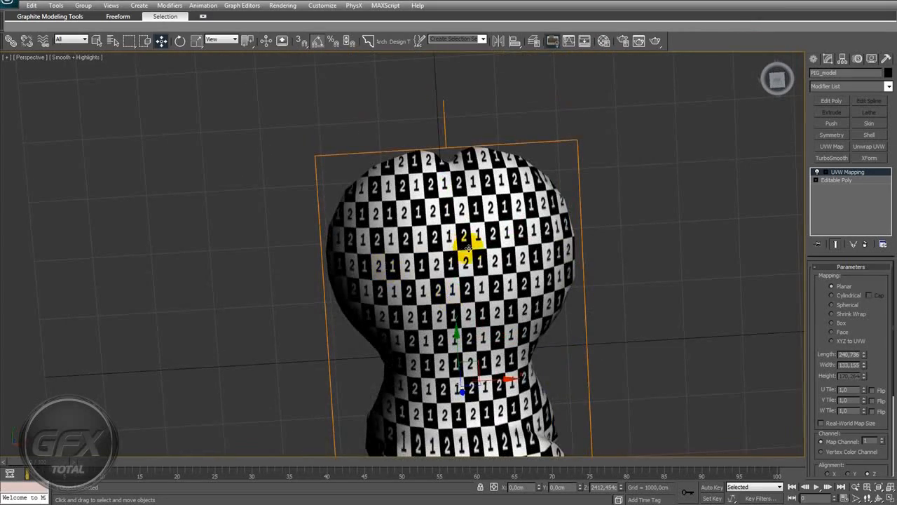
pyautogui.scroll(3, 575, 260)
pyautogui.scroll(-3, 502, 217)
pyautogui.keyDown('alt'); pyautogui.moveTo(491, 294); pyautogui.dragTo(487, 211, button='middle'); pyautogui.keyUp('alt')
pyautogui.moveTo(368, 265); pyautogui.dragTo(449, 205, button='middle')
pyautogui.scroll(3, 379, 224)
pyautogui.keyDown('alt'); pyautogui.moveTo(343, 202); pyautogui.dragTo(442, 199, button='middle'); pyautogui.keyUp('alt')
pyautogui.keyDown('alt'); pyautogui.moveTo(491, 236); pyautogui.dragTo(597, 261, button='middle'); pyautogui.keyUp('alt')
pyautogui.keyDown('alt'); pyautogui.moveTo(476, 201); pyautogui.dragTo(432, 212, button='middle'); pyautogui.keyUp('alt')
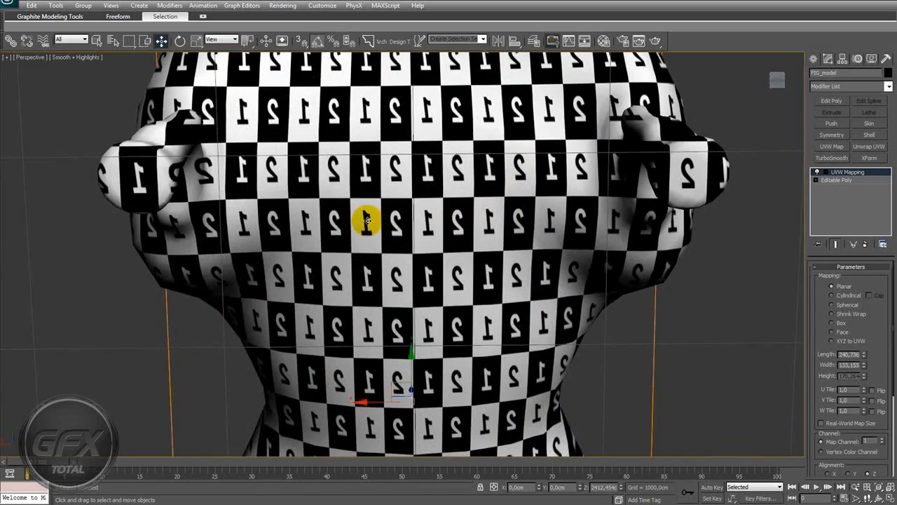
# Examine the checker numbers on the pig's belly, flanks and rear for mirroring and stretching.
pyautogui.scroll(-5, 367, 223)
pyautogui.moveTo(497, 166)
pyautogui.keyDown('alt'); pyautogui.mouseDown(button='middle')
pyautogui.moveTo(495, 215)
pyautogui.moveTo(493, 172)
pyautogui.mouseUp(button='middle'); pyautogui.keyUp('alt')
pyautogui.scroll(6, 492, 172)
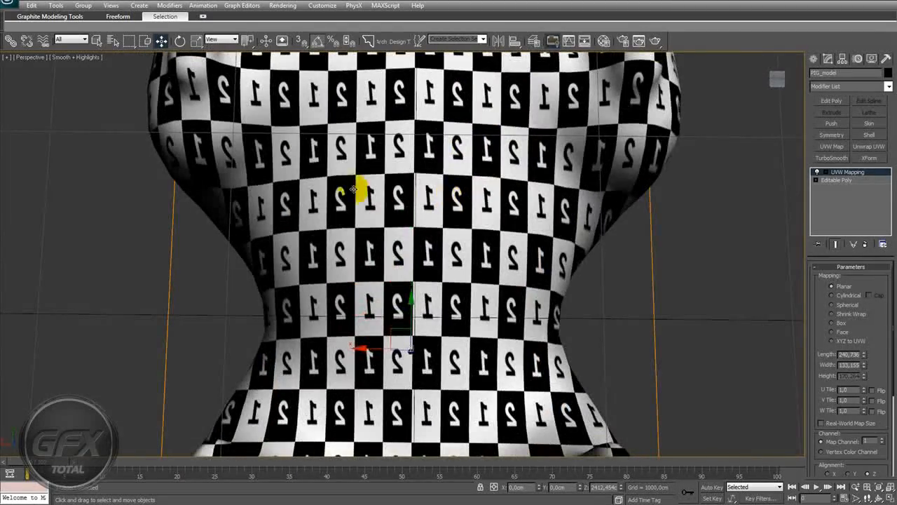
pyautogui.keyDown('alt'); pyautogui.moveTo(410, 194); pyautogui.dragTo(288, 180, button='middle'); pyautogui.keyUp('alt')
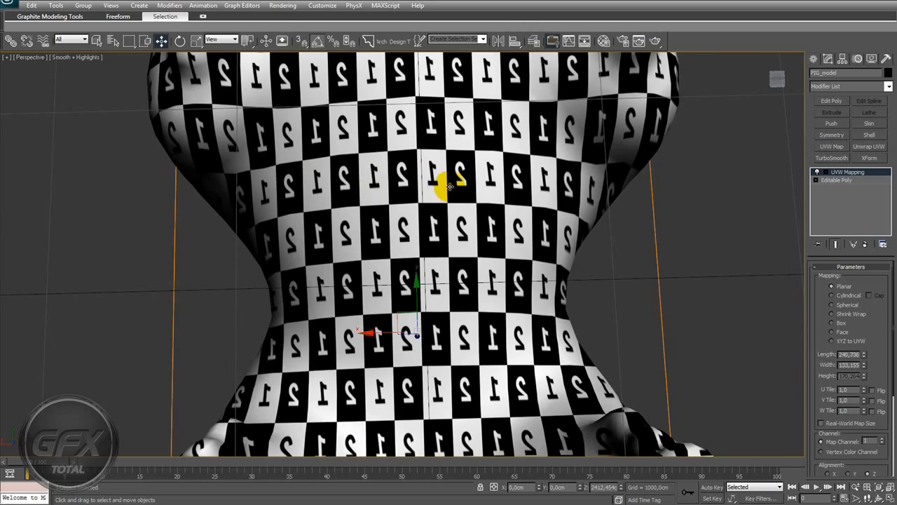
pyautogui.keyDown('alt'); pyautogui.moveTo(342, 210); pyautogui.dragTo(481, 260, button='middle'); pyautogui.keyUp('alt')
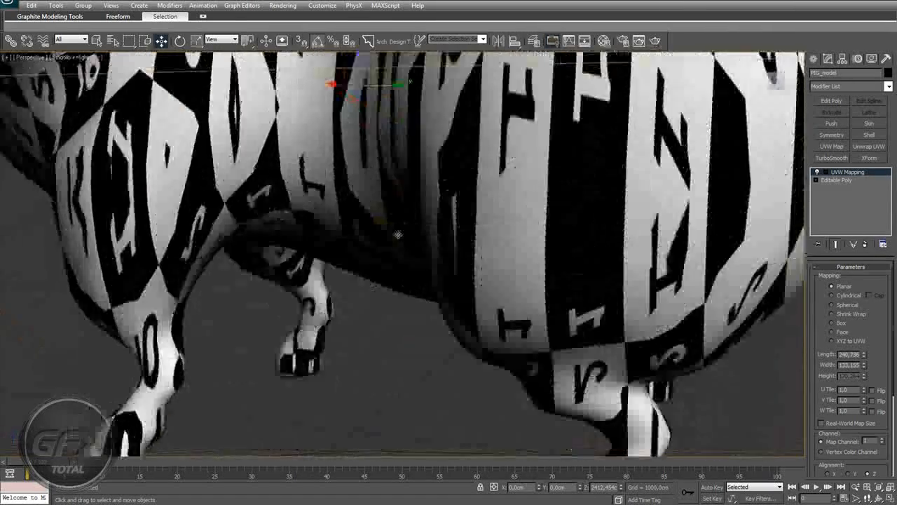
pyautogui.scroll(-5, 484, 245)
pyautogui.keyDown('alt'); pyautogui.moveTo(495, 154); pyautogui.dragTo(426, 156, button='middle'); pyautogui.keyUp('alt')
pyautogui.scroll(4, 467, 182)
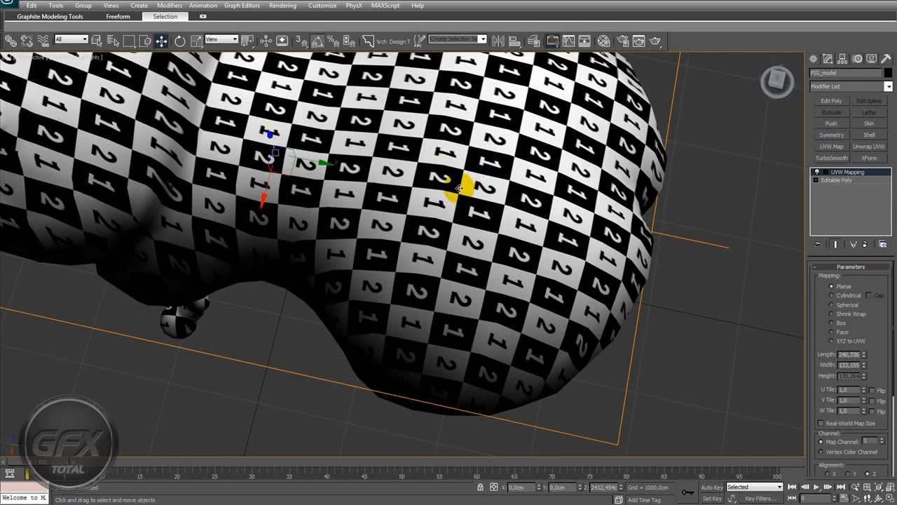
pyautogui.scroll(-4, 443, 193)
pyautogui.scroll(3, 442, 200)
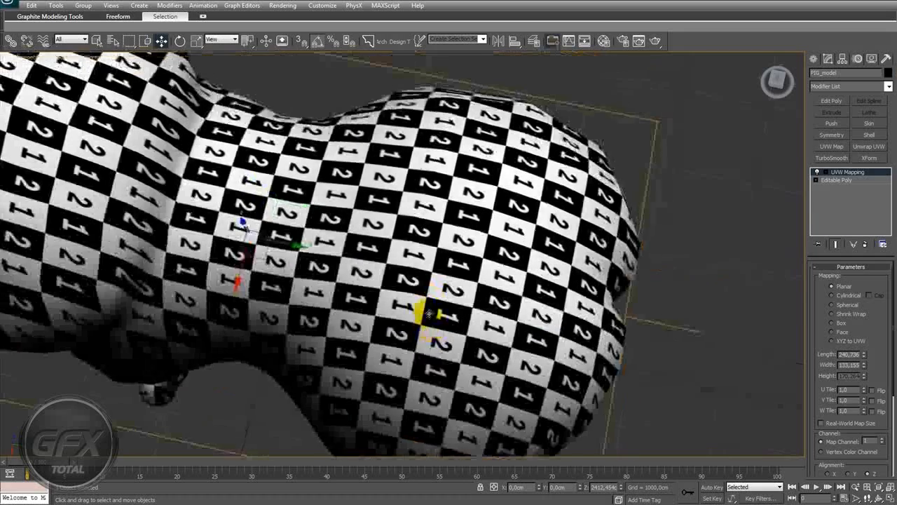
# Move and scale down the Gizmo of the pig's UVW Mapping modifier, leaving sub-object mode when done.
pyautogui.click(834, 179)
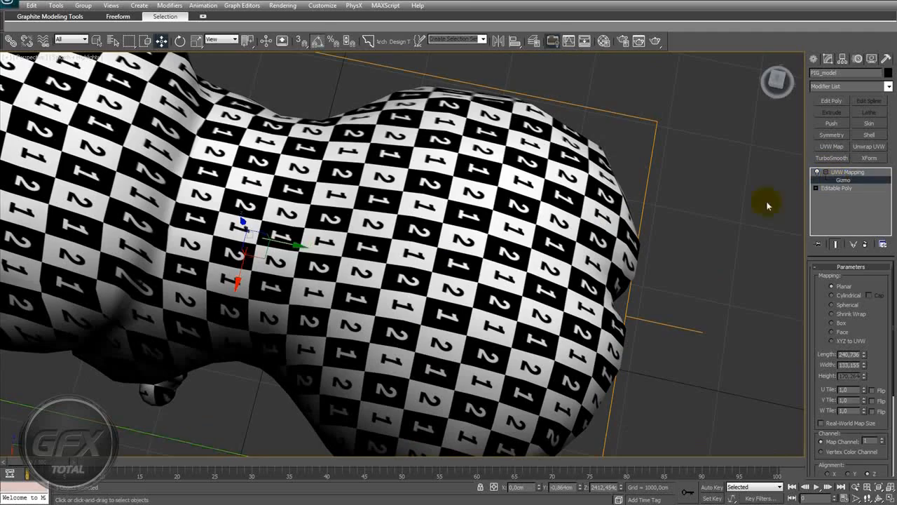
pyautogui.moveTo(307, 244); pyautogui.dragTo(278, 246)
pyautogui.scroll(-3, 339, 289)
pyautogui.keyDown('alt'); pyautogui.moveTo(341, 290); pyautogui.dragTo(592, 301, button='middle'); pyautogui.keyUp('alt')
pyautogui.click(842, 172)
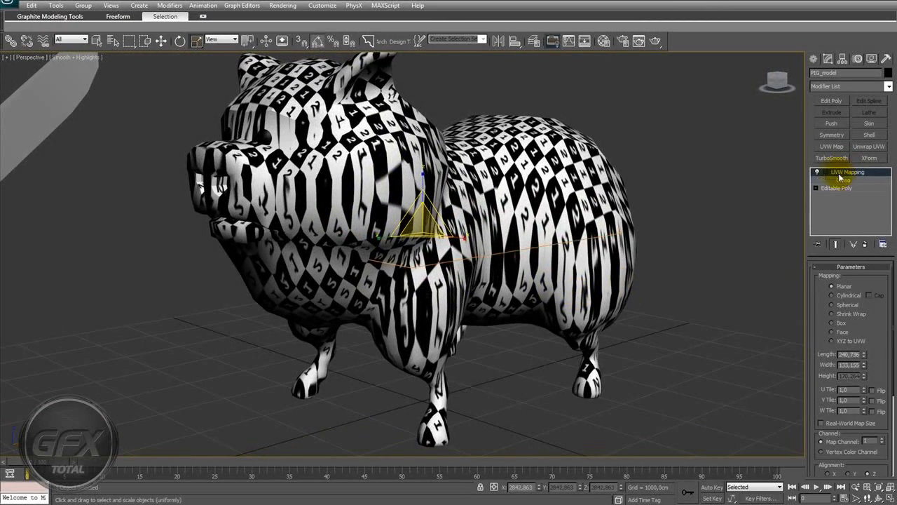
# Switch the UVW mapping type to Cylindrical and fit its gizmo to the pig.
pyautogui.keyDown('alt'); pyautogui.moveTo(674, 226); pyautogui.dragTo(673, 234, button='middle'); pyautogui.keyUp('alt')
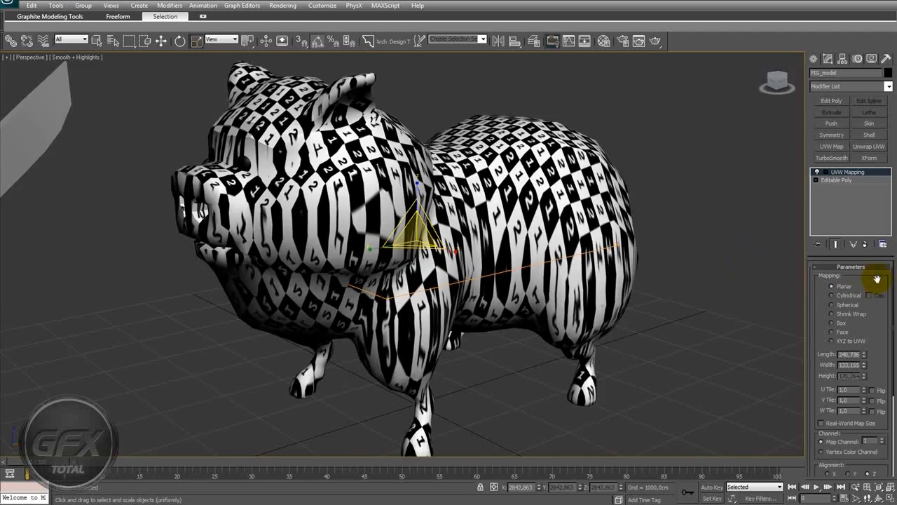
pyautogui.moveTo(877, 279); pyautogui.dragTo(877, 259)
pyautogui.keyDown('alt'); pyautogui.moveTo(511, 210); pyautogui.dragTo(607, 244, button='middle'); pyautogui.keyUp('alt')
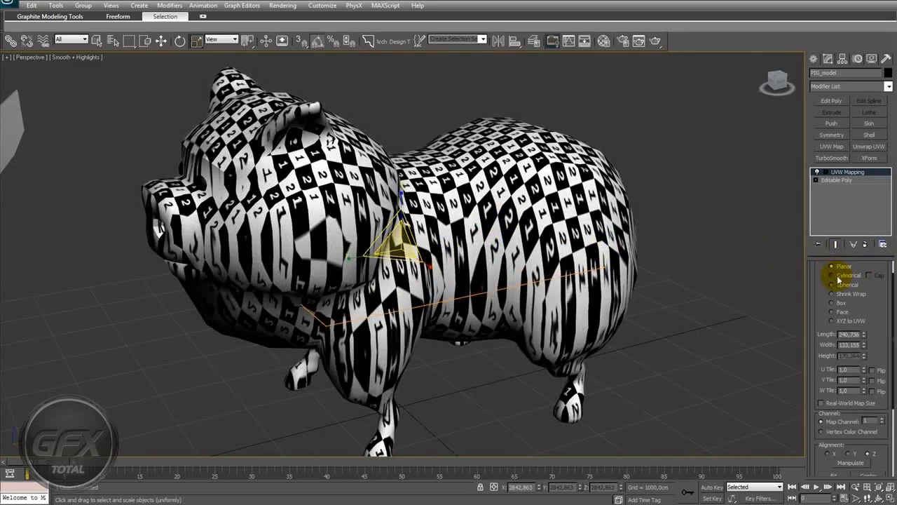
pyautogui.click(838, 277)
pyautogui.scroll(-5, 589, 280)
pyautogui.keyDown('alt'); pyautogui.moveTo(590, 280); pyautogui.dragTo(754, 357, button='middle'); pyautogui.keyUp('alt')
pyautogui.scroll(3, 599, 239)
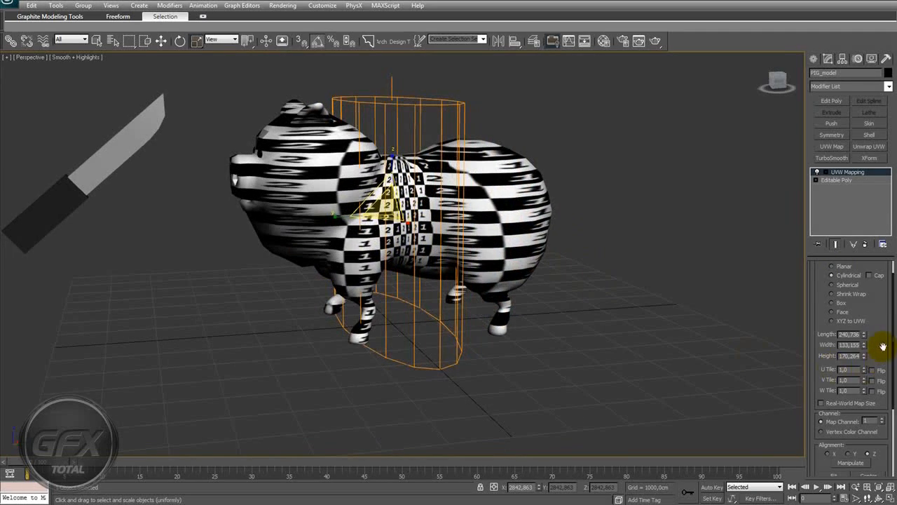
pyautogui.scroll(-2, 883, 346)
pyautogui.click(841, 440)
pyautogui.keyDown('alt'); pyautogui.moveTo(673, 300); pyautogui.dragTo(656, 298, button='middle'); pyautogui.keyUp('alt')
pyautogui.scroll(2, 884, 312)
pyautogui.scroll(2, 876, 312)
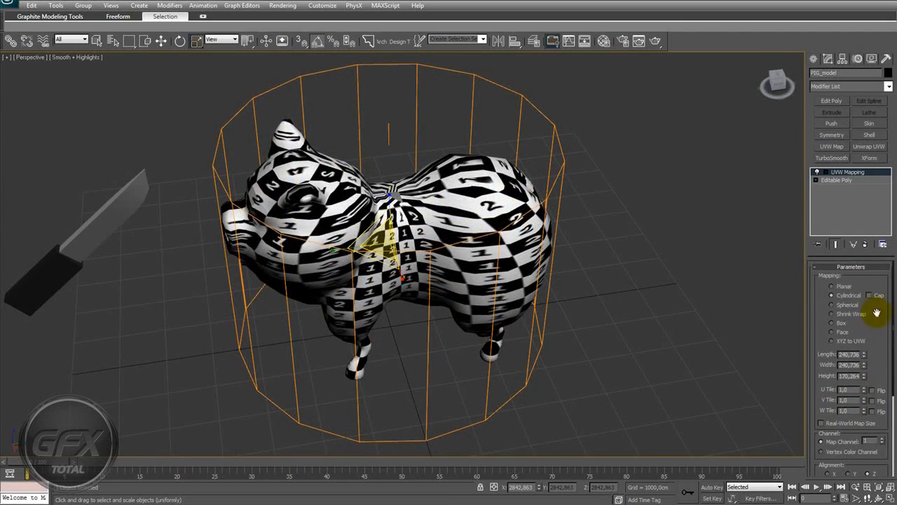
# Try the Spherical and Shrink Wrap mapping types on the pig and compare how each wraps the texture.
pyautogui.click(834, 305)
pyautogui.keyDown('alt'); pyautogui.moveTo(639, 287); pyautogui.dragTo(592, 280, button='middle'); pyautogui.keyUp('alt')
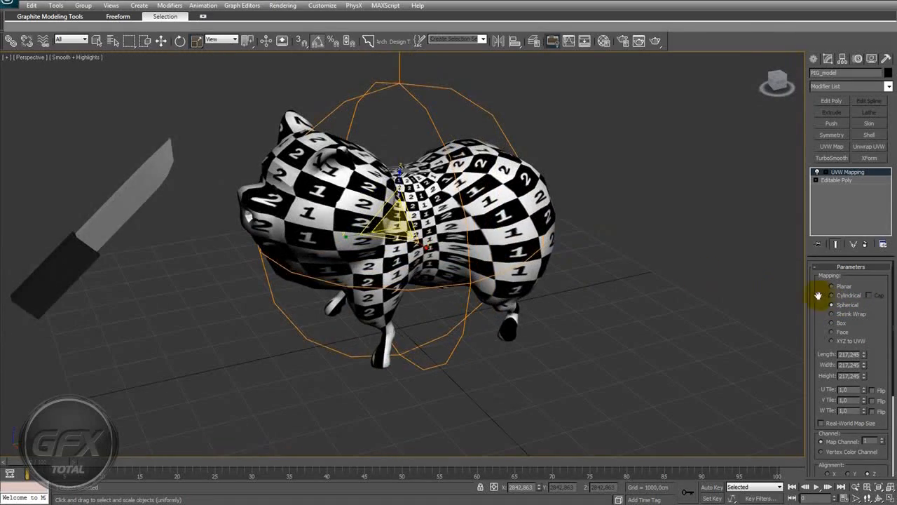
pyautogui.click(834, 314)
pyautogui.keyDown('alt'); pyautogui.moveTo(553, 210); pyautogui.dragTo(569, 168, button='middle'); pyautogui.keyUp('alt')
# Switch the UVW mapping type to Box and inspect the seams between its projections on the pig.
pyautogui.click(833, 324)
pyautogui.keyDown('alt'); pyautogui.moveTo(620, 210); pyautogui.dragTo(541, 228, button='middle'); pyautogui.keyUp('alt')
pyautogui.keyDown('alt'); pyautogui.moveTo(677, 164); pyautogui.dragTo(462, 278, button='middle'); pyautogui.keyUp('alt')
pyautogui.scroll(5, 461, 278)
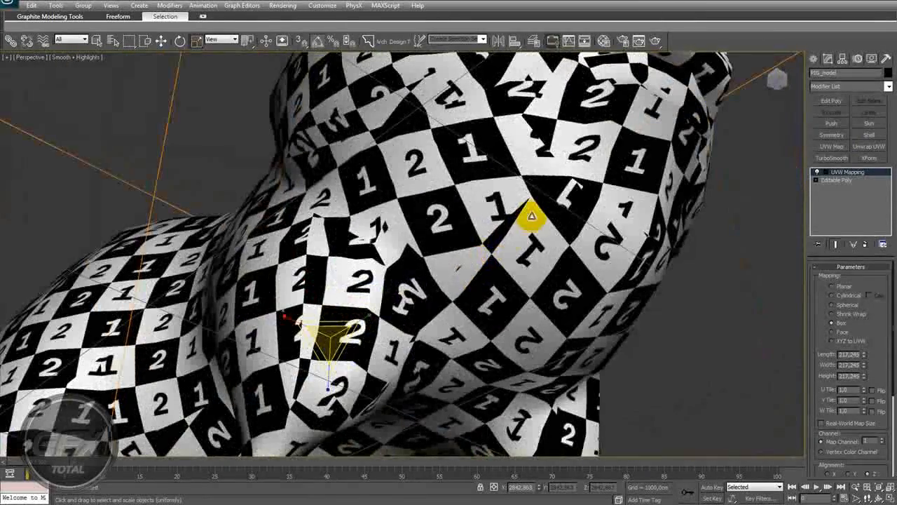
pyautogui.scroll(-5, 435, 303)
pyautogui.keyDown('alt'); pyautogui.moveTo(444, 236); pyautogui.dragTo(460, 297, button='middle'); pyautogui.keyUp('alt')
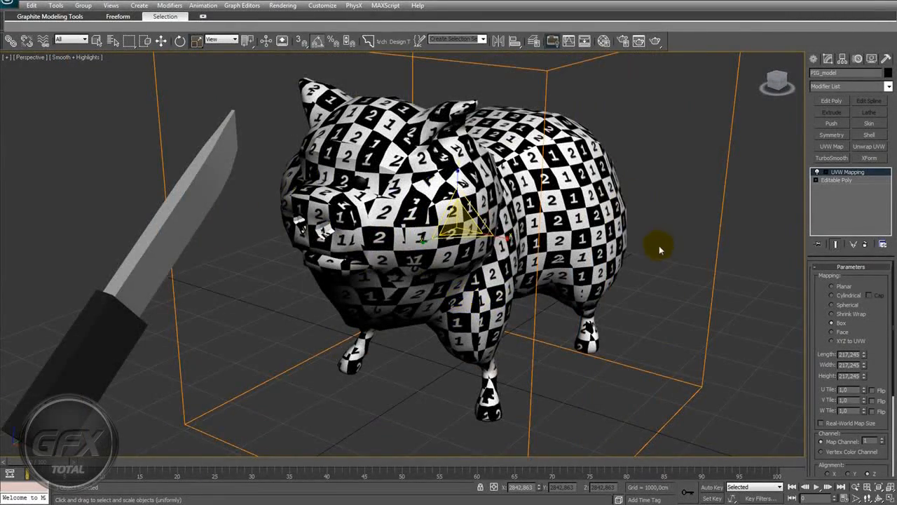
# Try the Face and XYZ to UVW mapping types on the pig and inspect both patterns.
pyautogui.keyDown('alt'); pyautogui.moveTo(659, 249); pyautogui.dragTo(795, 287, button='middle'); pyautogui.keyUp('alt')
pyautogui.click(840, 334)
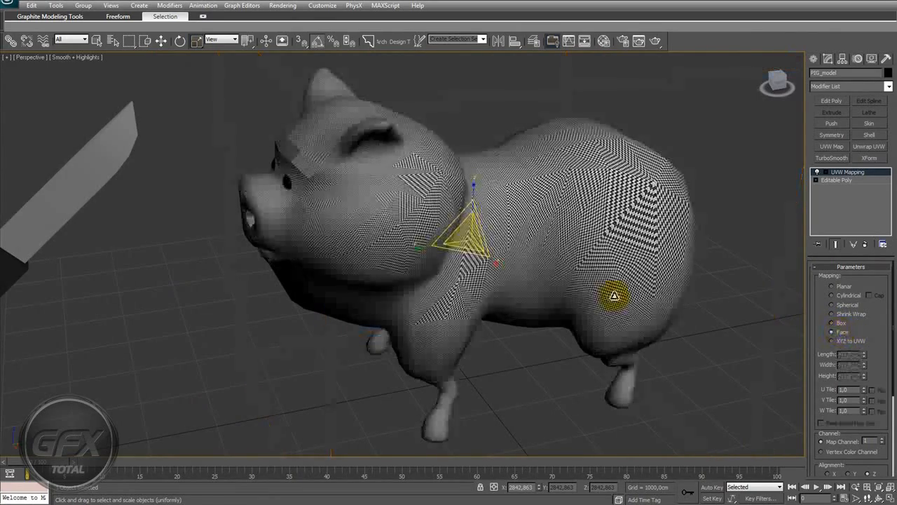
pyautogui.scroll(-3, 610, 295)
pyautogui.keyDown('alt'); pyautogui.moveTo(565, 278); pyautogui.dragTo(497, 265, button='middle'); pyautogui.keyUp('alt')
pyautogui.scroll(5, 496, 265)
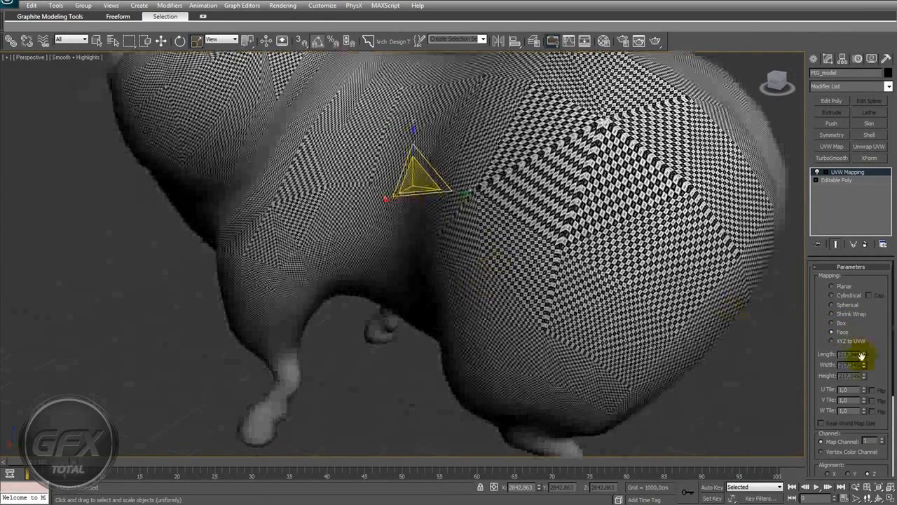
pyautogui.click(837, 344)
pyautogui.scroll(-4, 595, 291)
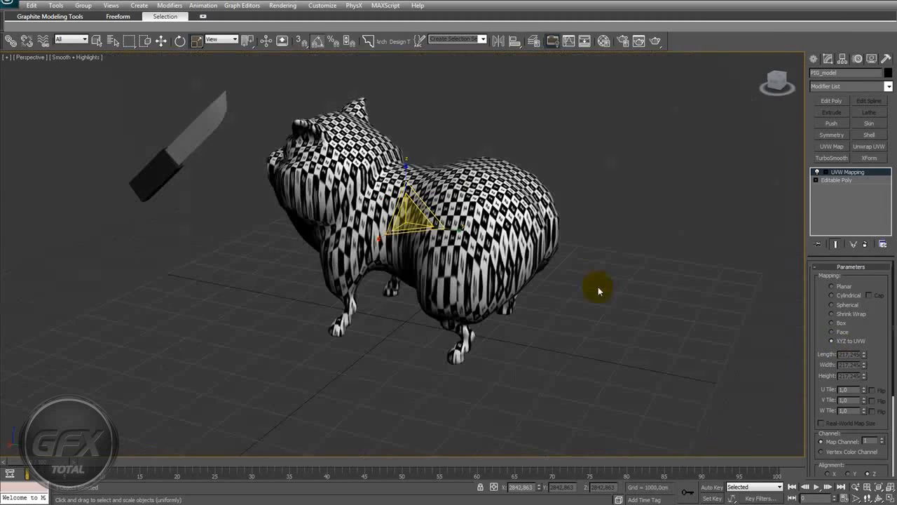
pyautogui.keyDown('alt'); pyautogui.moveTo(595, 290); pyautogui.dragTo(701, 305, button='middle'); pyautogui.keyUp('alt')
# Return the mapping type to Planar and remove the UVW Mapping modifier from the pig.
pyautogui.click(833, 287)
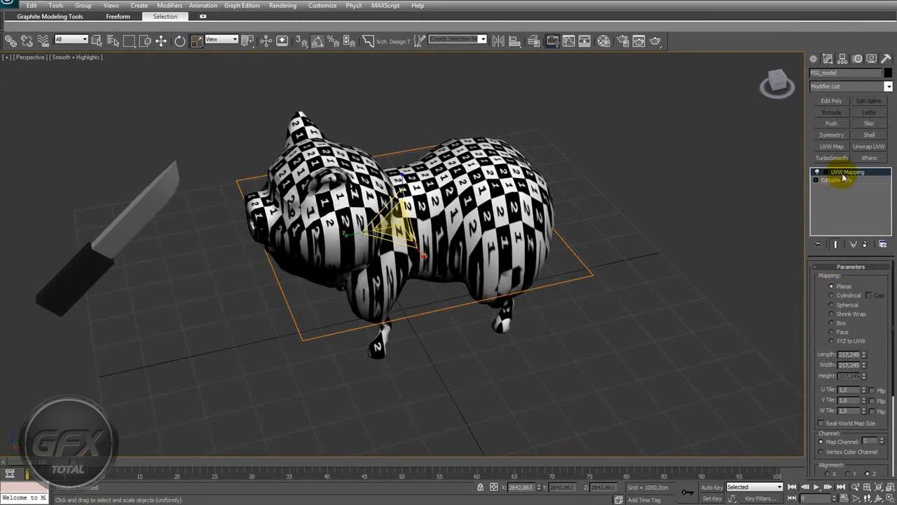
pyautogui.click(865, 243)
pyautogui.keyDown('alt'); pyautogui.moveTo(471, 256); pyautogui.dragTo(514, 306, button='middle'); pyautogui.keyUp('alt')
pyautogui.scroll(3, 502, 252)
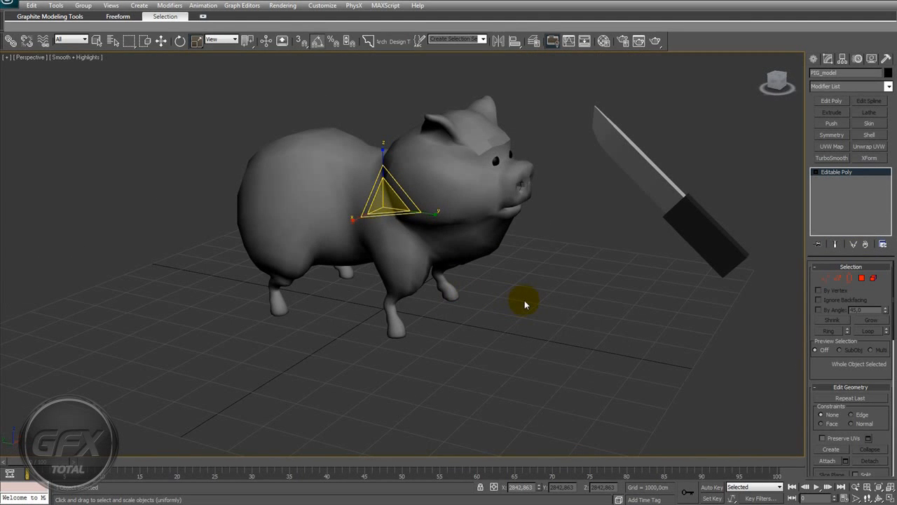
pyautogui.keyDown('alt'); pyautogui.moveTo(492, 300); pyautogui.dragTo(479, 302, button='middle'); pyautogui.keyUp('alt')
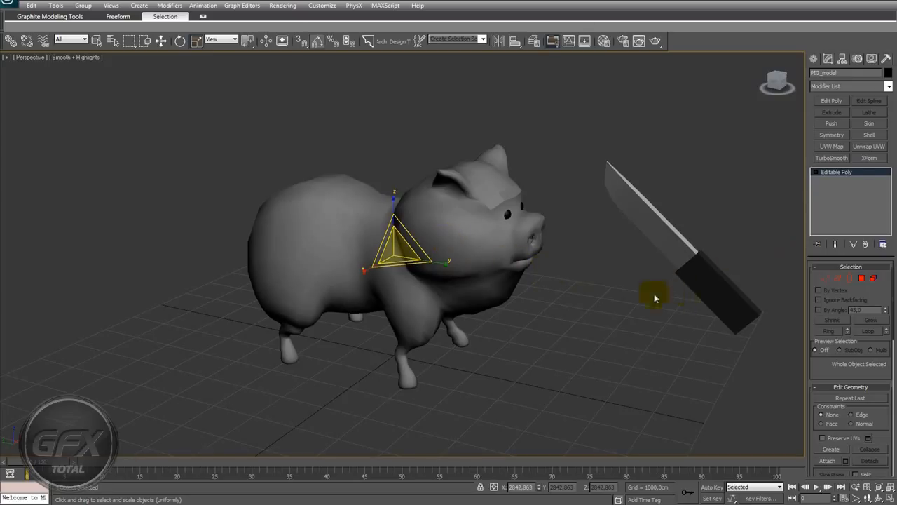
# Move the knife below the pig's hind legs and view the model around that area.
pyautogui.click(715, 292)
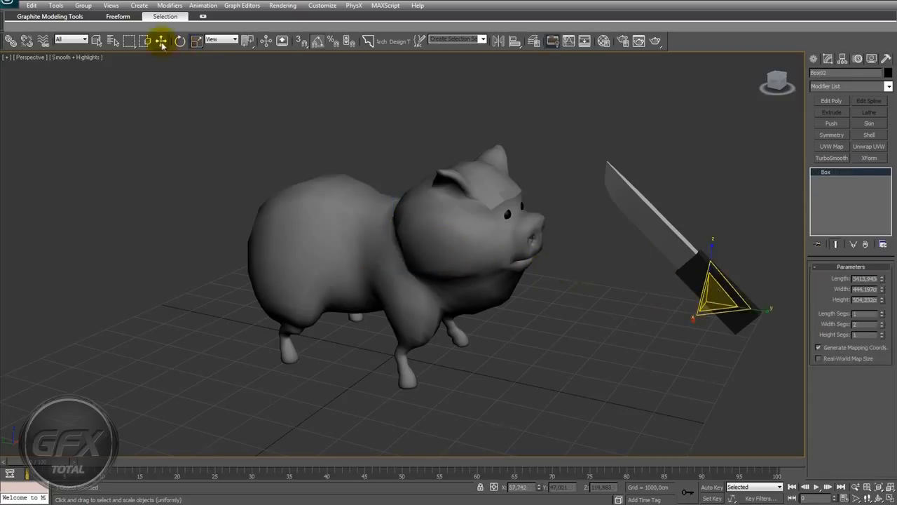
pyautogui.click(161, 40)
pyautogui.scroll(-4, 425, 234)
pyautogui.moveTo(593, 212); pyautogui.dragTo(392, 323)
pyautogui.keyDown('alt'); pyautogui.moveTo(361, 325); pyautogui.dragTo(387, 323, button='middle'); pyautogui.keyUp('alt')
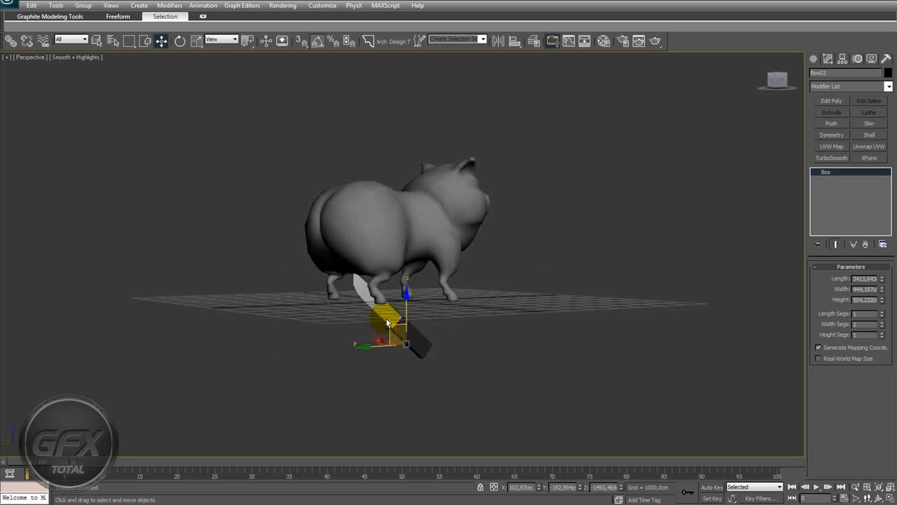
pyautogui.moveTo(389, 324); pyautogui.dragTo(349, 317)
pyautogui.keyDown('alt'); pyautogui.moveTo(349, 317); pyautogui.dragTo(298, 308, button='middle'); pyautogui.keyUp('alt')
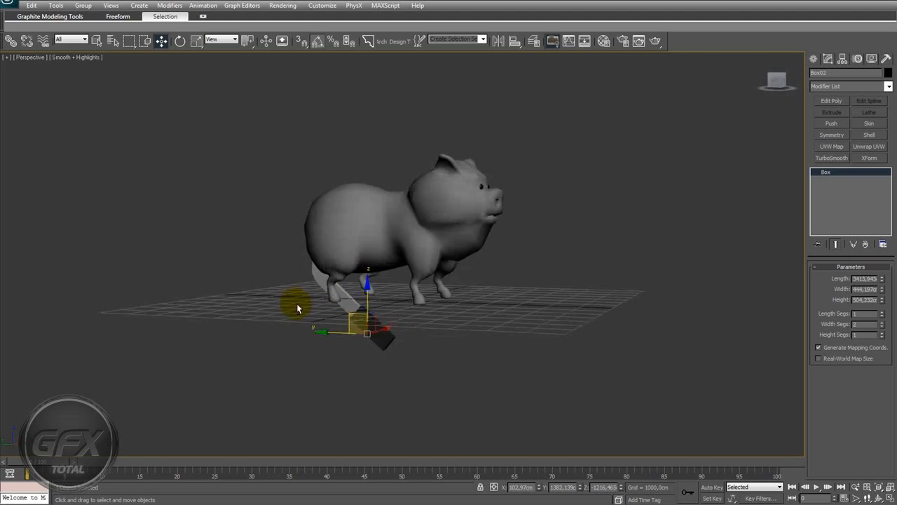
pyautogui.scroll(5, 397, 275)
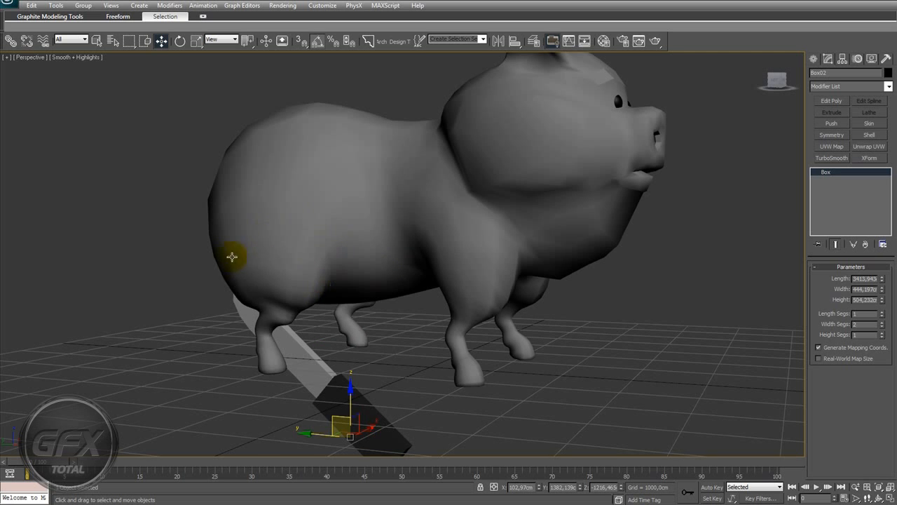
pyautogui.keyDown('alt'); pyautogui.moveTo(445, 260); pyautogui.dragTo(402, 249, button='middle'); pyautogui.keyUp('alt')
pyautogui.keyDown('alt'); pyautogui.moveTo(417, 154); pyautogui.dragTo(370, 210, button='middle'); pyautogui.keyUp('alt')
pyautogui.scroll(-5, 370, 210)
# Move the knife away from the pig so that it stands clear in front of the model.
pyautogui.moveTo(362, 290); pyautogui.dragTo(624, 227)
pyautogui.keyDown('alt'); pyautogui.moveTo(625, 226); pyautogui.dragTo(475, 226, button='middle'); pyautogui.keyUp('alt')
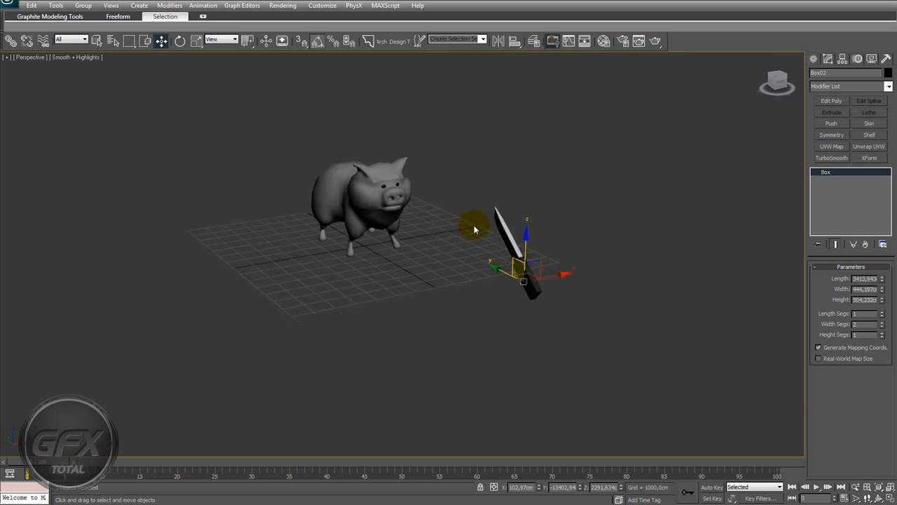
pyautogui.scroll(6, 471, 226)
pyautogui.keyDown('alt'); pyautogui.moveTo(514, 333); pyautogui.dragTo(534, 314, button='middle'); pyautogui.keyUp('alt')
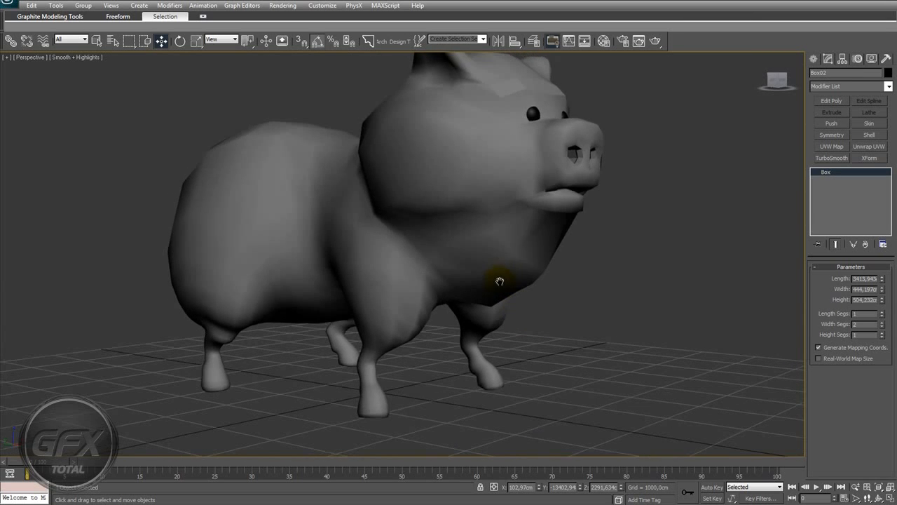
# Turn on edged faces in the viewport and delete the knife from the scene.
pyautogui.click(498, 275)
pyautogui.press('F4')
pyautogui.scroll(-5, 518, 273)
pyautogui.keyDown('alt'); pyautogui.moveTo(518, 273); pyautogui.dragTo(543, 281, button='middle'); pyautogui.keyUp('alt')
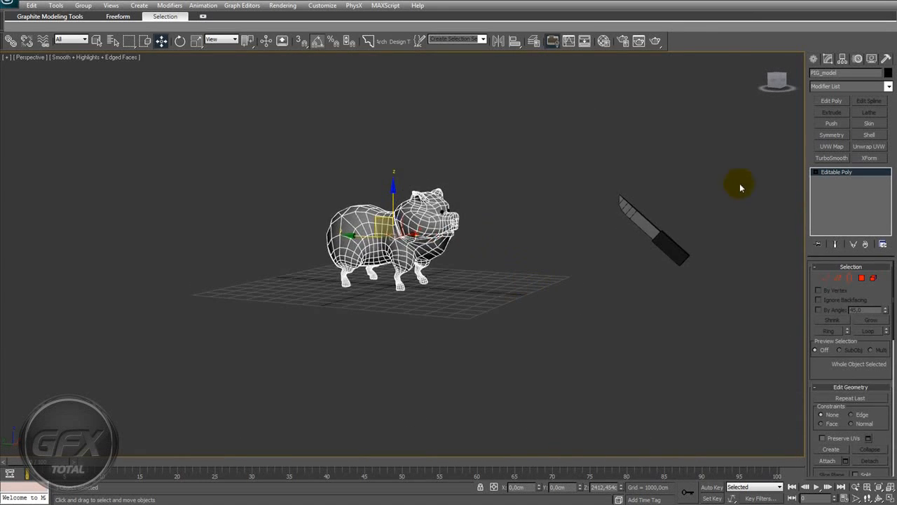
pyautogui.moveTo(740, 183); pyautogui.dragTo(569, 349)
pyautogui.press('Delete')
pyautogui.scroll(7, 564, 301)
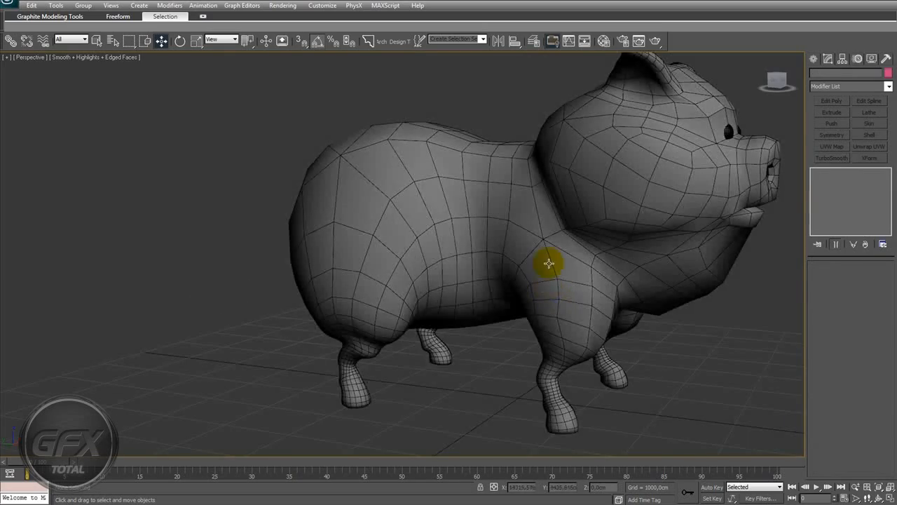
# Select the pig model and examine its polygon mesh from the front and side.
pyautogui.click(548, 262)
pyautogui.scroll(-5, 561, 263)
pyautogui.keyDown('alt'); pyautogui.moveTo(637, 273); pyautogui.dragTo(601, 301, button='middle'); pyautogui.keyUp('alt')
pyautogui.scroll(5, 638, 290)
pyautogui.scroll(-3, 611, 300)
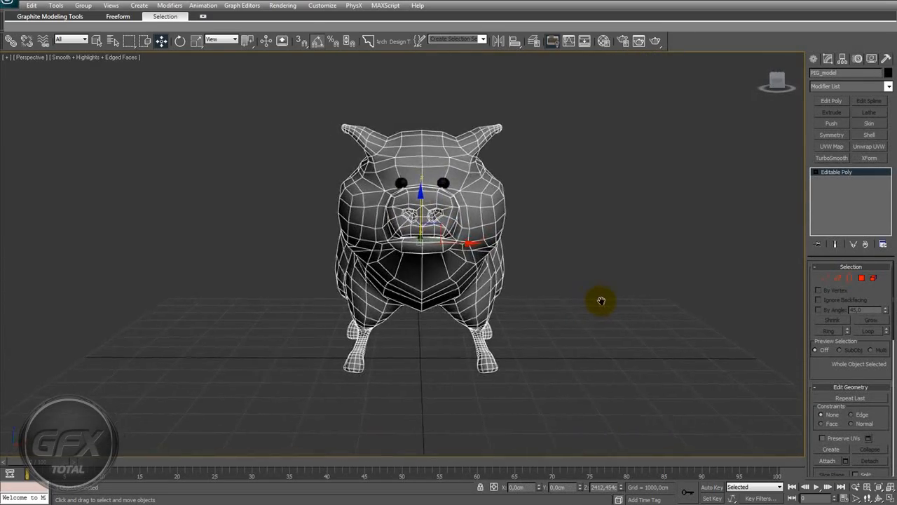
pyautogui.keyDown('alt'); pyautogui.moveTo(432, 288); pyautogui.dragTo(453, 296, button='middle'); pyautogui.keyUp('alt')
pyautogui.scroll(4, 449, 330)
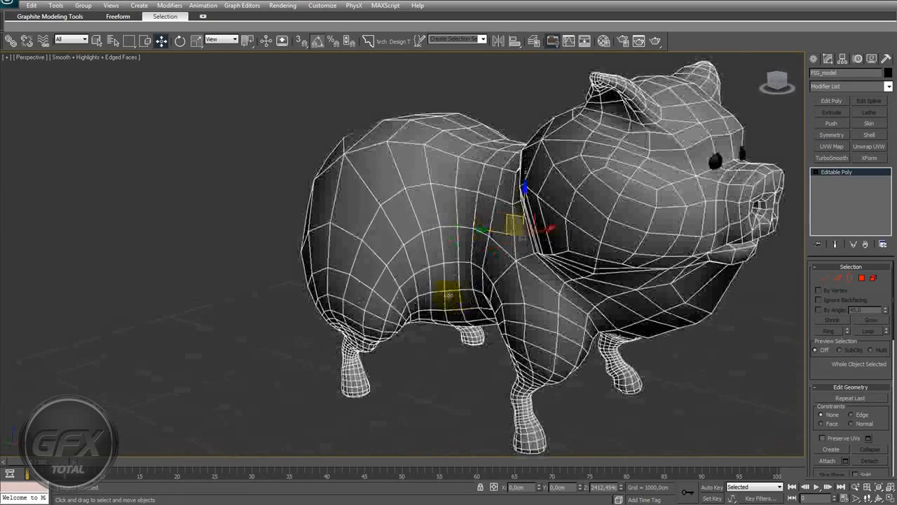
# Add an Unwrap UVW modifier to the pig model.
pyautogui.keyDown('alt'); pyautogui.moveTo(287, 213); pyautogui.dragTo(443, 260, button='middle'); pyautogui.keyUp('alt')
pyautogui.scroll(-4, 369, 267)
pyautogui.keyDown('alt'); pyautogui.moveTo(454, 175); pyautogui.dragTo(537, 311, button='middle'); pyautogui.keyUp('alt')
pyautogui.scroll(3, 635, 246)
pyautogui.scroll(3, 536, 300)
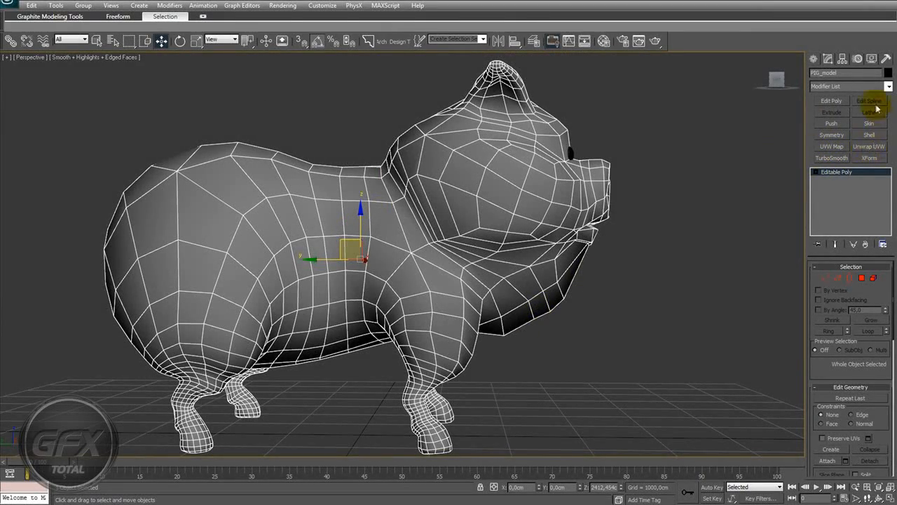
pyautogui.click(869, 146)
pyautogui.keyDown('alt'); pyautogui.moveTo(605, 286); pyautogui.dragTo(537, 245, button='middle'); pyautogui.keyUp('alt')
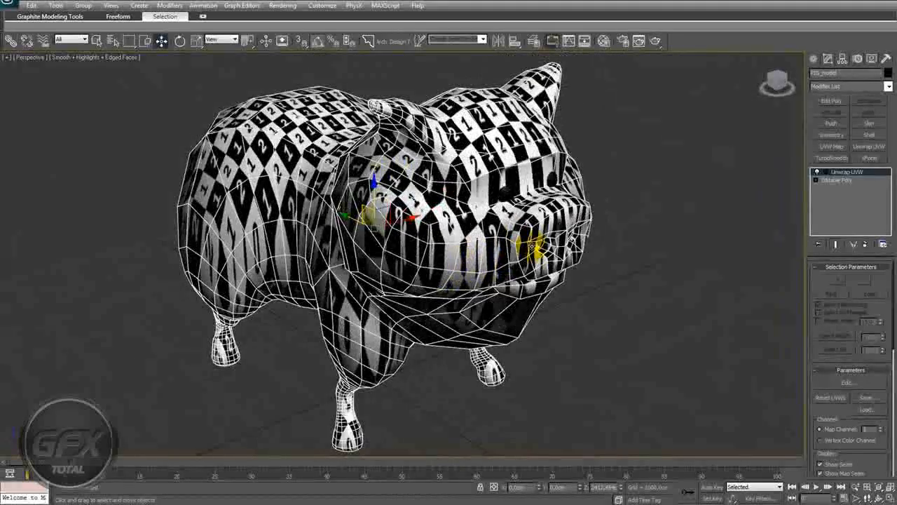
# Open the pig's texture coordinates in the Edit UVWs editor and frame the whole layout.
pyautogui.scroll(-2, 594, 243)
pyautogui.moveTo(886, 295); pyautogui.dragTo(860, 276)
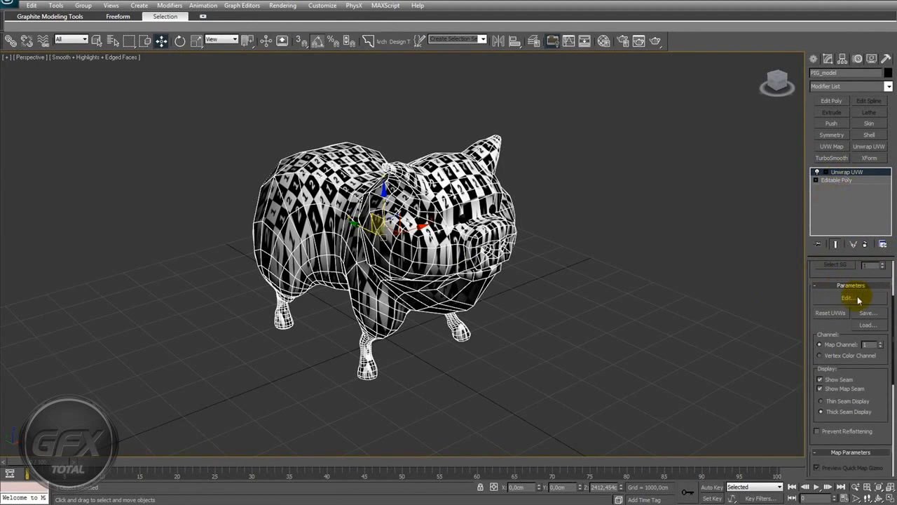
pyautogui.click(854, 300)
pyautogui.moveTo(300, 40); pyautogui.dragTo(487, 44)
pyautogui.scroll(-5, 520, 245)
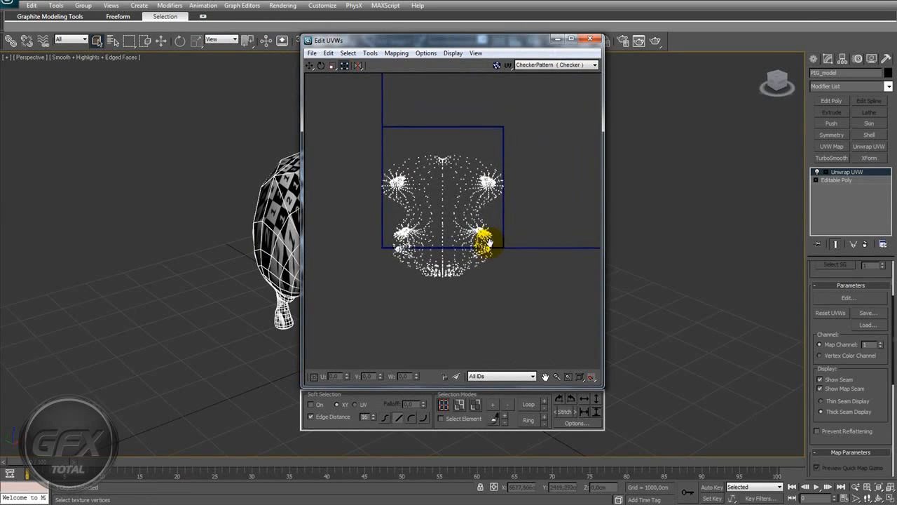
pyautogui.scroll(2, 486, 246)
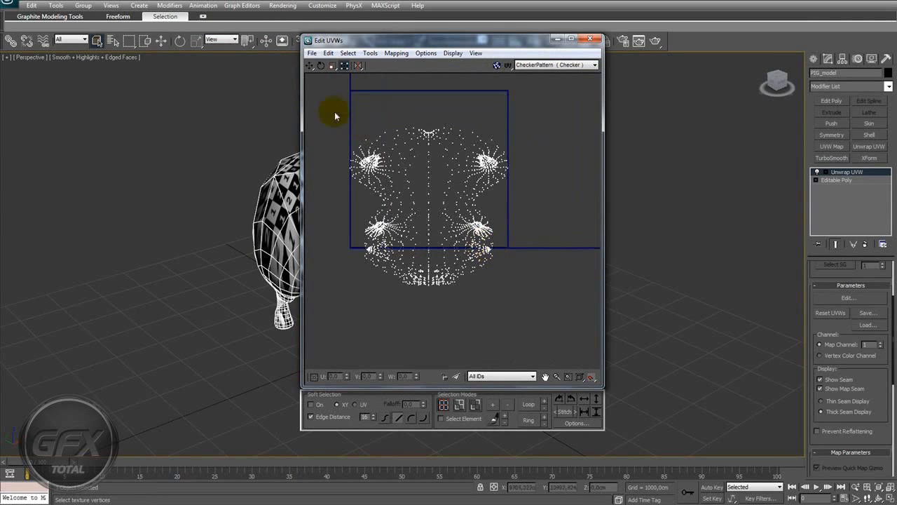
# Switch the UV editor to face selection and select all of the pig's UV faces.
pyautogui.click(476, 406)
pyautogui.moveTo(528, 106); pyautogui.dragTo(372, 320)
pyautogui.scroll(2, 496, 310)
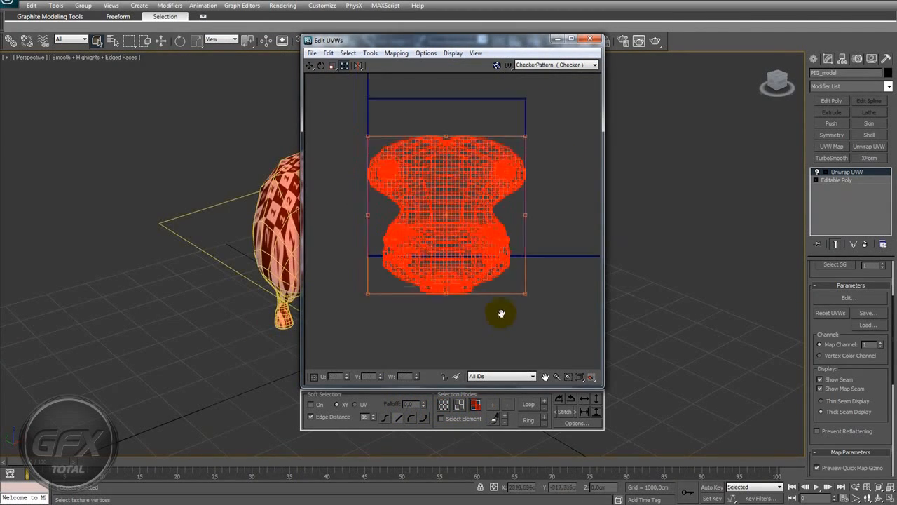
pyautogui.moveTo(236, 262); pyautogui.dragTo(16, 238, button='middle')
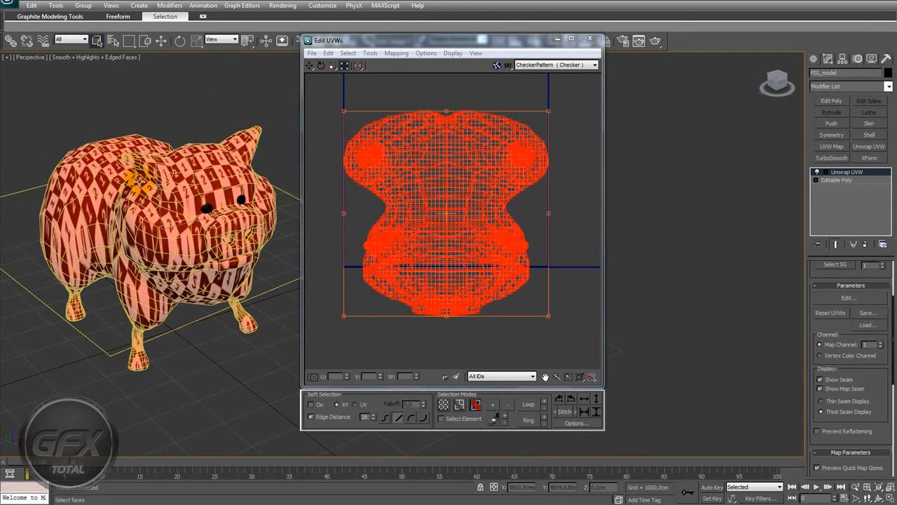
pyautogui.moveTo(180, 228); pyautogui.dragTo(196, 234, button='middle')
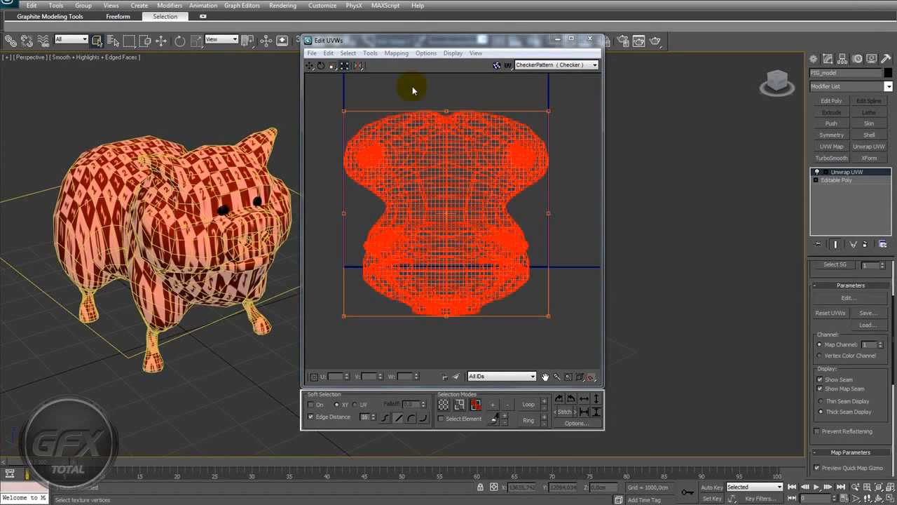
# Display the coordenadas.psd map as the background of the UV editor.
pyautogui.click(497, 66)
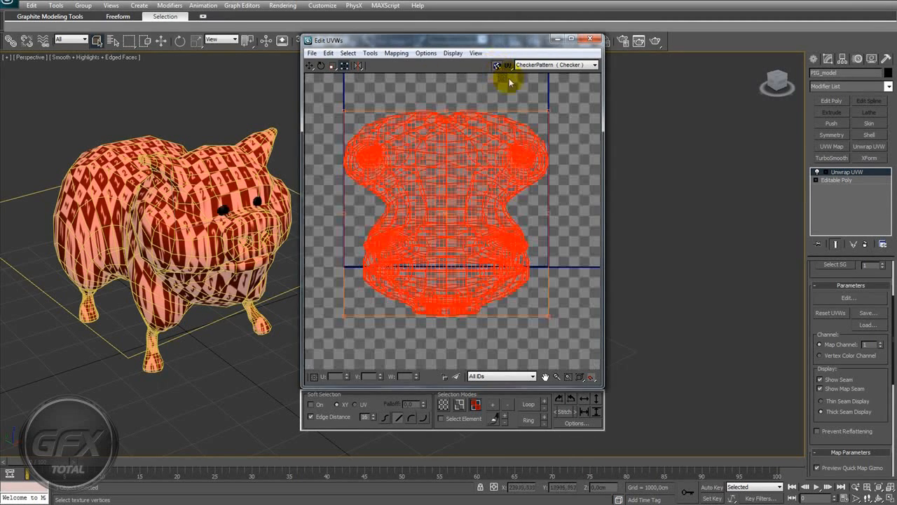
pyautogui.click(540, 65)
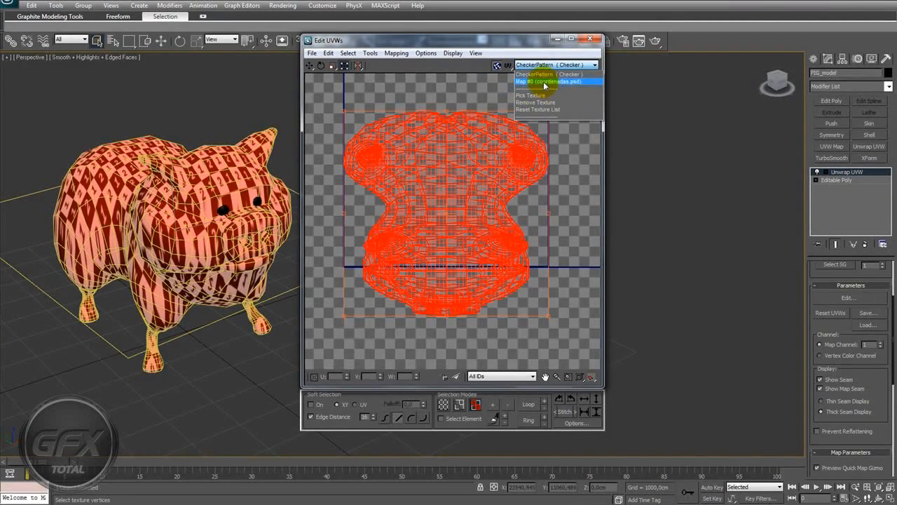
pyautogui.click(542, 81)
pyautogui.scroll(-3, 543, 199)
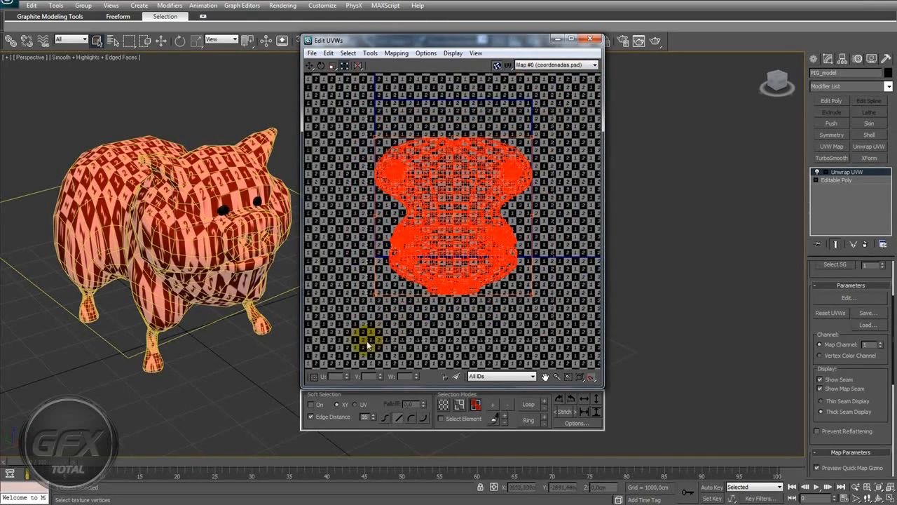
# Scale down the whole UV layout, centre it inside the UV square and deselect its faces.
pyautogui.click(332, 65)
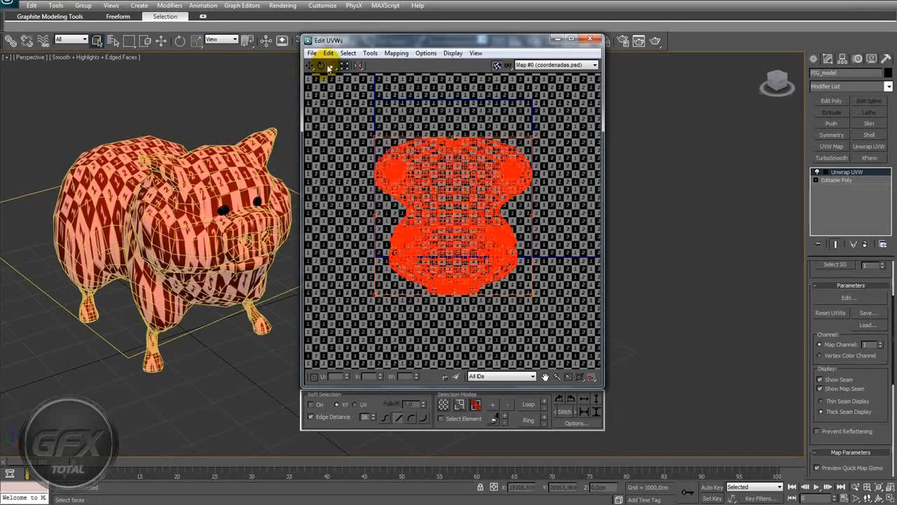
pyautogui.moveTo(461, 176); pyautogui.dragTo(441, 141)
pyautogui.click(553, 190)
pyautogui.scroll(2, 552, 196)
pyautogui.moveTo(551, 197); pyautogui.dragTo(582, 254, button='middle')
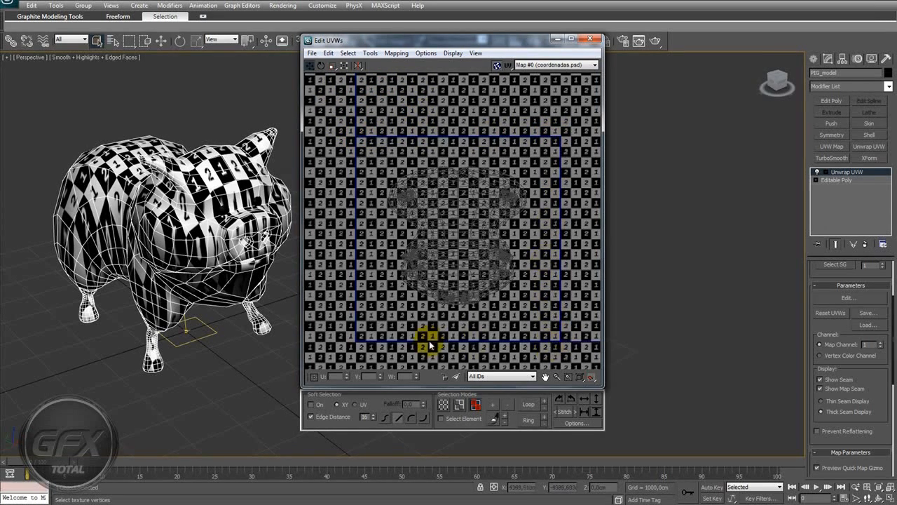
pyautogui.click(497, 64)
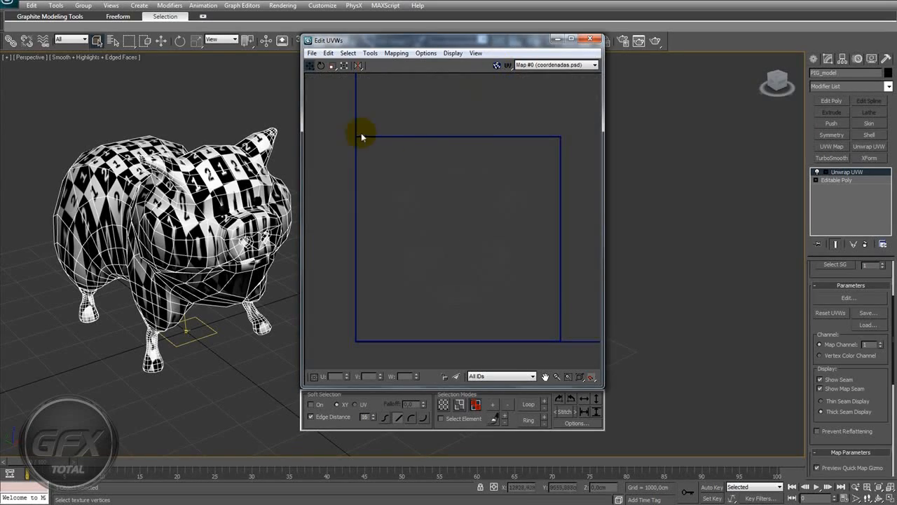
pyautogui.click(497, 65)
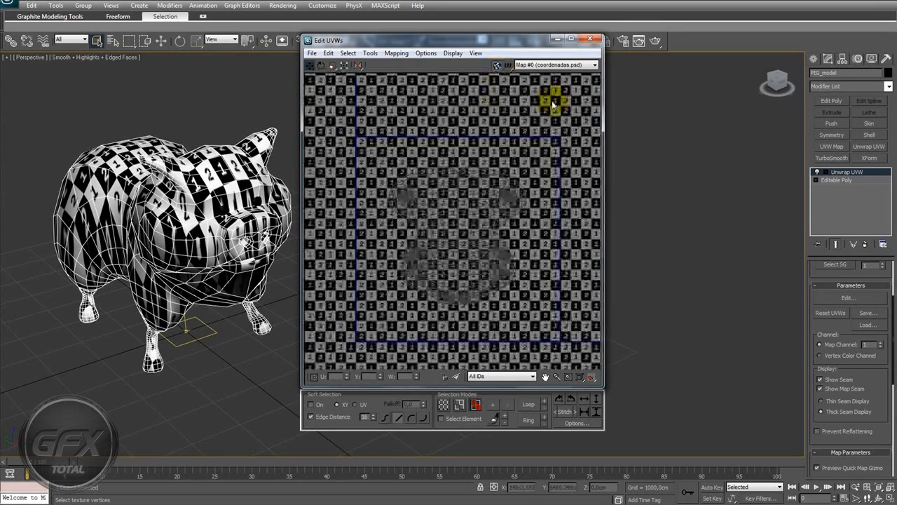
# Remove the checker map from the Diffuse slot of the pig's 01 - Default material.
pyautogui.moveTo(531, 40); pyautogui.dragTo(430, 57)
pyautogui.click(604, 41)
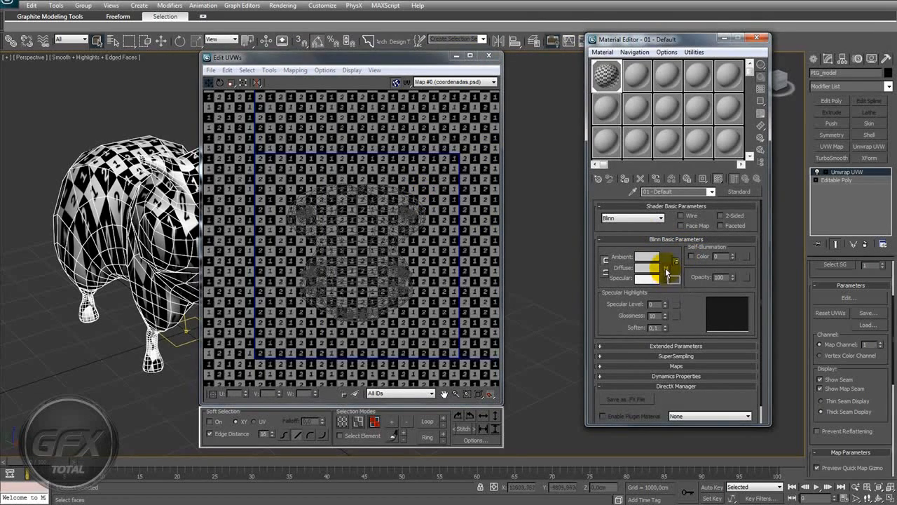
pyautogui.click(667, 272)
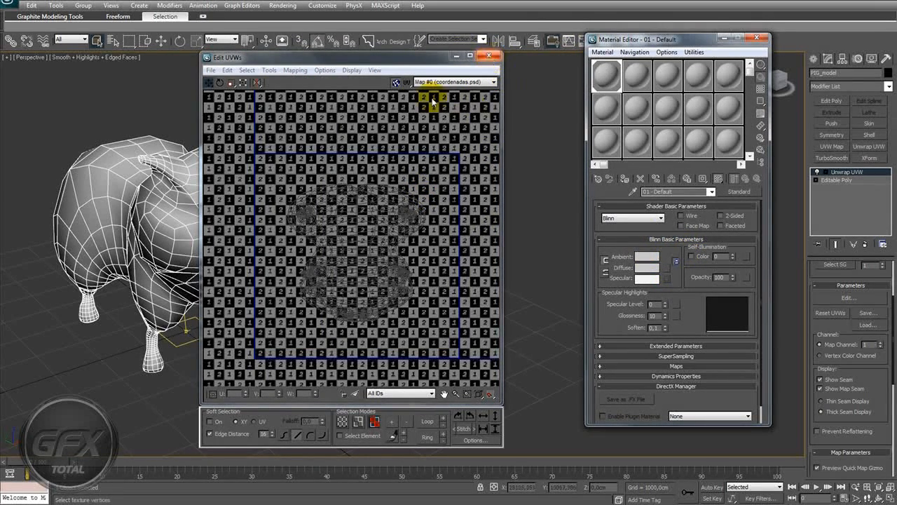
# Hide the background map in the UV editor, then close the UV and material editors.
pyautogui.click(396, 82)
pyautogui.click(396, 82)
pyautogui.click(396, 82)
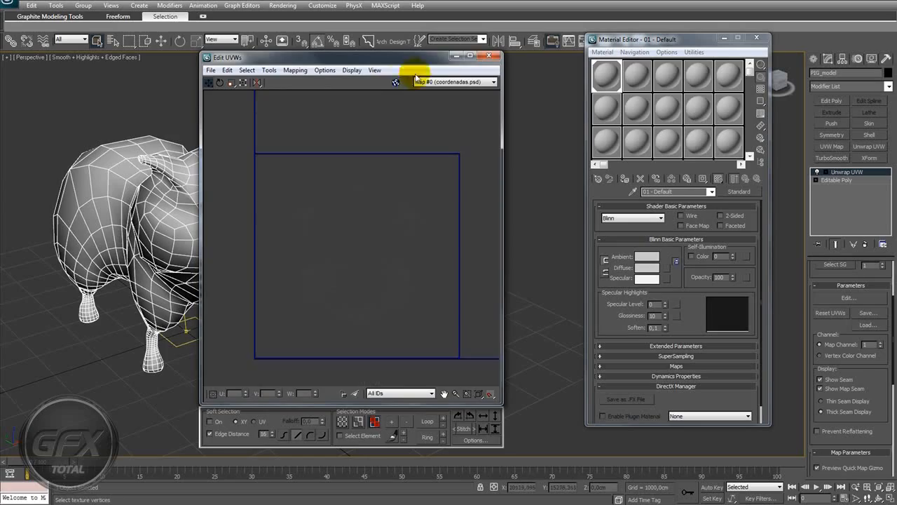
pyautogui.click(489, 55)
pyautogui.click(756, 37)
# Activate Point To Point Seam at the vertex level of the Unwrap UVW modifier, with the pig's neck and chest in view.
pyautogui.keyDown('alt'); pyautogui.moveTo(294, 219); pyautogui.dragTo(554, 236, button='middle'); pyautogui.keyUp('alt')
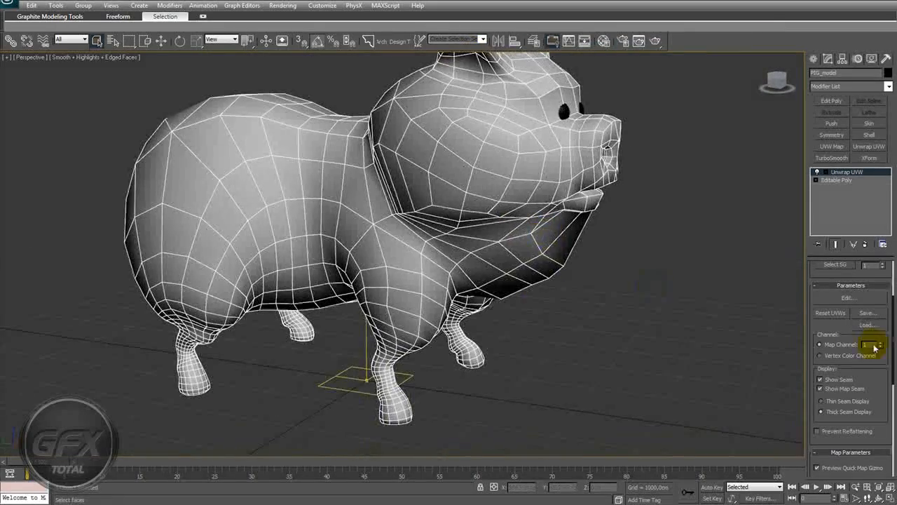
pyautogui.moveTo(879, 399); pyautogui.dragTo(877, 415)
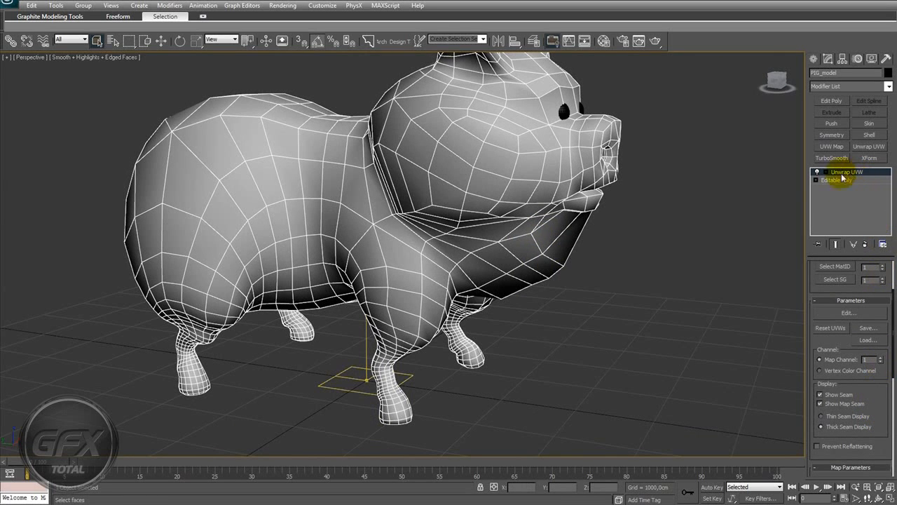
pyautogui.moveTo(881, 431); pyautogui.dragTo(876, 150)
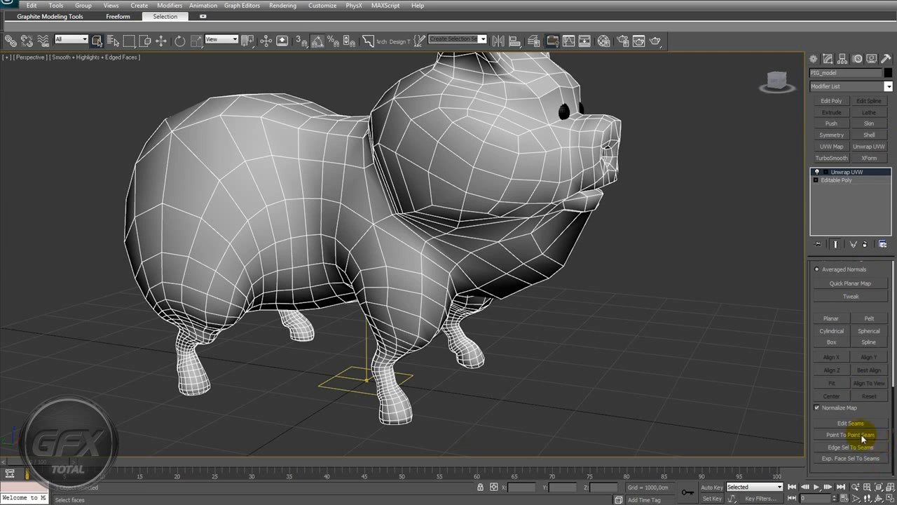
pyautogui.moveTo(881, 411); pyautogui.dragTo(882, 455)
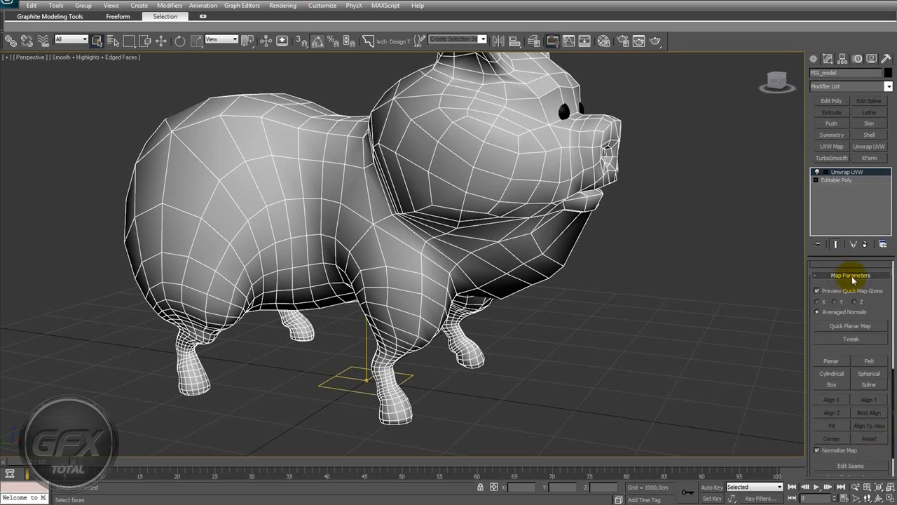
pyautogui.moveTo(876, 344); pyautogui.dragTo(865, 281)
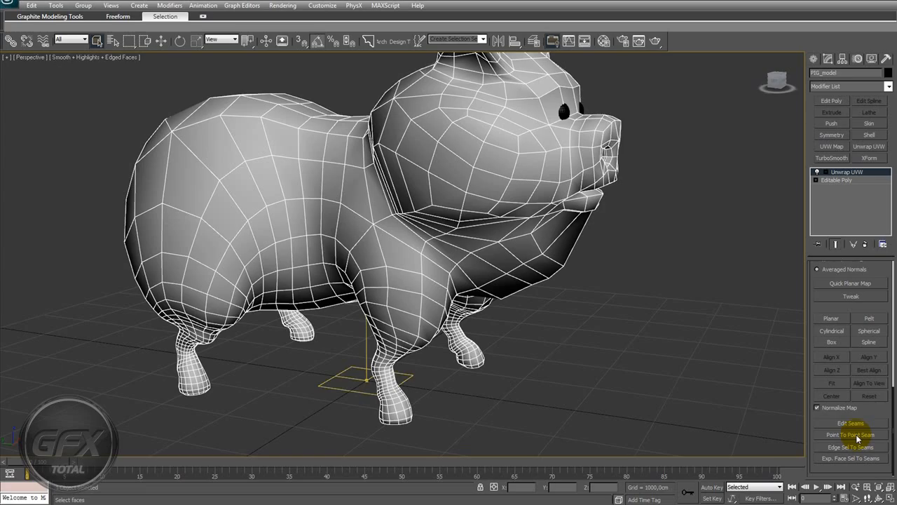
pyautogui.moveTo(542, 315); pyautogui.dragTo(565, 336, button='middle')
pyautogui.keyDown('alt'); pyautogui.moveTo(565, 298); pyautogui.dragTo(514, 351, button='middle'); pyautogui.keyUp('alt')
pyautogui.scroll(4, 527, 346)
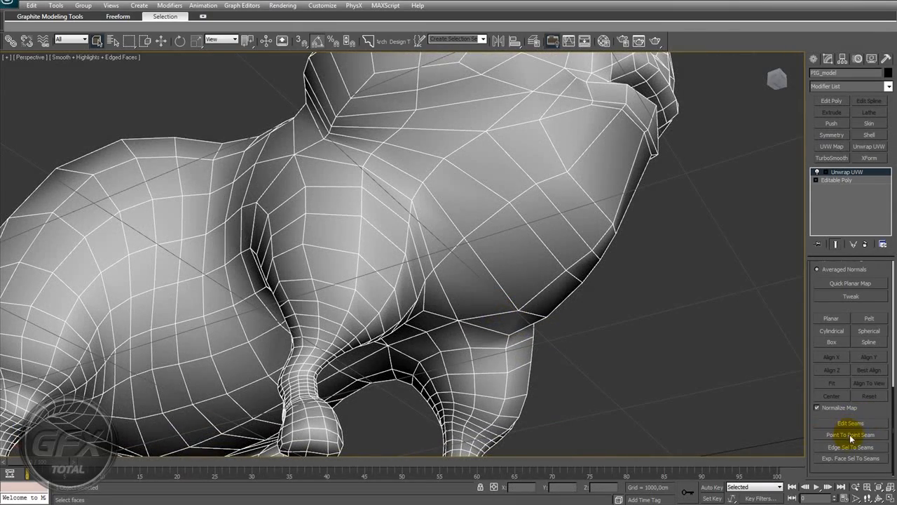
pyautogui.click(851, 436)
pyautogui.click(826, 173)
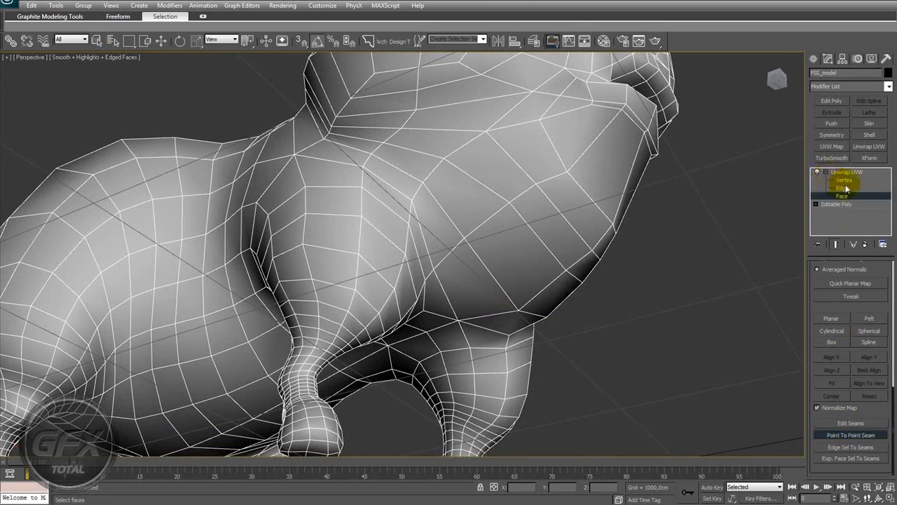
pyautogui.click(845, 180)
pyautogui.click(836, 432)
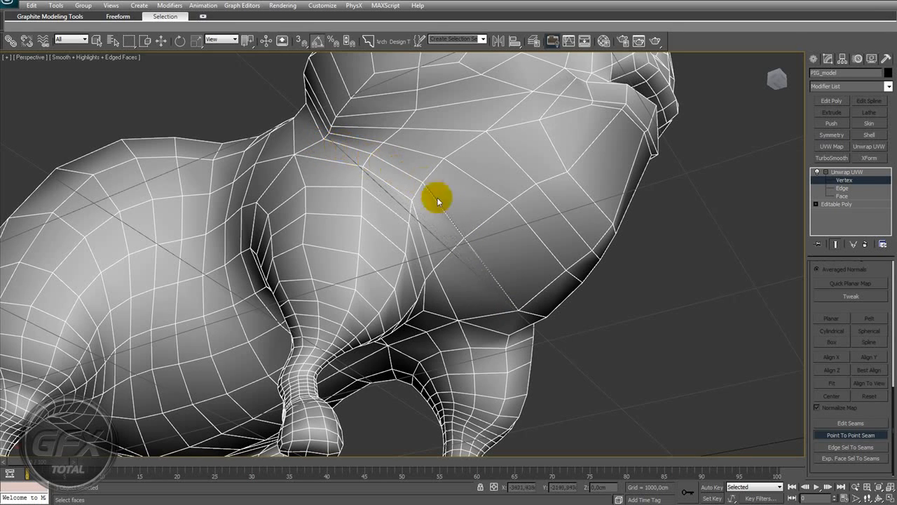
# Trace a closed point-to-point seam around the pig's neck, separating the head from the body.
pyautogui.click(324, 138)
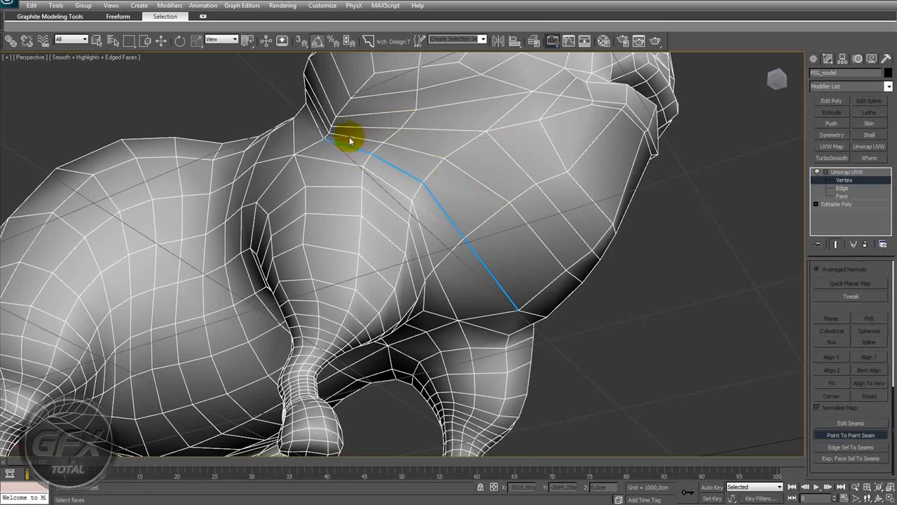
pyautogui.keyDown('alt'); pyautogui.moveTo(257, 85); pyautogui.dragTo(296, 146, button='middle'); pyautogui.keyUp('alt')
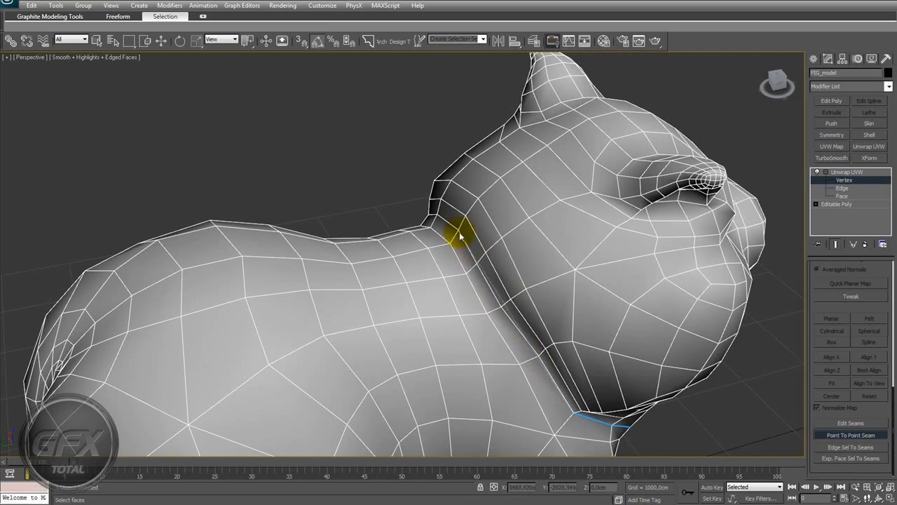
pyautogui.keyDown('alt'); pyautogui.moveTo(453, 234); pyautogui.dragTo(424, 203, button='middle'); pyautogui.keyUp('alt')
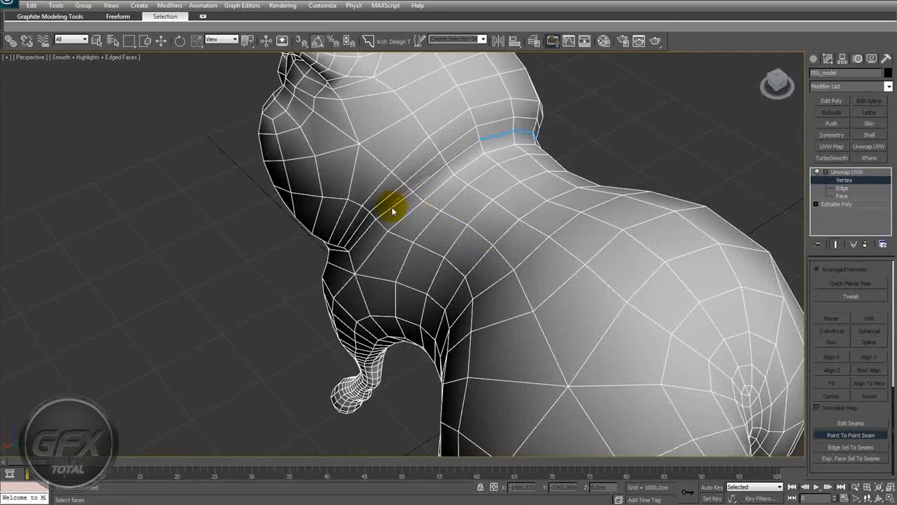
pyautogui.keyDown('alt'); pyautogui.moveTo(376, 220); pyautogui.dragTo(469, 258, button='middle'); pyautogui.keyUp('alt')
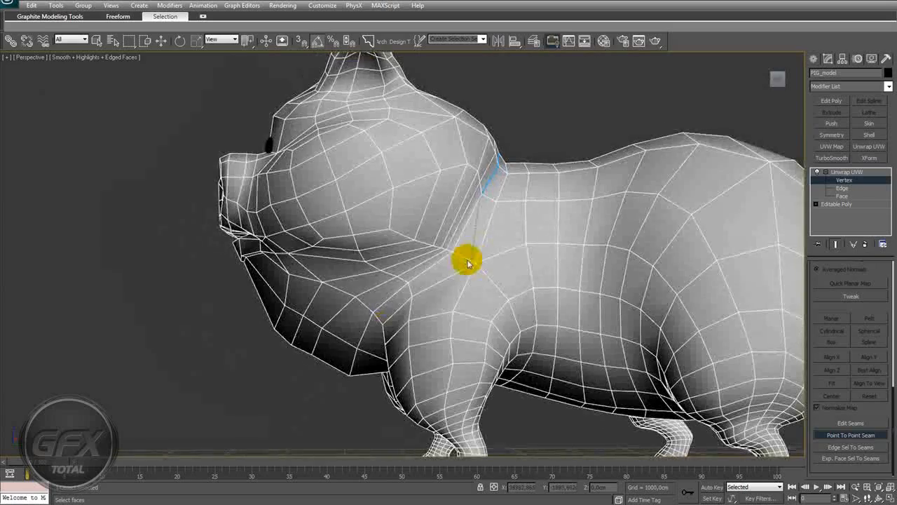
pyautogui.keyDown('alt'); pyautogui.moveTo(407, 295); pyautogui.dragTo(427, 287, button='middle'); pyautogui.keyUp('alt')
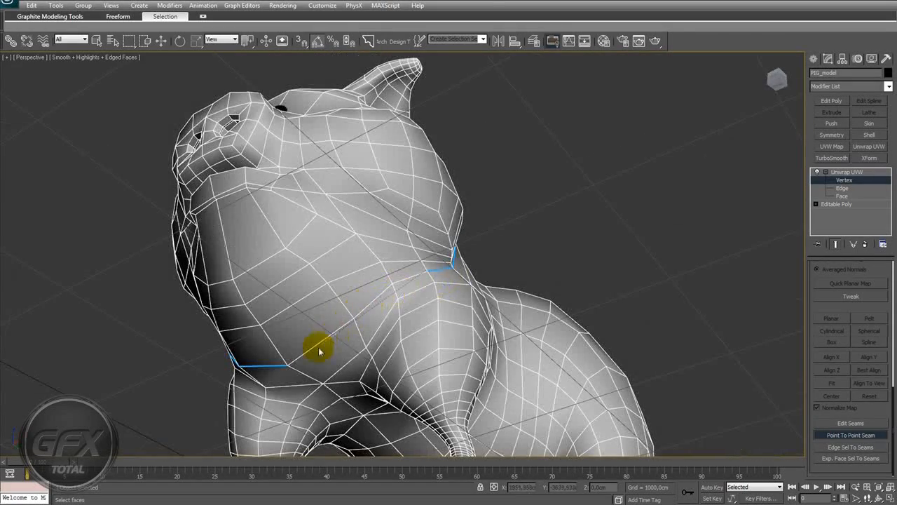
pyautogui.keyDown('alt'); pyautogui.moveTo(483, 301); pyautogui.dragTo(499, 182, button='middle'); pyautogui.keyUp('alt')
pyautogui.keyDown('alt'); pyautogui.moveTo(587, 84); pyautogui.dragTo(481, 303, button='middle'); pyautogui.keyUp('alt')
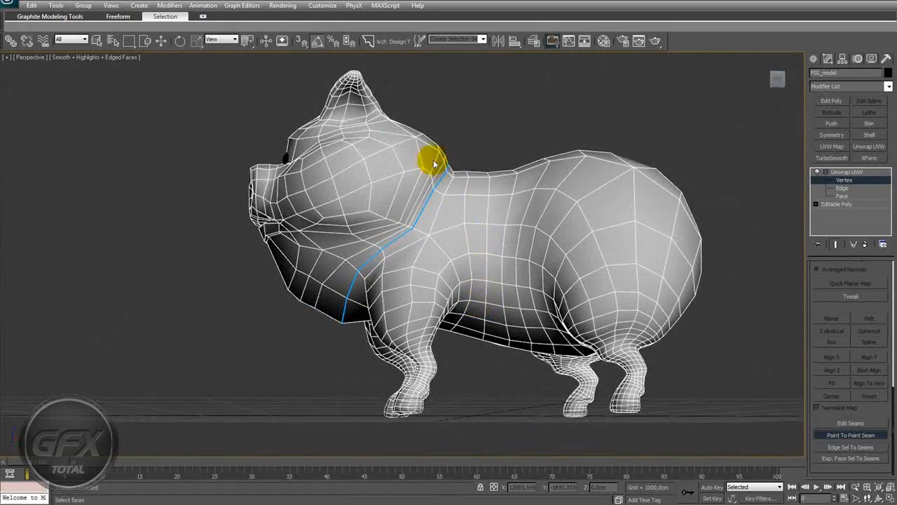
# Trace a closed point-to-point seam around the top of the pig's left front leg, separating it from the body.
pyautogui.keyDown('alt'); pyautogui.moveTo(370, 351); pyautogui.dragTo(495, 218, button='middle'); pyautogui.keyUp('alt')
pyautogui.scroll(5, 463, 276)
pyautogui.keyDown('alt'); pyautogui.moveTo(526, 249); pyautogui.dragTo(617, 249, button='middle'); pyautogui.keyUp('alt')
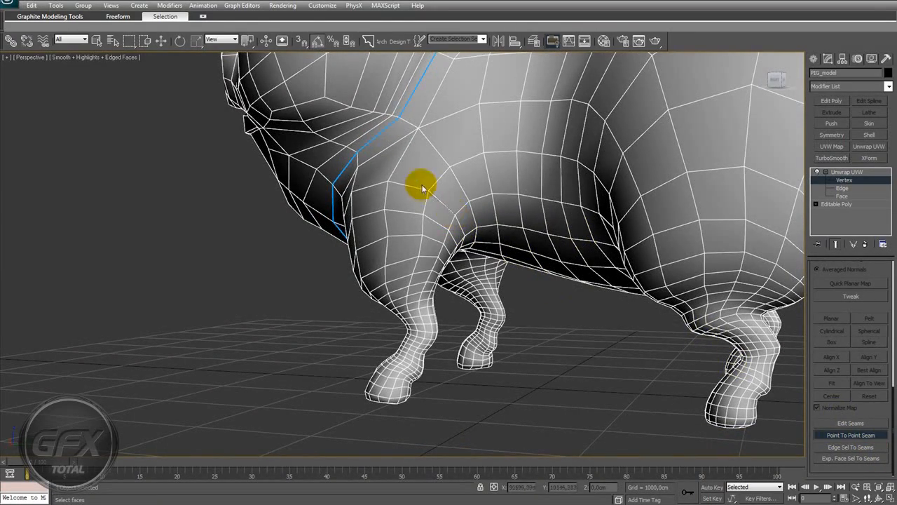
pyautogui.keyDown('alt'); pyautogui.moveTo(387, 181); pyautogui.dragTo(406, 246, button='middle'); pyautogui.keyUp('alt')
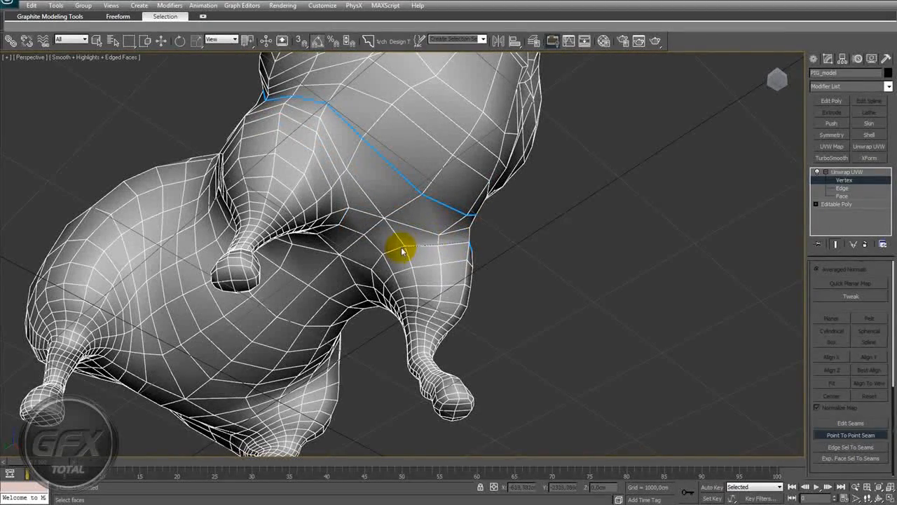
pyautogui.click(405, 245)
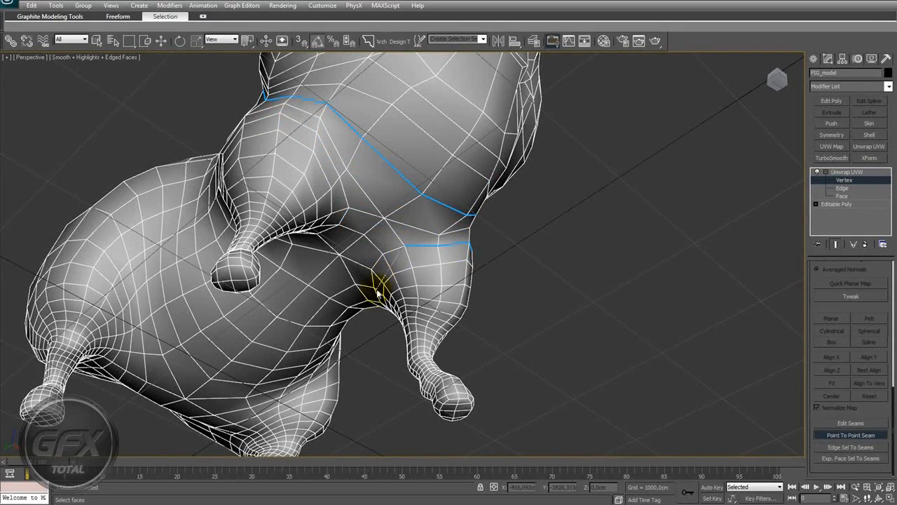
pyautogui.keyDown('alt'); pyautogui.moveTo(376, 303); pyautogui.dragTo(377, 223, button='middle'); pyautogui.keyUp('alt')
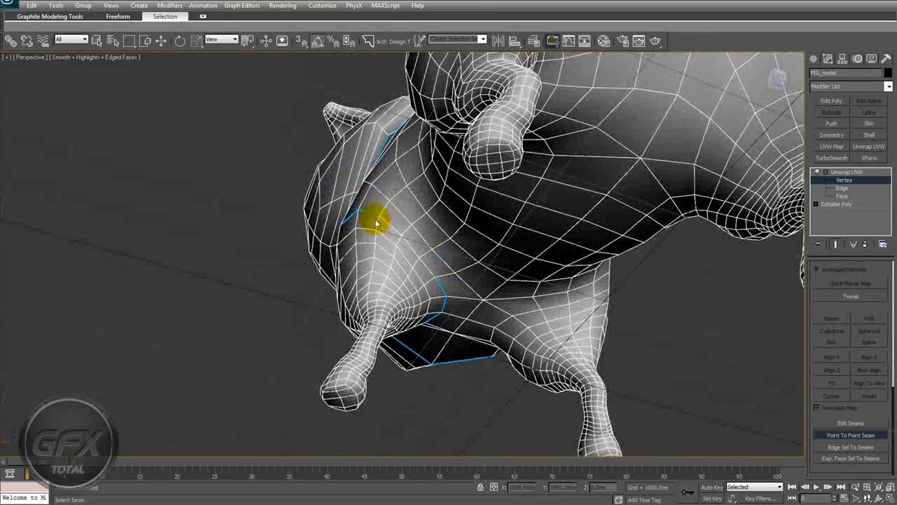
pyautogui.click(379, 214)
pyautogui.keyDown('alt'); pyautogui.moveTo(391, 180); pyautogui.dragTo(447, 259, button='middle'); pyautogui.keyUp('alt')
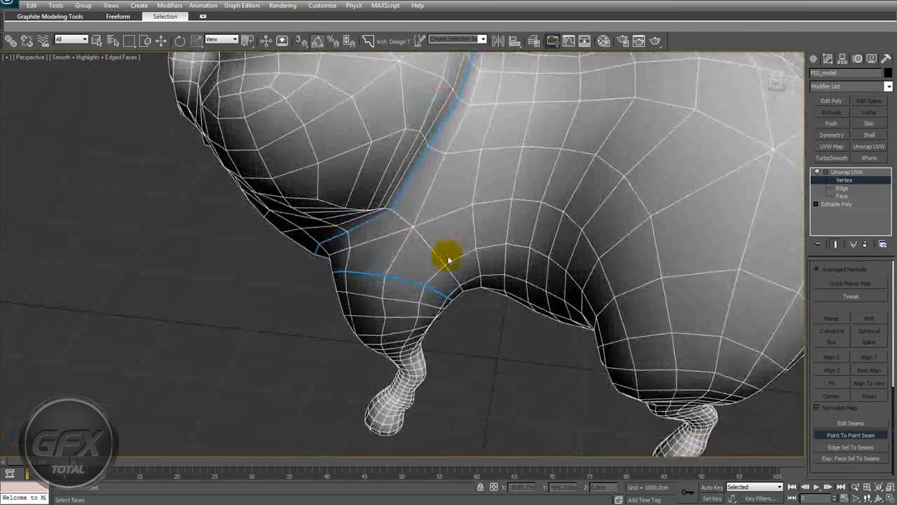
# Trace a closed point-to-point seam around the thigh of the pig's left hind leg.
pyautogui.scroll(-4, 562, 296)
pyautogui.keyDown('alt'); pyautogui.moveTo(563, 296); pyautogui.dragTo(571, 277, button='middle'); pyautogui.keyUp('alt')
pyautogui.scroll(5, 499, 274)
pyautogui.keyDown('alt'); pyautogui.moveTo(497, 274); pyautogui.dragTo(364, 246, button='middle'); pyautogui.keyUp('alt')
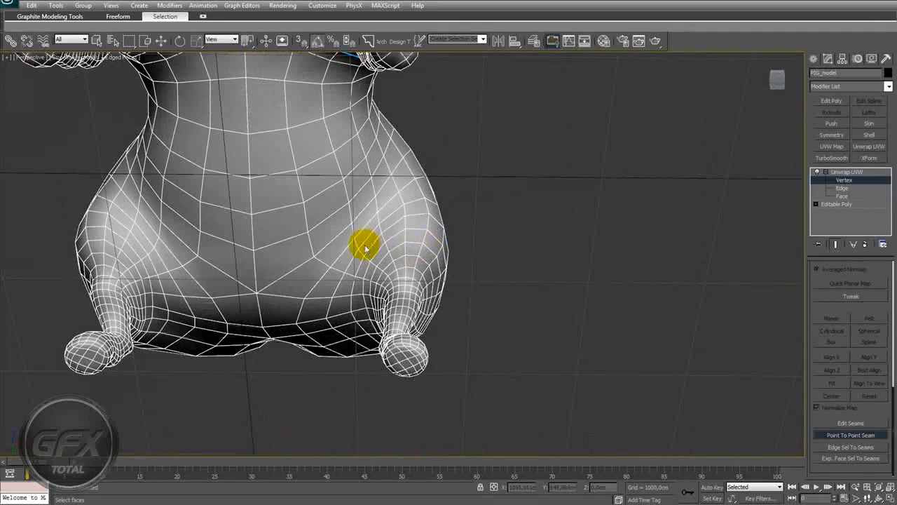
pyautogui.keyDown('alt'); pyautogui.moveTo(519, 220); pyautogui.dragTo(469, 237, button='middle'); pyautogui.keyUp('alt')
pyautogui.keyDown('alt'); pyautogui.moveTo(497, 283); pyautogui.dragTo(354, 200, button='middle'); pyautogui.keyUp('alt')
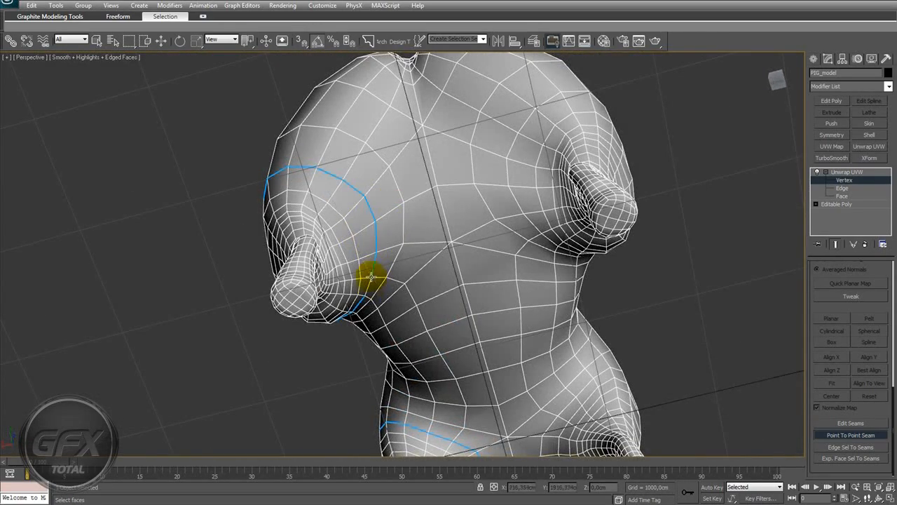
pyautogui.keyDown('alt'); pyautogui.moveTo(378, 260); pyautogui.dragTo(481, 143, button='middle'); pyautogui.keyUp('alt')
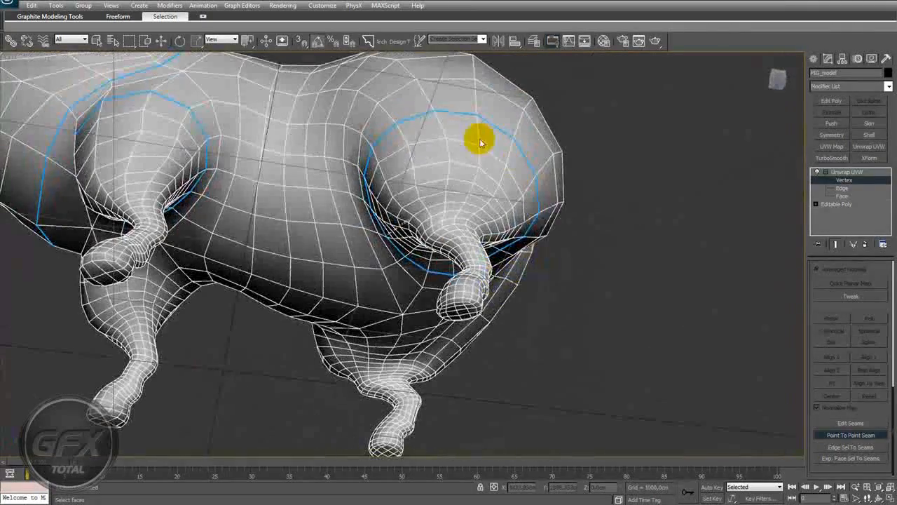
# Trace a closed point-to-point seam around the top of the pig's right front leg, matching the left one.
pyautogui.moveTo(339, 261)
pyautogui.keyDown('alt'); pyautogui.mouseDown(button='middle')
pyautogui.moveTo(380, 246)
pyautogui.moveTo(366, 234)
pyautogui.moveTo(344, 250)
pyautogui.mouseUp(button='middle'); pyautogui.keyUp('alt')
pyautogui.scroll(-5, 351, 236)
pyautogui.keyDown('alt'); pyautogui.moveTo(355, 220); pyautogui.dragTo(507, 286, button='middle'); pyautogui.keyUp('alt')
pyautogui.scroll(3, 437, 270)
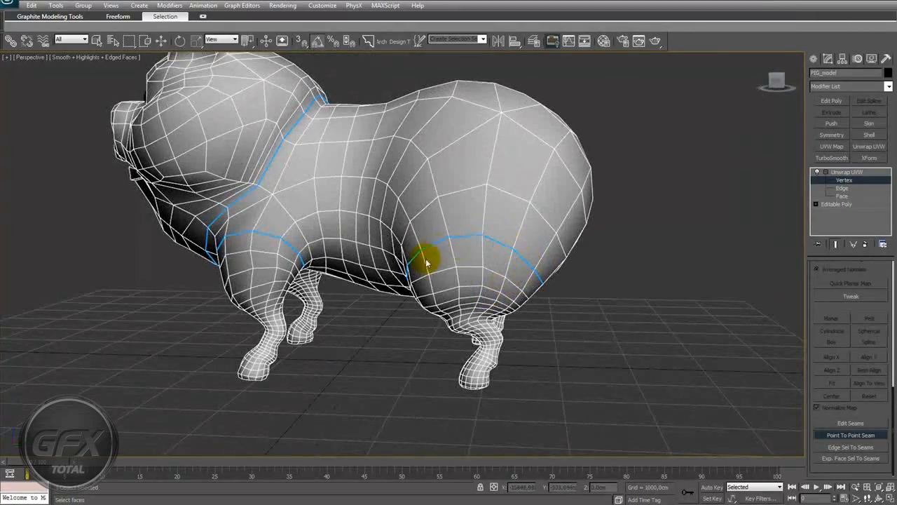
pyautogui.keyDown('alt'); pyautogui.moveTo(362, 259); pyautogui.dragTo(547, 220, button='middle'); pyautogui.keyUp('alt')
pyautogui.keyDown('alt'); pyautogui.moveTo(364, 199); pyautogui.dragTo(449, 203, button='middle'); pyautogui.keyUp('alt')
pyautogui.scroll(5, 442, 203)
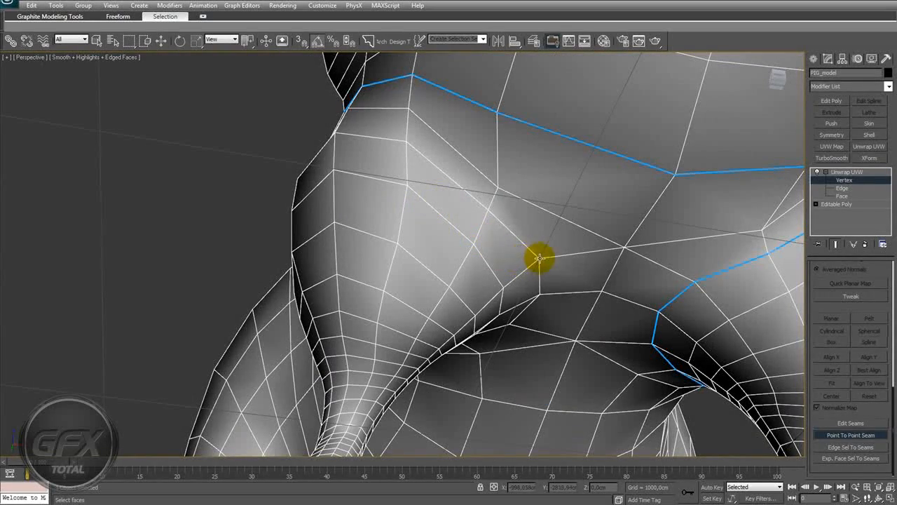
pyautogui.click(405, 142)
pyautogui.scroll(-4, 400, 148)
pyautogui.keyDown('alt'); pyautogui.moveTo(362, 172); pyautogui.dragTo(429, 232, button='middle'); pyautogui.keyUp('alt')
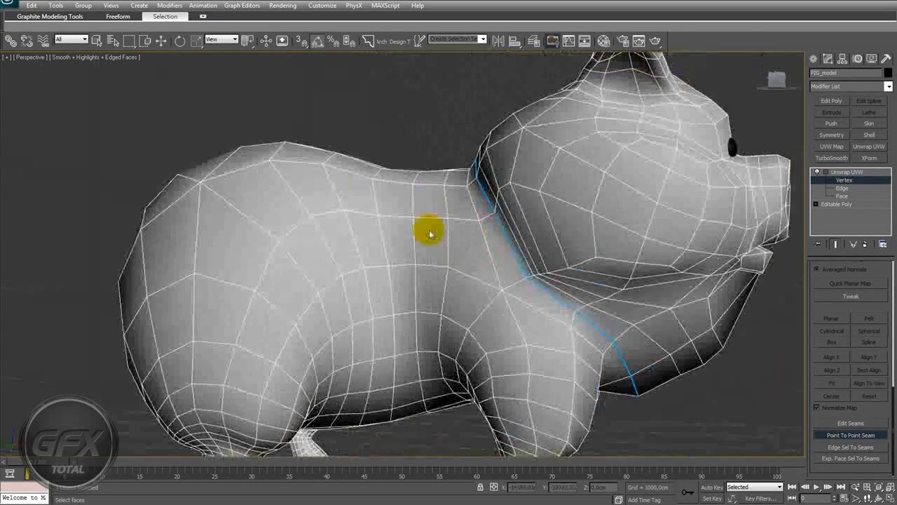
pyautogui.keyDown('alt'); pyautogui.moveTo(527, 344); pyautogui.dragTo(483, 254, button='middle'); pyautogui.keyUp('alt')
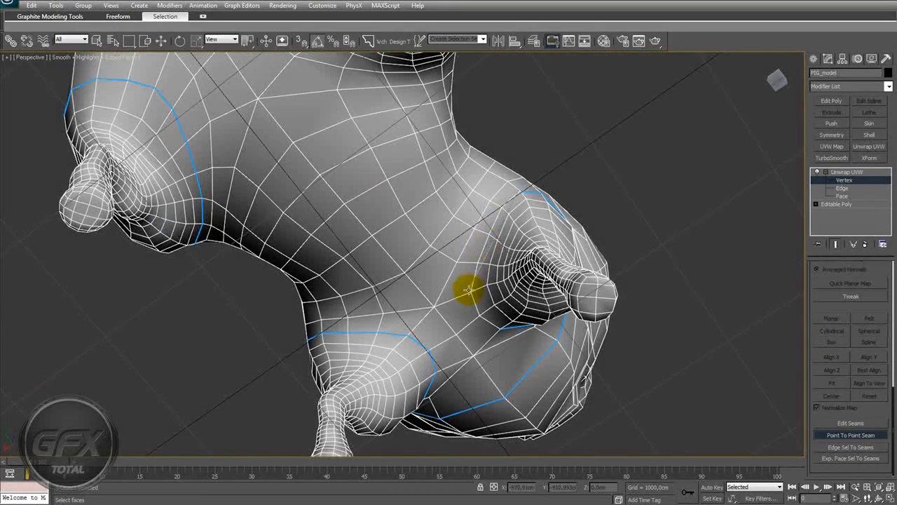
pyautogui.keyDown('alt'); pyautogui.moveTo(468, 292); pyautogui.dragTo(514, 231, button='middle'); pyautogui.keyUp('alt')
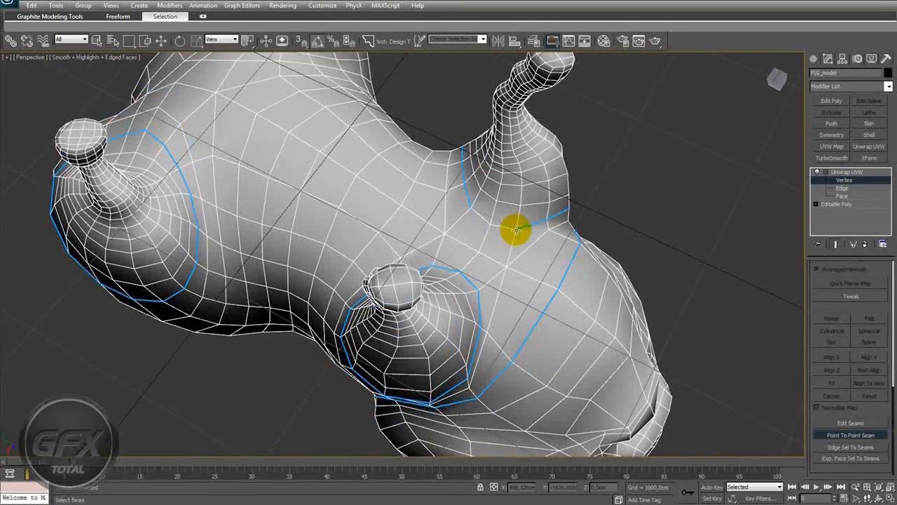
# Trace a closed point-to-point seam around the thigh of the pig's right hind leg.
pyautogui.keyDown('alt'); pyautogui.moveTo(501, 154); pyautogui.dragTo(445, 239, button='middle'); pyautogui.keyUp('alt')
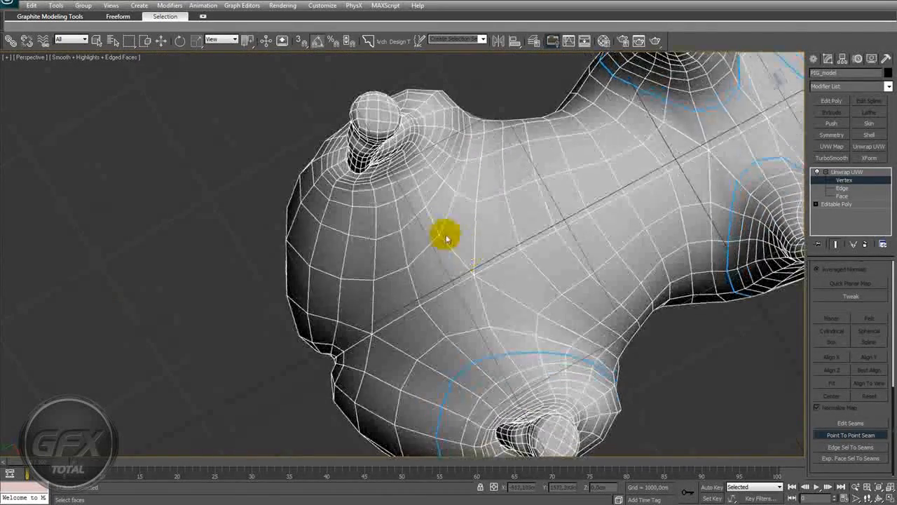
pyautogui.keyDown('alt'); pyautogui.moveTo(474, 142); pyautogui.dragTo(405, 276, button='middle'); pyautogui.keyUp('alt')
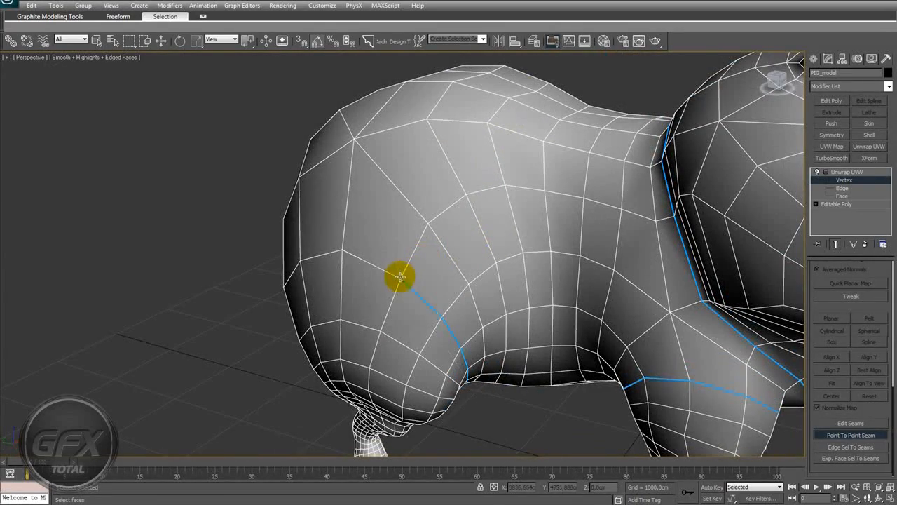
pyautogui.click(300, 261)
pyautogui.keyDown('alt'); pyautogui.moveTo(300, 261); pyautogui.dragTo(475, 300, button='middle'); pyautogui.keyUp('alt')
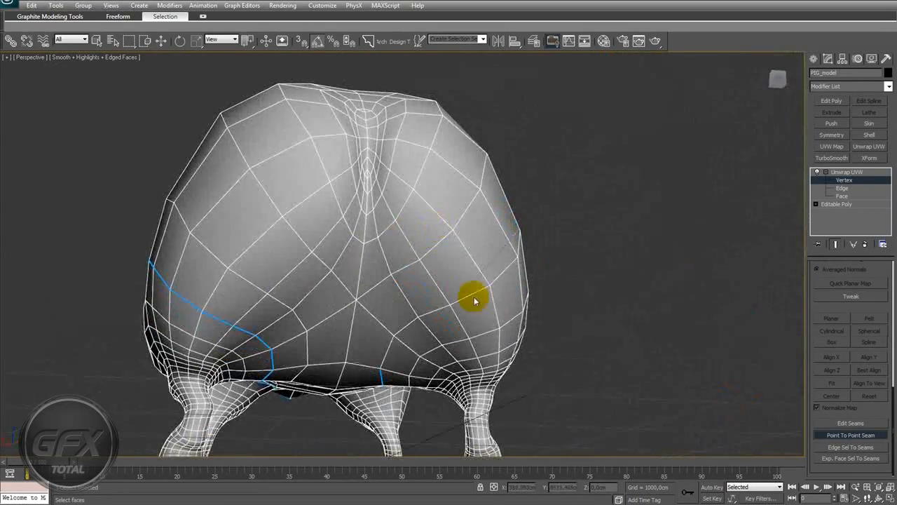
pyautogui.click(379, 367)
pyautogui.keyDown('alt'); pyautogui.moveTo(380, 366); pyautogui.dragTo(465, 160, button='middle'); pyautogui.keyUp('alt')
pyautogui.scroll(-5, 447, 259)
pyautogui.scroll(4, 481, 320)
pyautogui.keyDown('alt'); pyautogui.moveTo(461, 82); pyautogui.dragTo(525, 196, button='middle'); pyautogui.keyUp('alt')
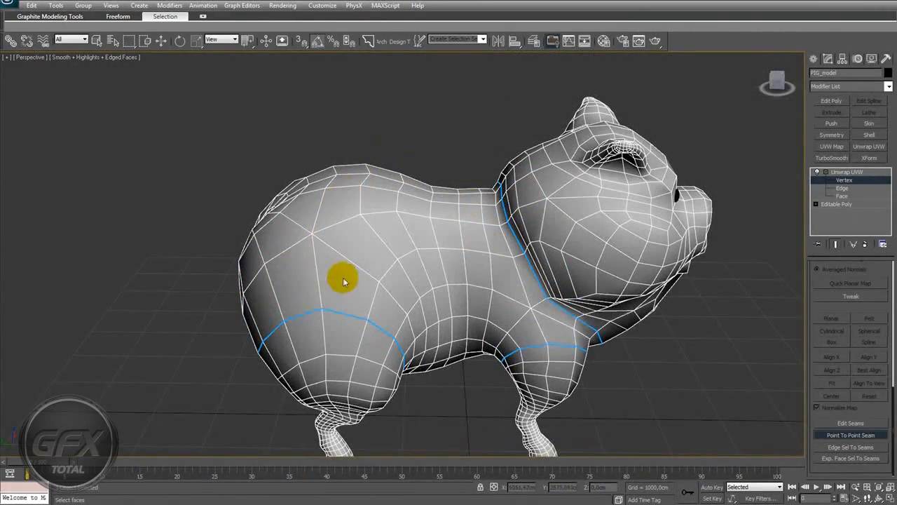
# Run a point-to-point seam from the tail area along the middle of the belly to the neck seam.
pyautogui.keyDown('alt'); pyautogui.moveTo(439, 255); pyautogui.dragTo(413, 202, button='middle'); pyautogui.keyUp('alt')
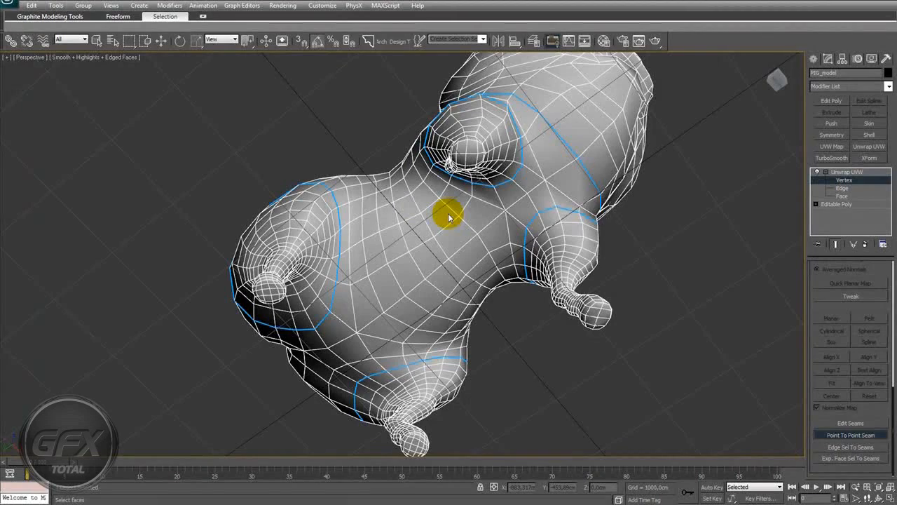
pyautogui.keyDown('alt'); pyautogui.moveTo(456, 217); pyautogui.dragTo(579, 145, button='middle'); pyautogui.keyUp('alt')
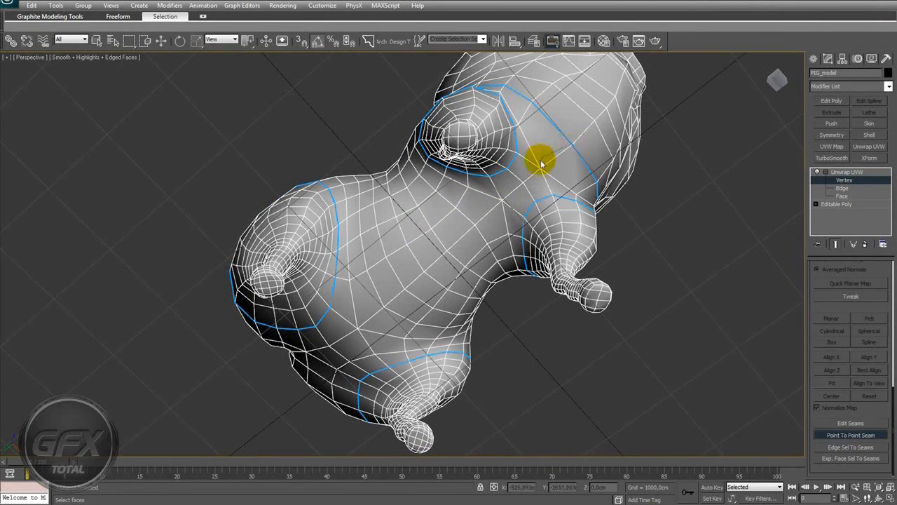
pyautogui.keyDown('alt'); pyautogui.moveTo(355, 328); pyautogui.dragTo(379, 273, button='middle'); pyautogui.keyUp('alt')
pyautogui.keyDown('alt'); pyautogui.moveTo(375, 212); pyautogui.dragTo(399, 287, button='middle'); pyautogui.keyUp('alt')
pyautogui.scroll(4, 401, 284)
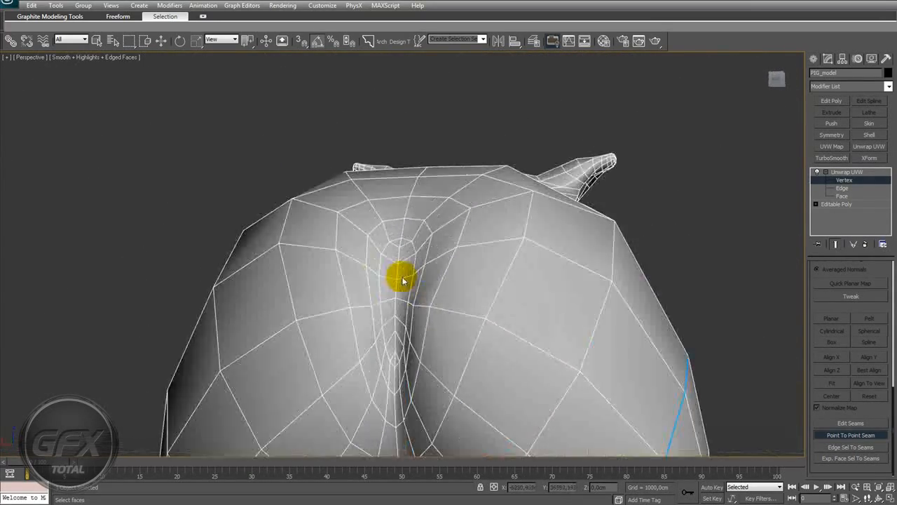
pyautogui.keyDown('alt'); pyautogui.moveTo(434, 259); pyautogui.dragTo(500, 208, button='middle'); pyautogui.keyUp('alt')
pyautogui.scroll(3, 502, 211)
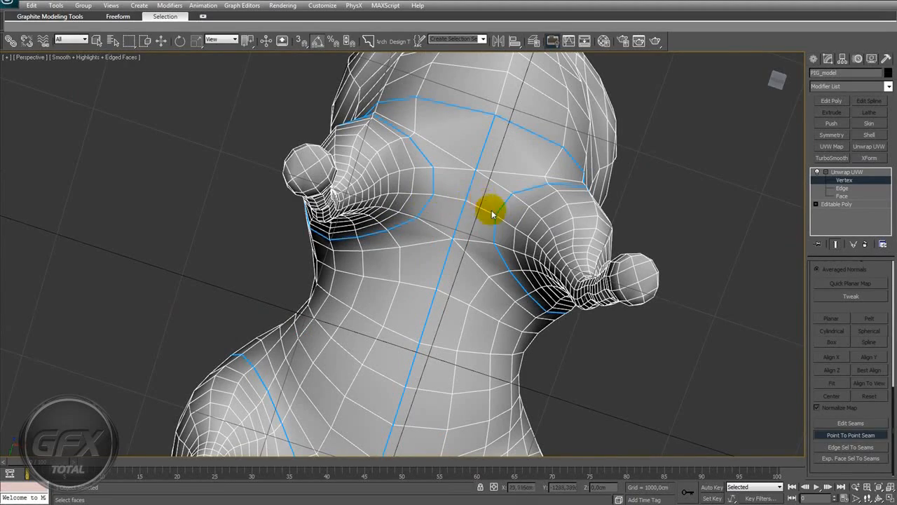
pyautogui.moveTo(474, 202); pyautogui.dragTo(482, 149, button='middle')
# Trace a point-to-point seam around the base of the pig's right ear.
pyautogui.scroll(-5, 439, 136)
pyautogui.moveTo(470, 194)
pyautogui.keyDown('alt'); pyautogui.mouseDown(button='middle')
pyautogui.moveTo(481, 281)
pyautogui.moveTo(486, 240)
pyautogui.moveTo(516, 256)
pyautogui.moveTo(473, 274)
pyautogui.moveTo(497, 287)
pyautogui.moveTo(445, 283)
pyautogui.moveTo(448, 260)
pyautogui.moveTo(472, 286)
pyautogui.moveTo(436, 260)
pyautogui.mouseUp(button='middle'); pyautogui.keyUp('alt')
pyautogui.scroll(3, 482, 297)
pyautogui.moveTo(437, 222)
pyautogui.keyDown('alt'); pyautogui.mouseDown(button='middle')
pyautogui.moveTo(472, 255)
pyautogui.moveTo(457, 277)
pyautogui.moveTo(493, 215)
pyautogui.moveTo(470, 217)
pyautogui.mouseUp(button='middle'); pyautogui.keyUp('alt')
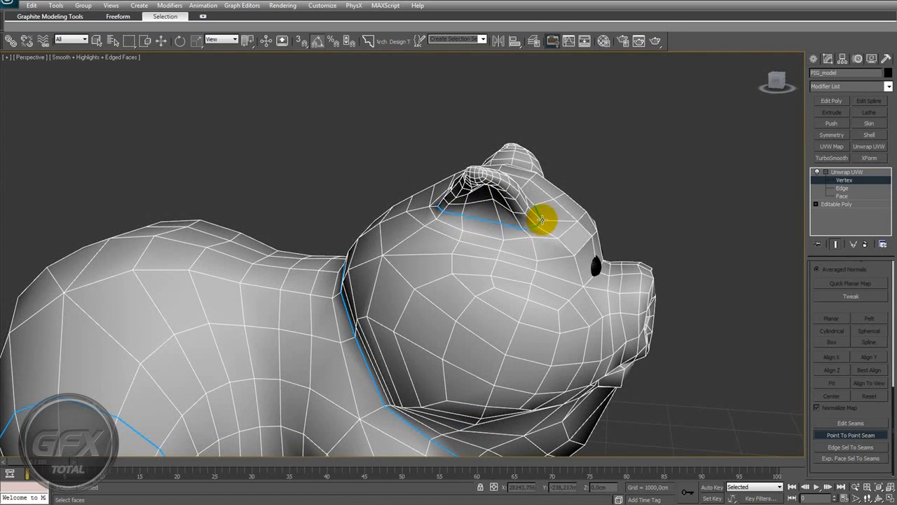
pyautogui.keyDown('alt'); pyautogui.moveTo(542, 220); pyautogui.dragTo(496, 221, button='middle'); pyautogui.keyUp('alt')
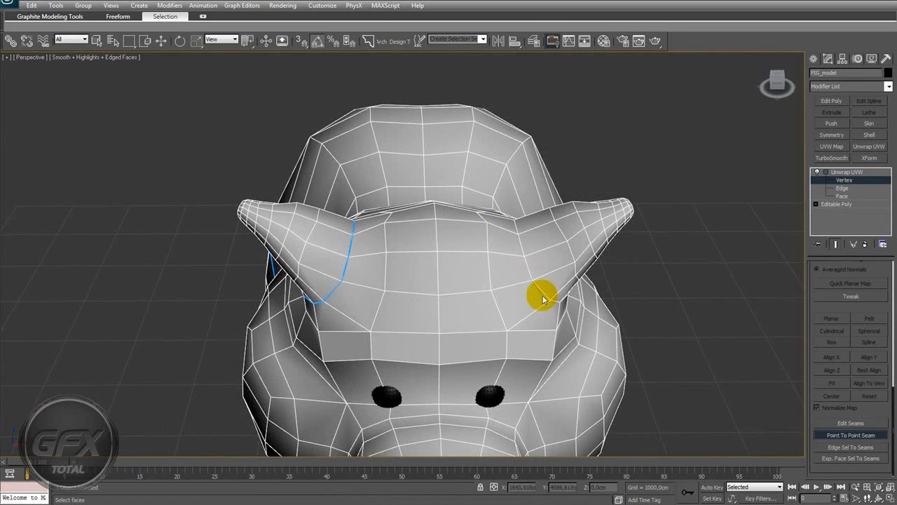
# Trace a matching seam around the base of the left ear and end Point To Point Seam.
pyautogui.keyDown('alt'); pyautogui.moveTo(550, 300); pyautogui.dragTo(272, 202, button='middle'); pyautogui.keyUp('alt')
pyautogui.click(284, 209)
pyautogui.moveTo(388, 177)
pyautogui.keyDown('alt'); pyautogui.mouseDown(button='middle')
pyautogui.moveTo(285, 213)
pyautogui.moveTo(267, 164)
pyautogui.moveTo(250, 232)
pyautogui.moveTo(207, 253)
pyautogui.moveTo(356, 208)
pyautogui.moveTo(278, 234)
pyautogui.moveTo(445, 262)
pyautogui.moveTo(441, 330)
pyautogui.moveTo(541, 234)
pyautogui.moveTo(490, 260)
pyautogui.moveTo(506, 223)
pyautogui.moveTo(516, 256)
pyautogui.moveTo(504, 215)
pyautogui.moveTo(481, 184)
pyautogui.moveTo(506, 242)
pyautogui.moveTo(511, 197)
pyautogui.moveTo(488, 208)
pyautogui.moveTo(522, 248)
pyautogui.moveTo(545, 234)
pyautogui.moveTo(467, 178)
pyautogui.moveTo(457, 225)
pyautogui.moveTo(523, 232)
pyautogui.moveTo(523, 258)
pyautogui.mouseUp(button='middle'); pyautogui.keyUp('alt')
pyautogui.scroll(-4, 523, 232)
pyautogui.rightClick(559, 245)
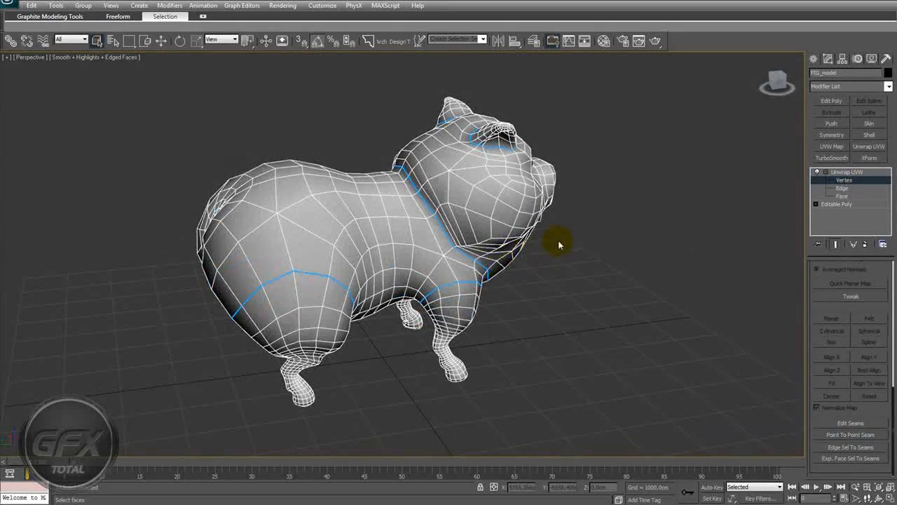
# Switch the Unwrap UVW modifier to face level and select a single face on the side of the pig's torso.
pyautogui.hotkey('shift', 'z')
pyautogui.moveTo(514, 312); pyautogui.dragTo(579, 260, button='middle')
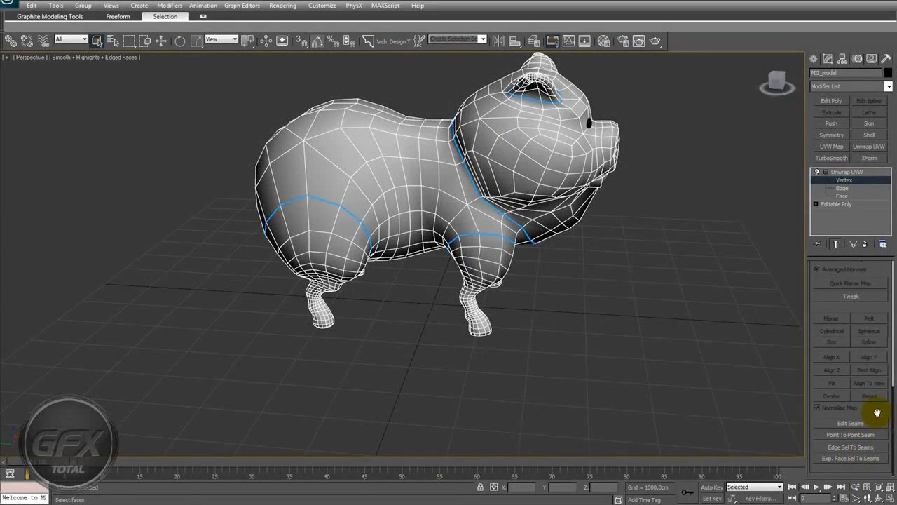
pyautogui.keyDown('alt'); pyautogui.moveTo(553, 397); pyautogui.dragTo(617, 280, button='middle'); pyautogui.keyUp('alt')
pyautogui.keyDown('alt'); pyautogui.moveTo(629, 387); pyautogui.dragTo(652, 336, button='middle'); pyautogui.keyUp('alt')
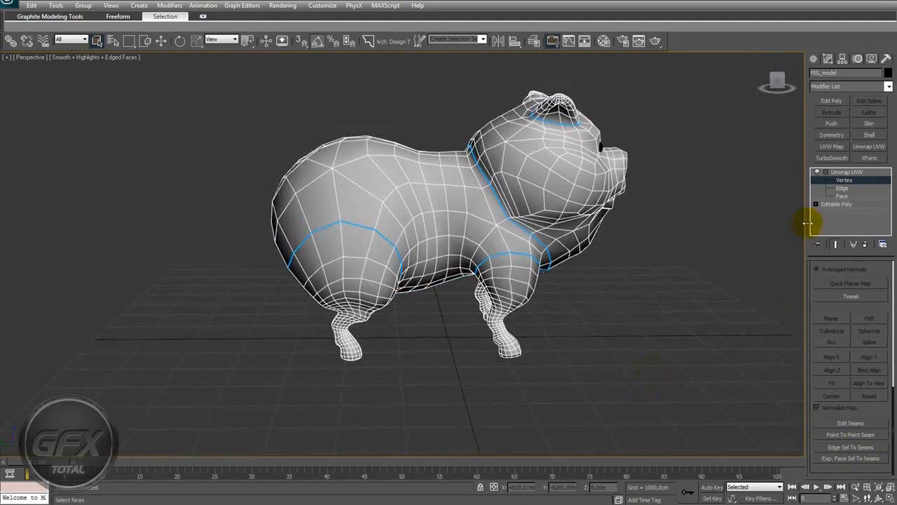
pyautogui.click(844, 197)
pyautogui.keyDown('alt'); pyautogui.moveTo(525, 241); pyautogui.dragTo(418, 194, button='middle'); pyautogui.keyUp('alt')
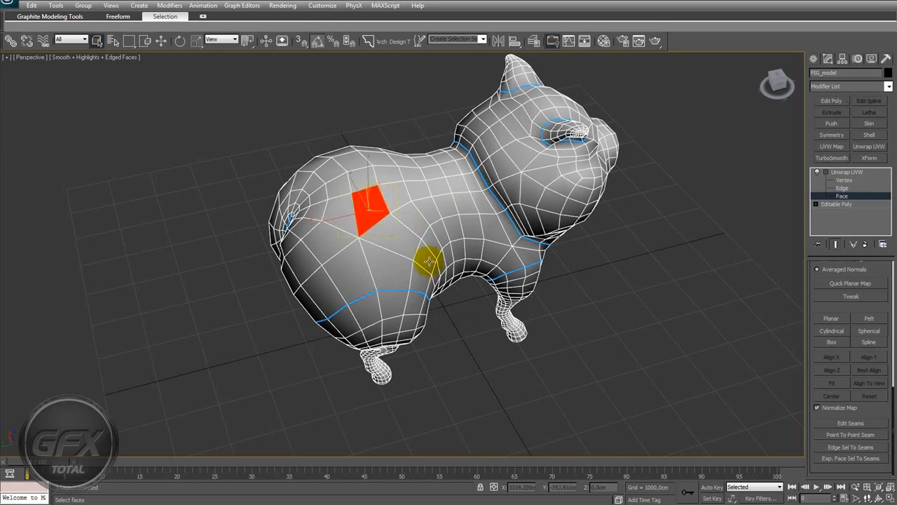
pyautogui.click(351, 263)
pyautogui.click(413, 214)
pyautogui.keyDown('alt'); pyautogui.moveTo(509, 295); pyautogui.dragTo(441, 260, button='middle'); pyautogui.keyUp('alt')
pyautogui.scroll(6, 449, 302)
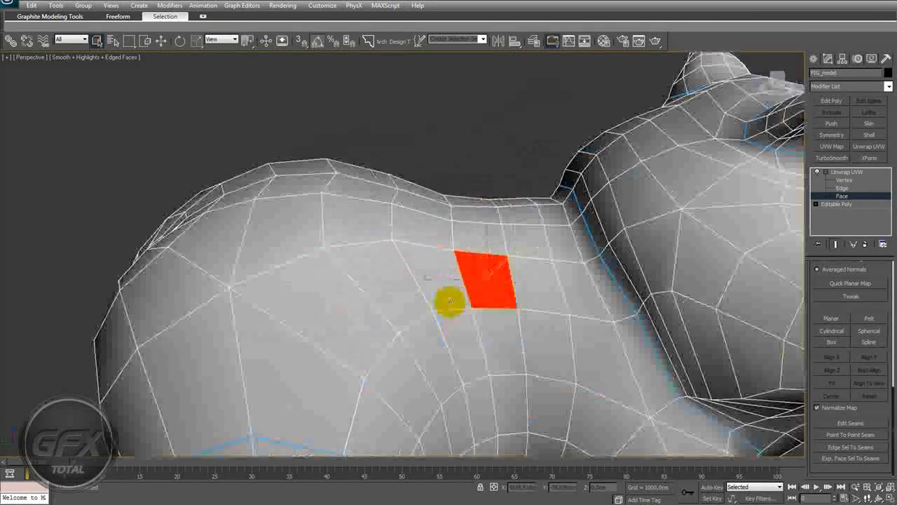
pyautogui.scroll(-6, 449, 302)
pyautogui.keyDown('alt'); pyautogui.moveTo(485, 320); pyautogui.dragTo(547, 323, button='middle'); pyautogui.keyUp('alt')
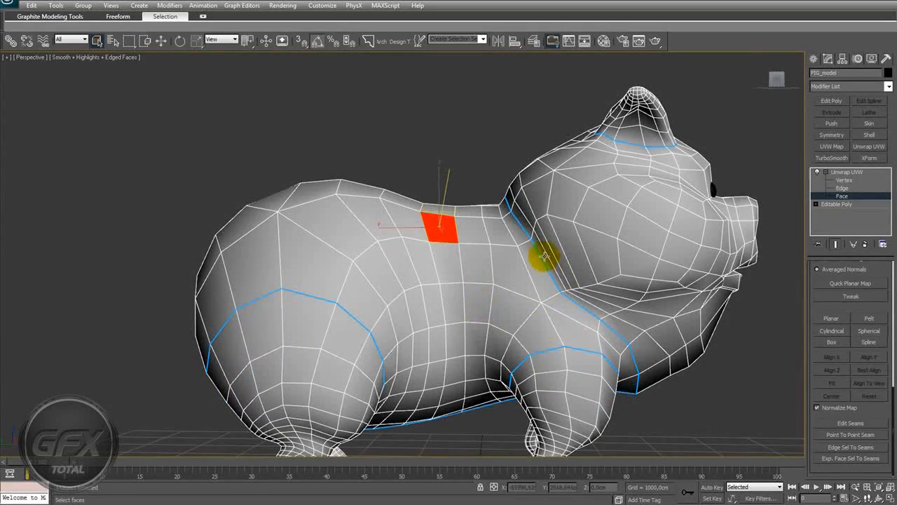
pyautogui.keyDown('alt'); pyautogui.moveTo(454, 347); pyautogui.dragTo(451, 314, button='middle'); pyautogui.keyUp('alt')
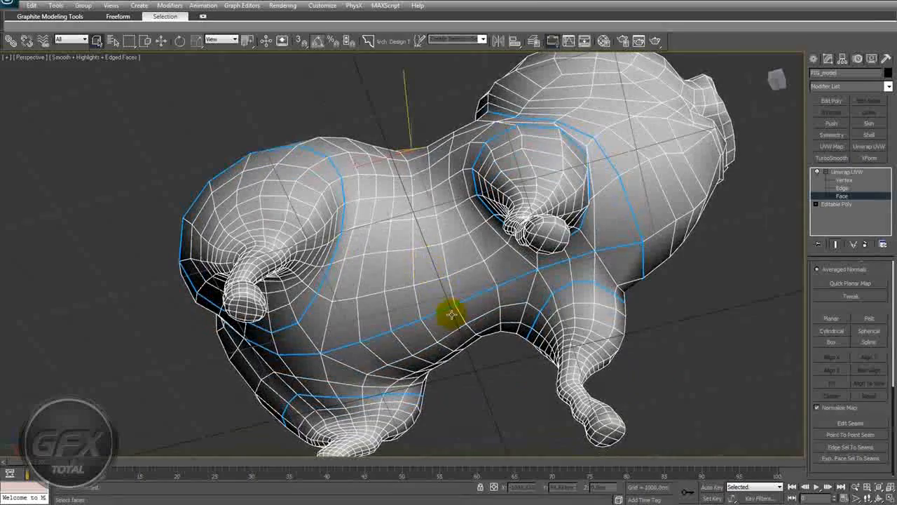
pyautogui.keyDown('alt'); pyautogui.moveTo(476, 205); pyautogui.dragTo(421, 184, button='middle'); pyautogui.keyUp('alt')
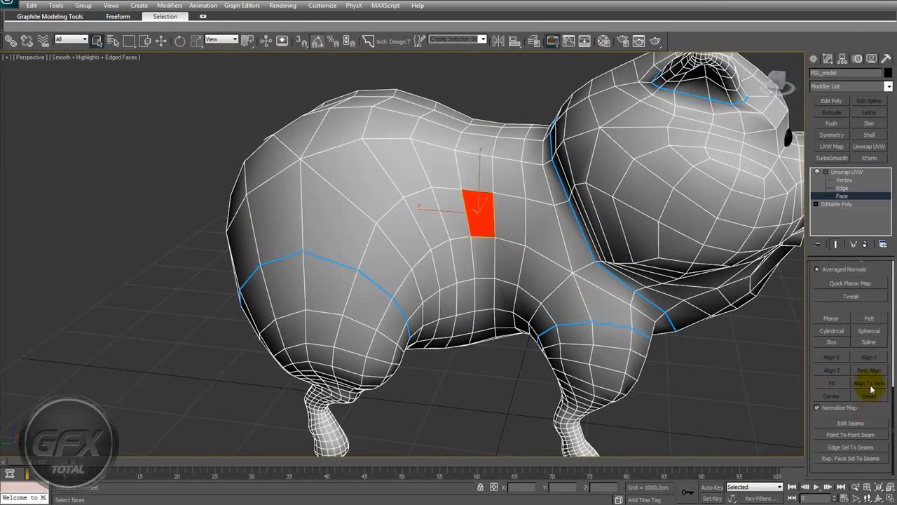
# Expand the face selection to the seams so it covers the pig's entire torso.
pyautogui.click(853, 460)
pyautogui.scroll(3, 638, 328)
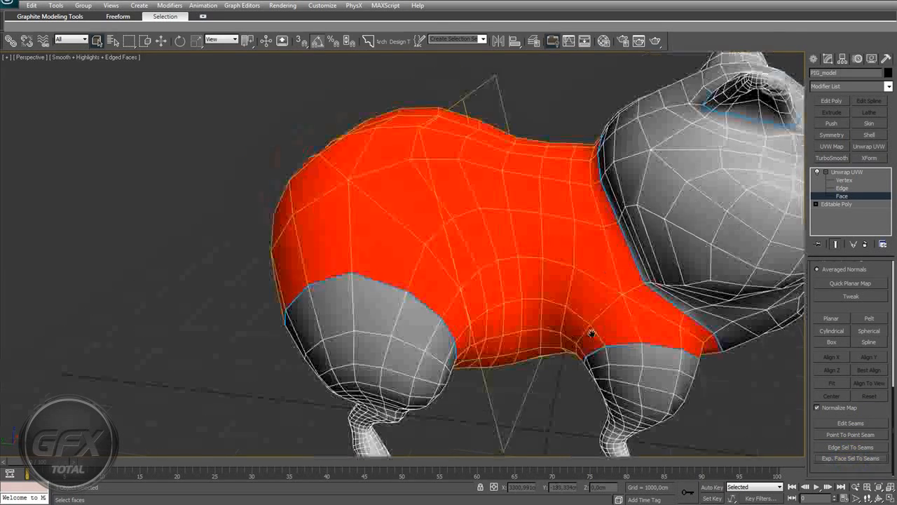
pyautogui.keyDown('alt'); pyautogui.moveTo(638, 328); pyautogui.dragTo(562, 289, button='middle'); pyautogui.keyUp('alt')
pyautogui.scroll(-4, 403, 257)
pyautogui.scroll(2, 582, 306)
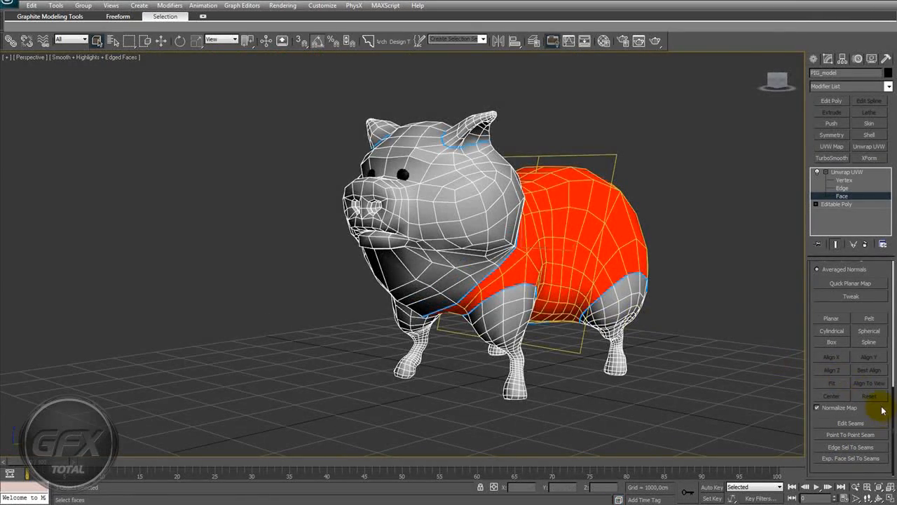
pyautogui.moveTo(884, 306); pyautogui.dragTo(881, 320)
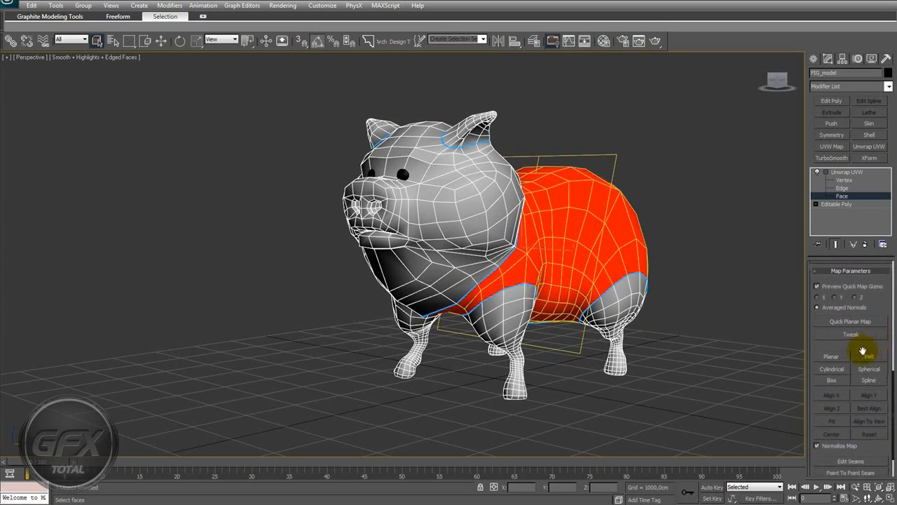
pyautogui.moveTo(864, 341); pyautogui.dragTo(862, 318)
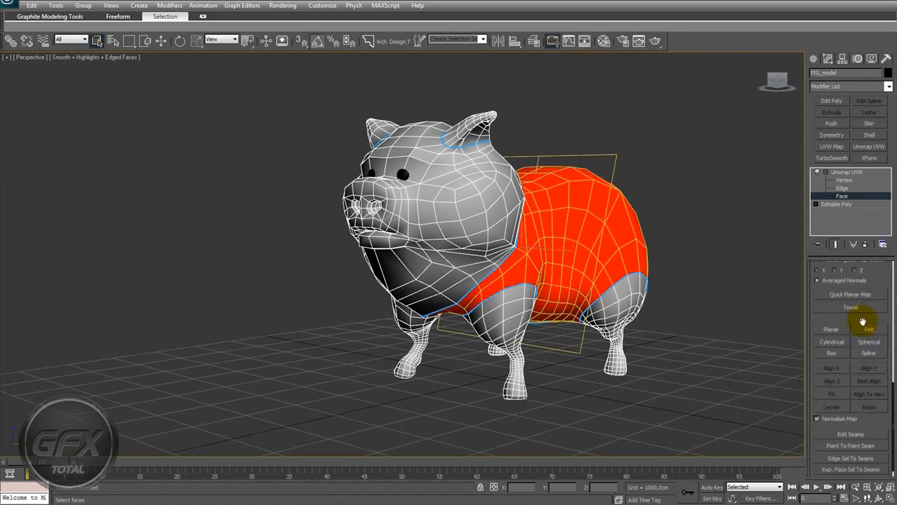
# Start Pelt mapping for the selected torso faces and scale the stretcher circle up well beyond the UV points.
pyautogui.click(869, 330)
pyautogui.moveTo(444, 117); pyautogui.dragTo(738, 120)
pyautogui.scroll(-4, 405, 154)
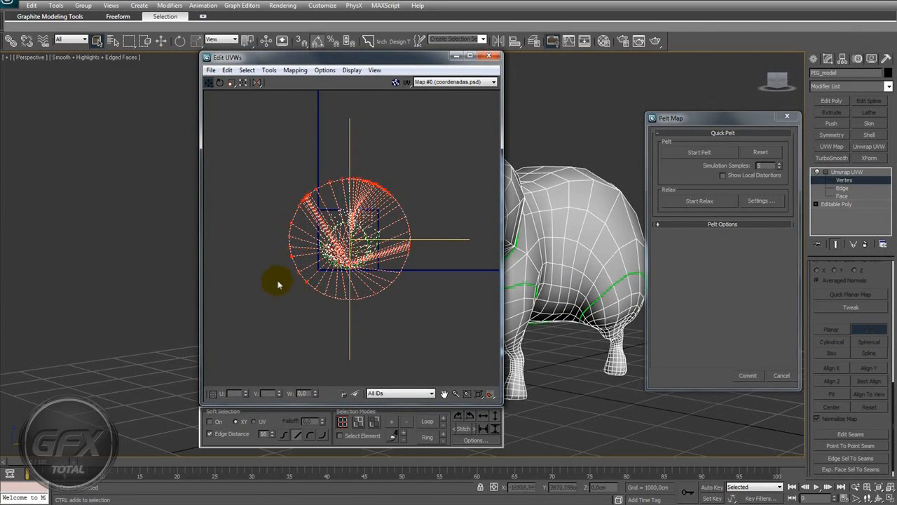
pyautogui.moveTo(424, 319); pyautogui.dragTo(387, 243)
pyautogui.moveTo(461, 312); pyautogui.dragTo(396, 181)
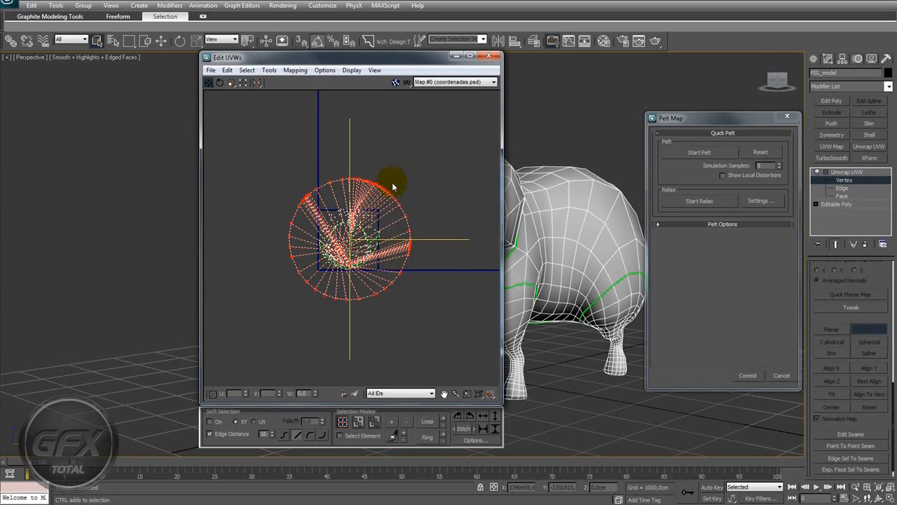
pyautogui.click(235, 84)
pyautogui.moveTo(371, 181); pyautogui.dragTo(414, 132)
pyautogui.click(210, 84)
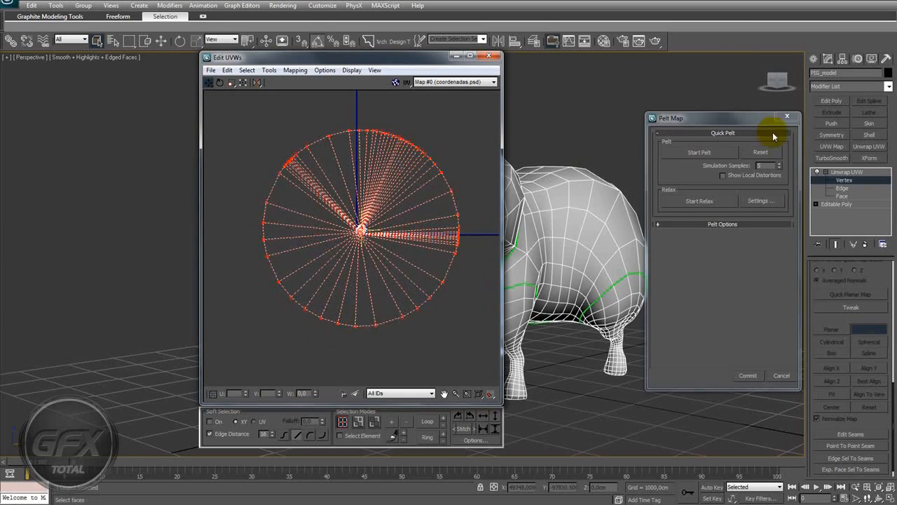
# Run the pelt simulation until the torso UVs spread out, stop it, and switch the UV editor to face selection.
pyautogui.moveTo(701, 121); pyautogui.dragTo(557, 85)
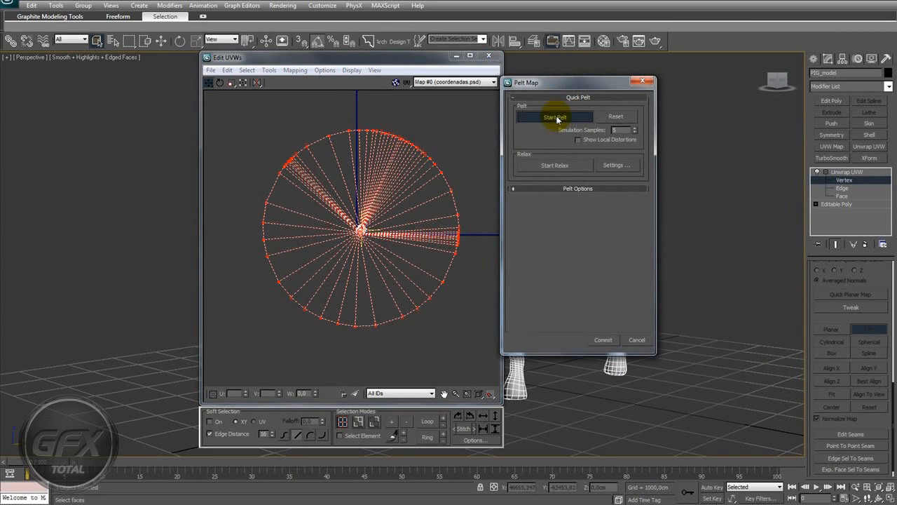
pyautogui.click(555, 117)
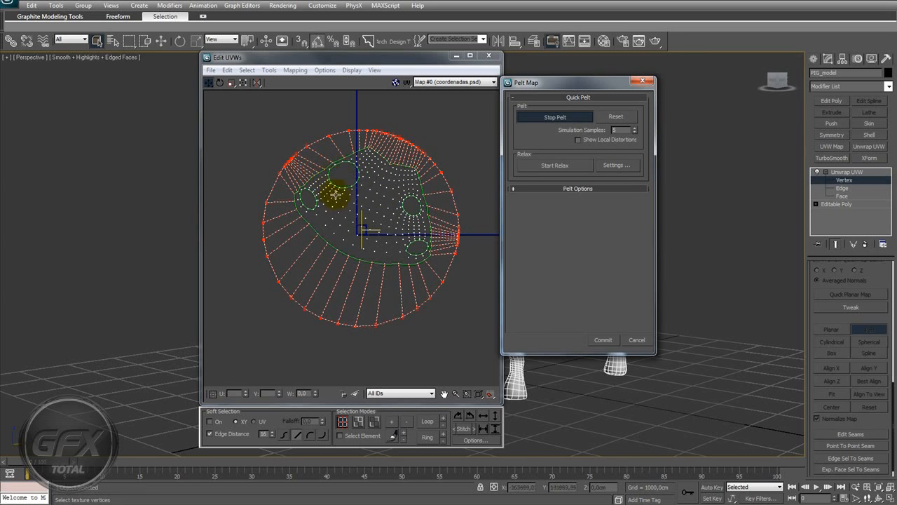
pyautogui.click(558, 118)
pyautogui.scroll(4, 453, 147)
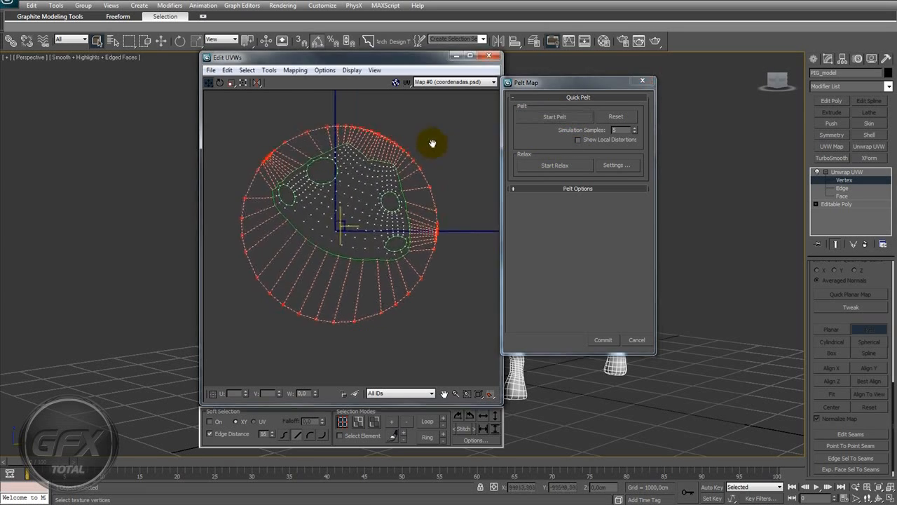
pyautogui.scroll(-4, 456, 168)
pyautogui.click(375, 421)
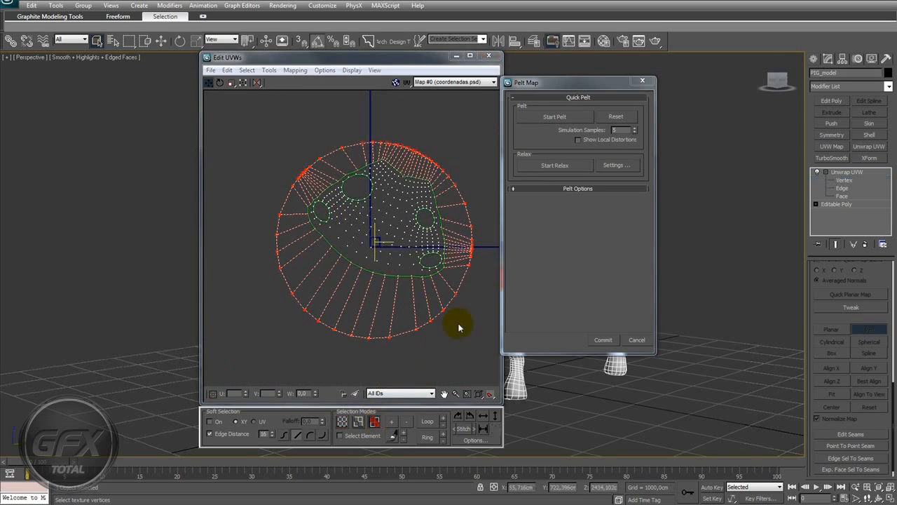
pyautogui.scroll(4, 421, 177)
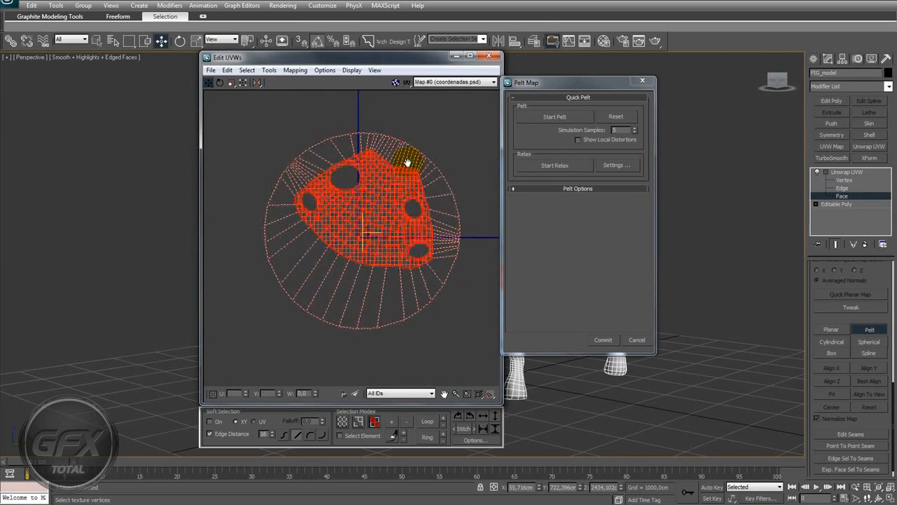
# Try a Relax pass on the torso pelt and undo it.
pyautogui.click(557, 166)
pyautogui.click(555, 166)
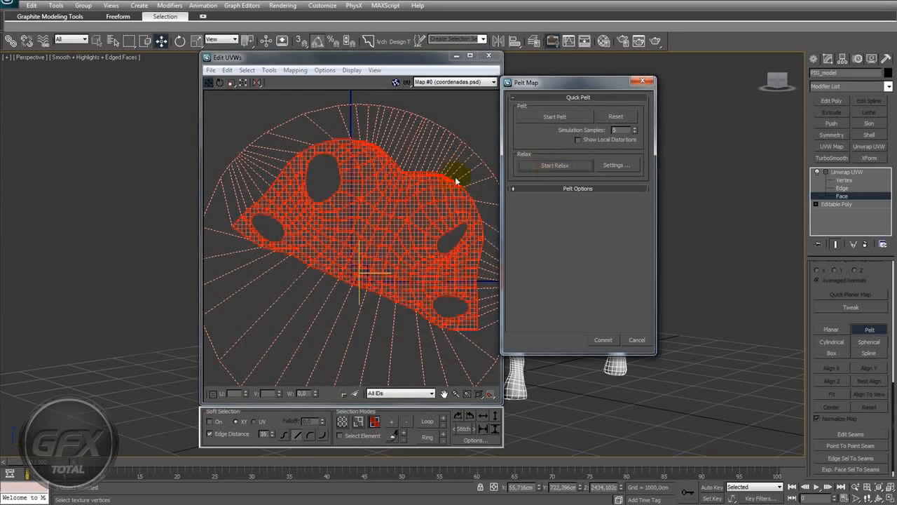
pyautogui.moveTo(353, 190); pyautogui.dragTo(319, 171, button='middle')
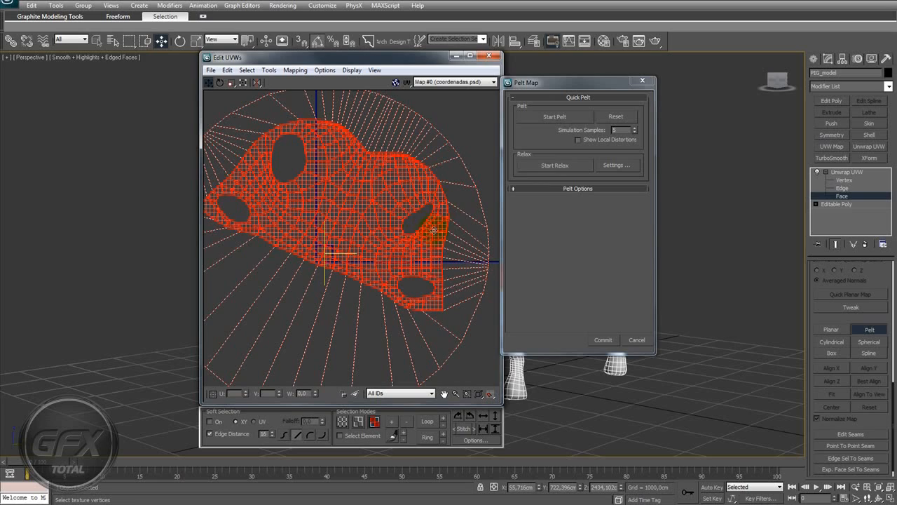
pyautogui.hotkey('ctrl', 'z')
pyautogui.moveTo(467, 227); pyautogui.dragTo(477, 221, button='middle')
# Relax the torso pelt in short passes and commit the pelt map.
pyautogui.click(555, 166)
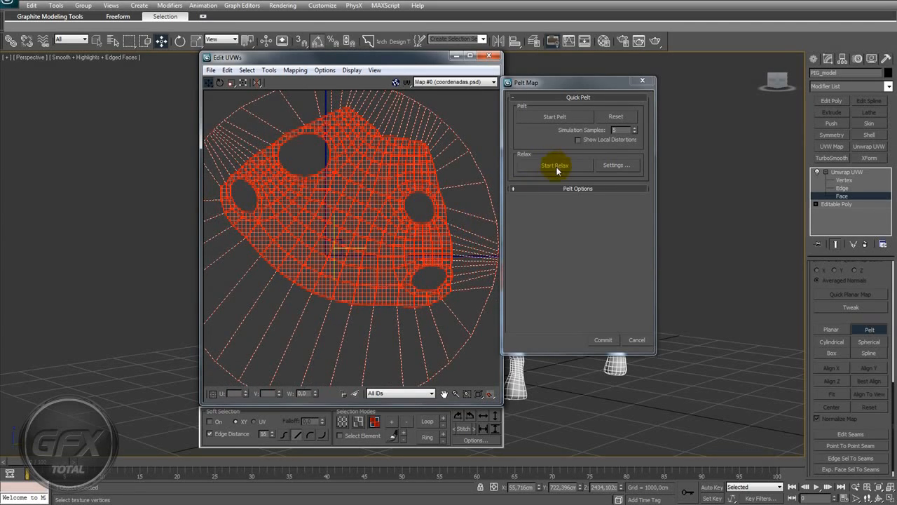
pyautogui.moveTo(329, 214); pyautogui.dragTo(353, 243, button='middle')
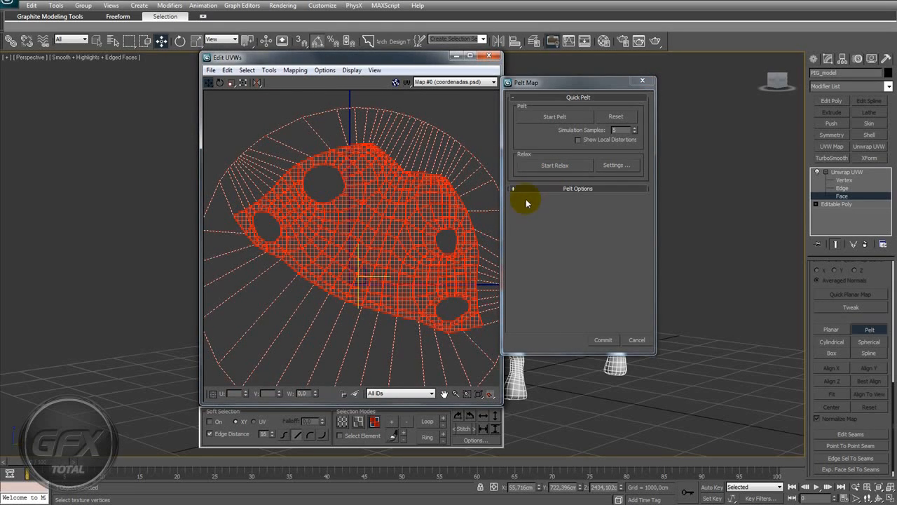
pyautogui.click(555, 167)
pyautogui.click(556, 166)
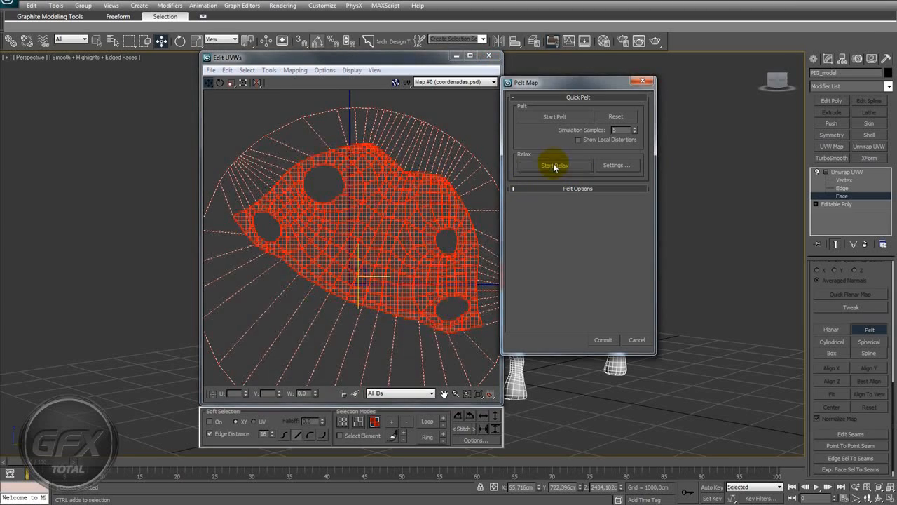
pyautogui.moveTo(426, 211); pyautogui.dragTo(423, 208, button='middle')
pyautogui.click(606, 340)
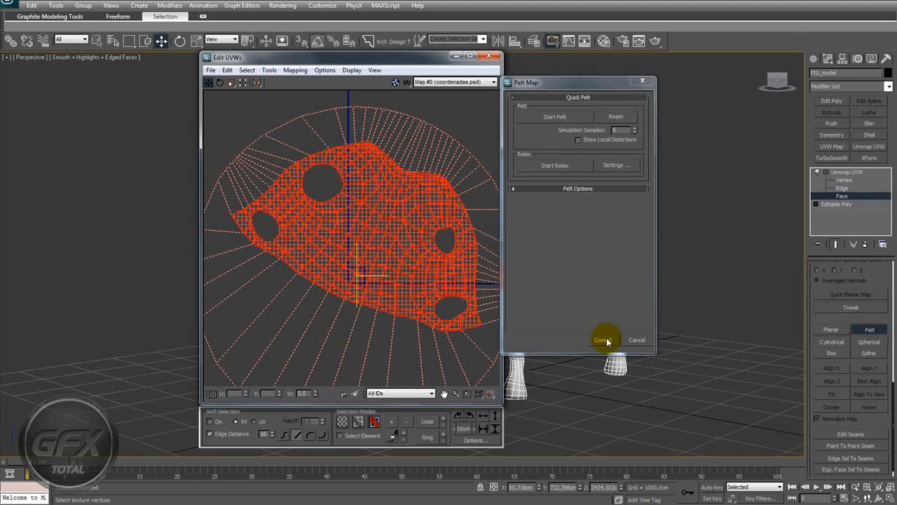
# Shrink the torso's UV shell and place it just above the small texture square, then close the UV editor.
pyautogui.moveTo(383, 240); pyautogui.dragTo(395, 204)
pyautogui.moveTo(578, 240); pyautogui.dragTo(698, 222, button='middle')
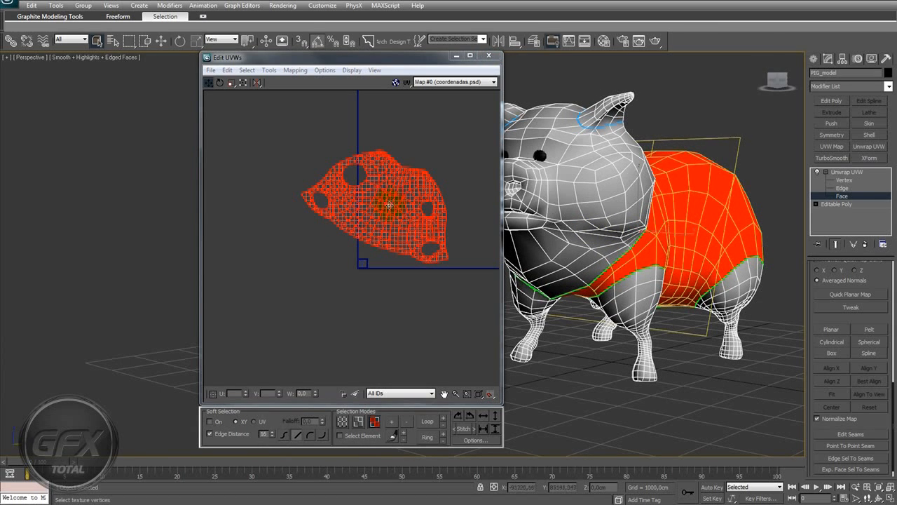
pyautogui.click(232, 83)
pyautogui.moveTo(398, 187); pyautogui.dragTo(419, 459)
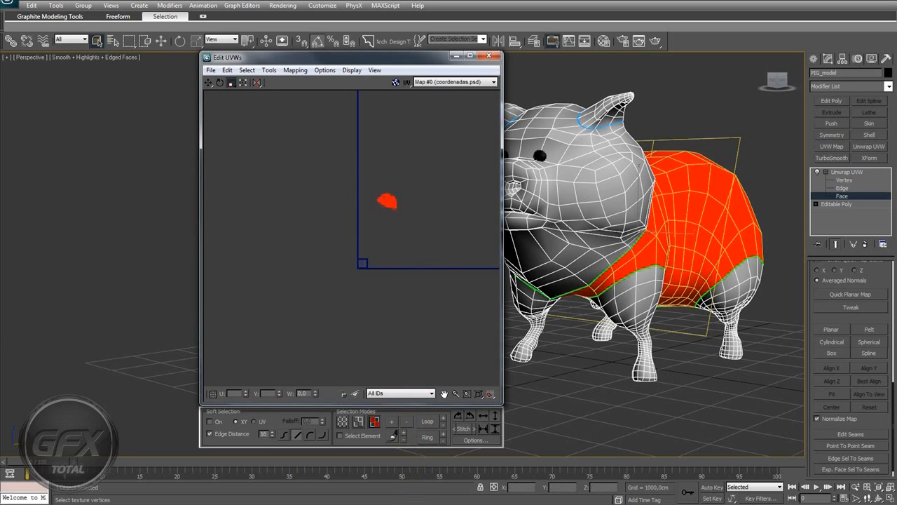
pyautogui.click(209, 83)
pyautogui.moveTo(386, 203); pyautogui.dragTo(367, 240)
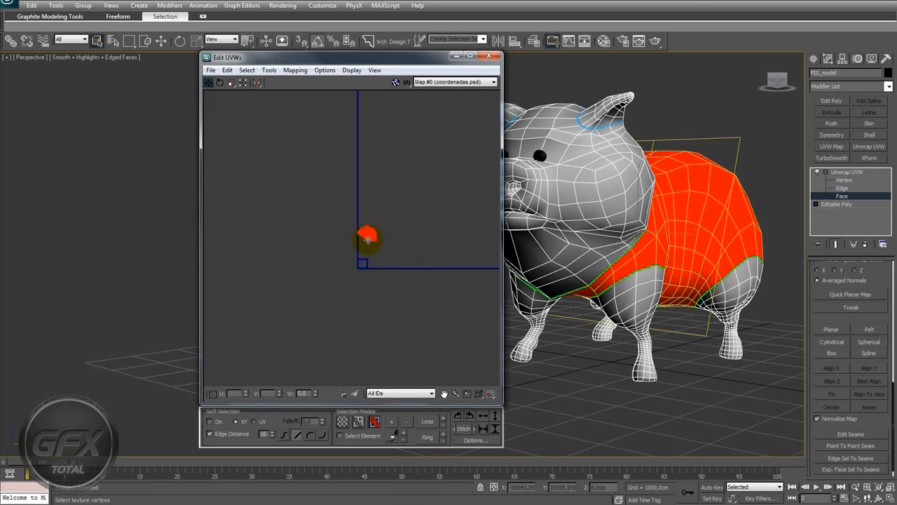
pyautogui.moveTo(635, 292); pyautogui.dragTo(632, 245, button='middle')
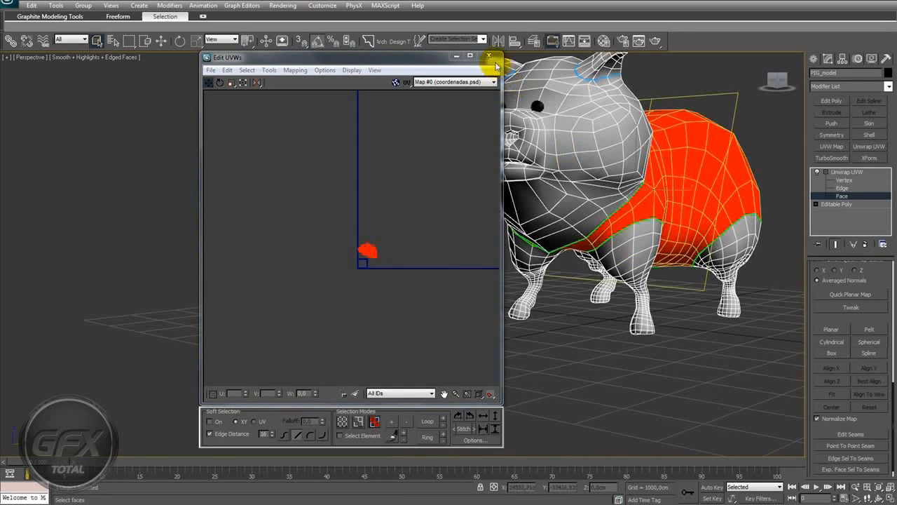
pyautogui.scroll(8, 591, 287)
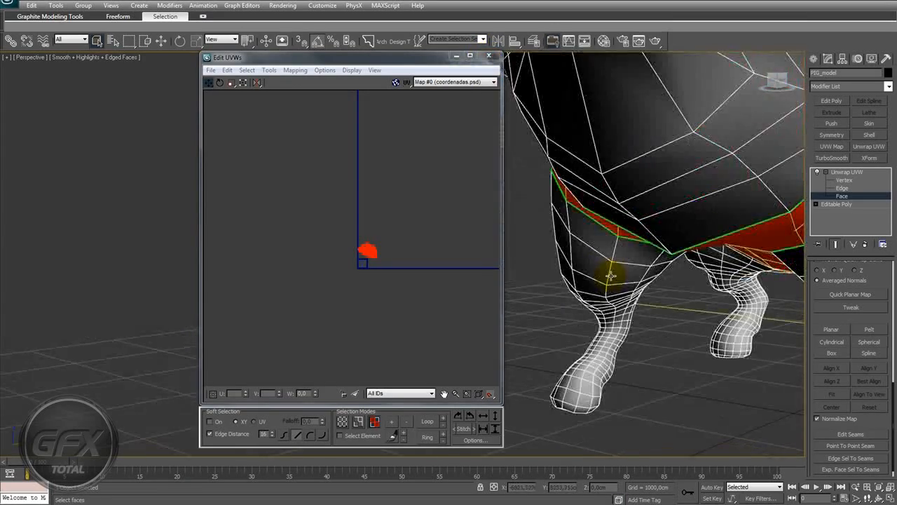
pyautogui.click(489, 55)
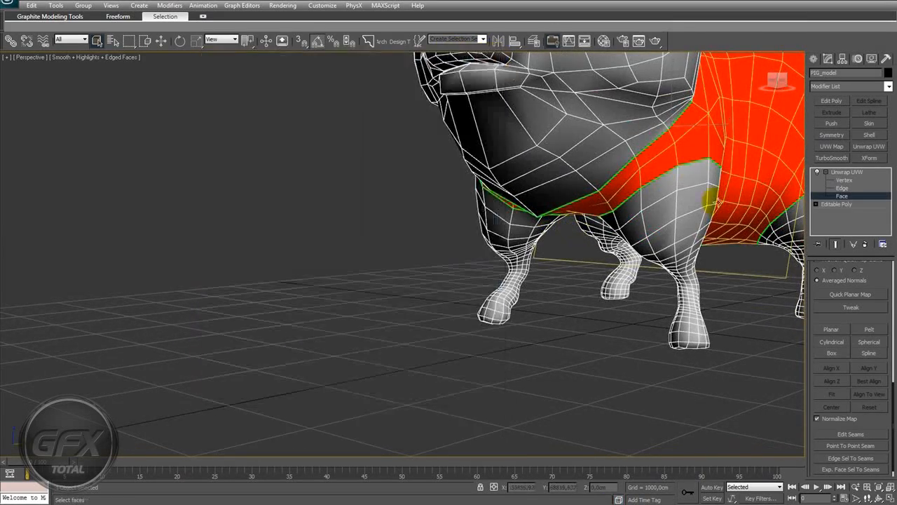
# Select a face on the pig's nearer front leg and expand the face selection to the seams.
pyautogui.moveTo(700, 204); pyautogui.dragTo(418, 244, button='middle')
pyautogui.scroll(-5, 417, 244)
pyautogui.keyDown('alt'); pyautogui.moveTo(545, 280); pyautogui.dragTo(550, 310, button='middle'); pyautogui.keyUp('alt')
pyautogui.scroll(3, 532, 287)
pyautogui.click(417, 251)
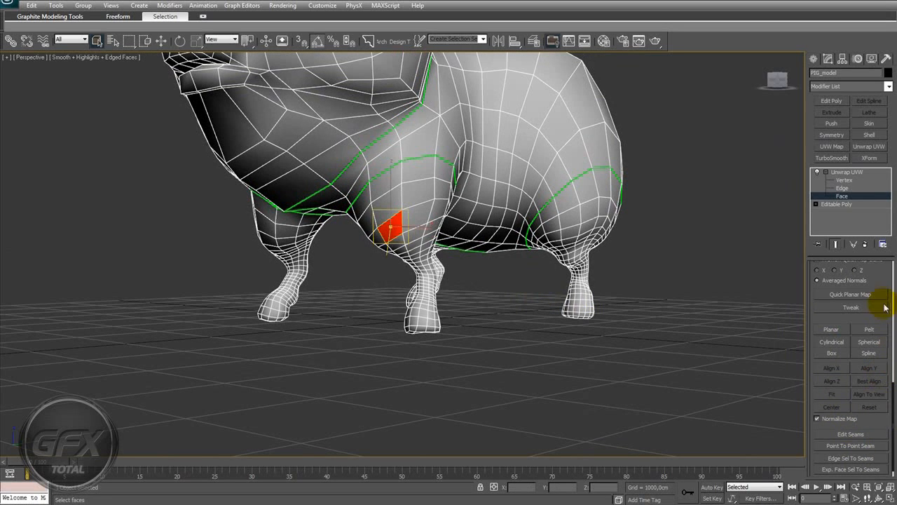
pyautogui.scroll(-1, 879, 319)
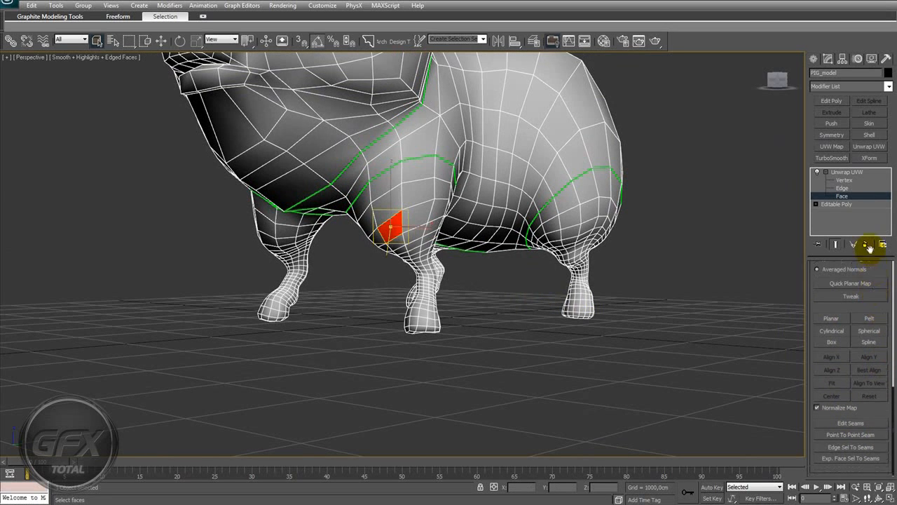
pyautogui.click(852, 462)
pyautogui.keyDown('alt'); pyautogui.moveTo(579, 359); pyautogui.dragTo(547, 275, button='middle'); pyautogui.keyUp('alt')
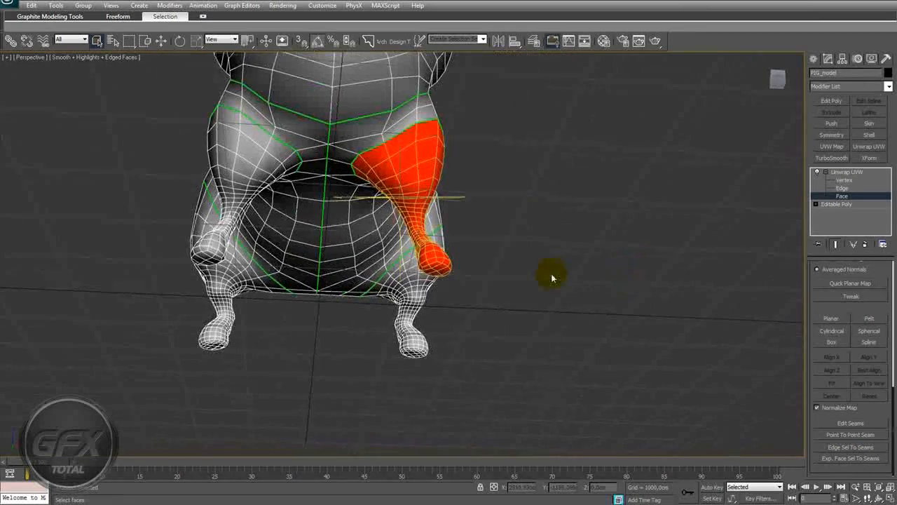
# Start Pelt mapping for the front leg and scale its stretcher circle up around the UV points.
pyautogui.click(871, 320)
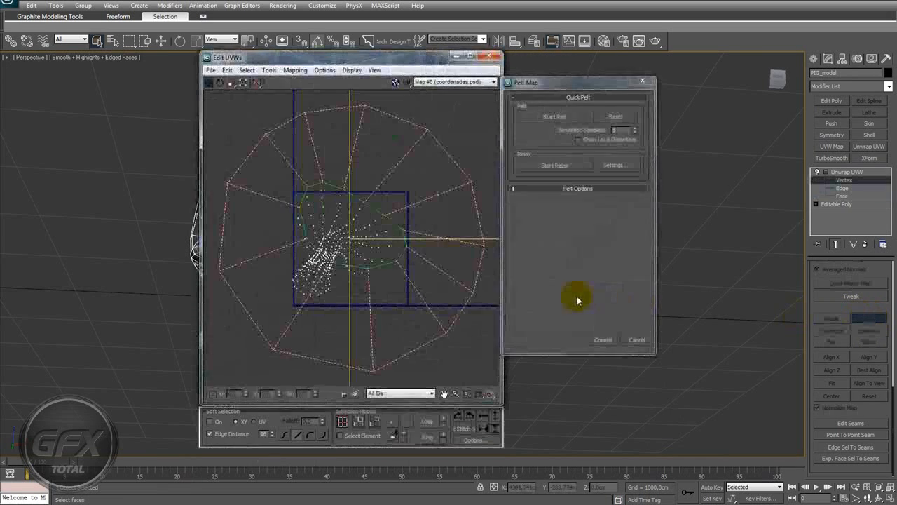
pyautogui.scroll(-3, 356, 242)
pyautogui.moveTo(403, 190); pyautogui.dragTo(421, 311)
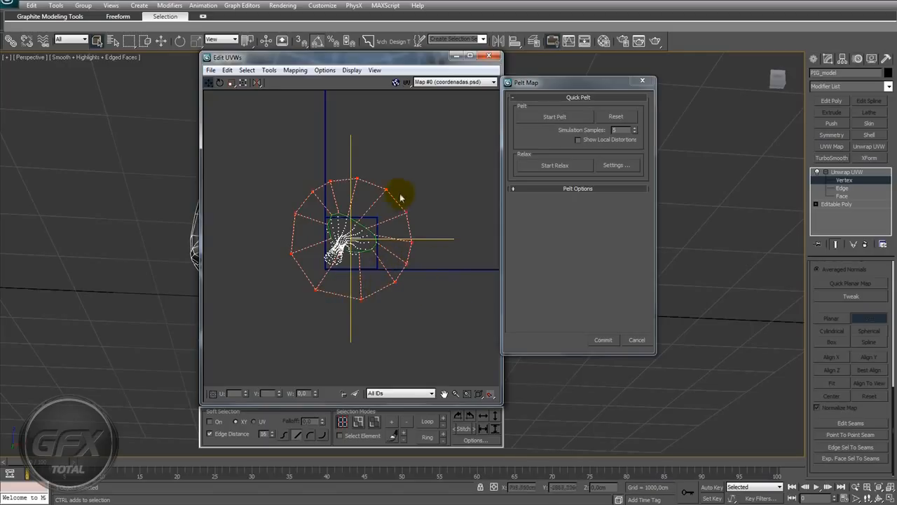
pyautogui.scroll(-3, 391, 187)
pyautogui.click(231, 83)
pyautogui.moveTo(376, 236); pyautogui.dragTo(393, 112)
# Run and stop the pelt simulation on the front leg, and commit the pelt map.
pyautogui.click(554, 118)
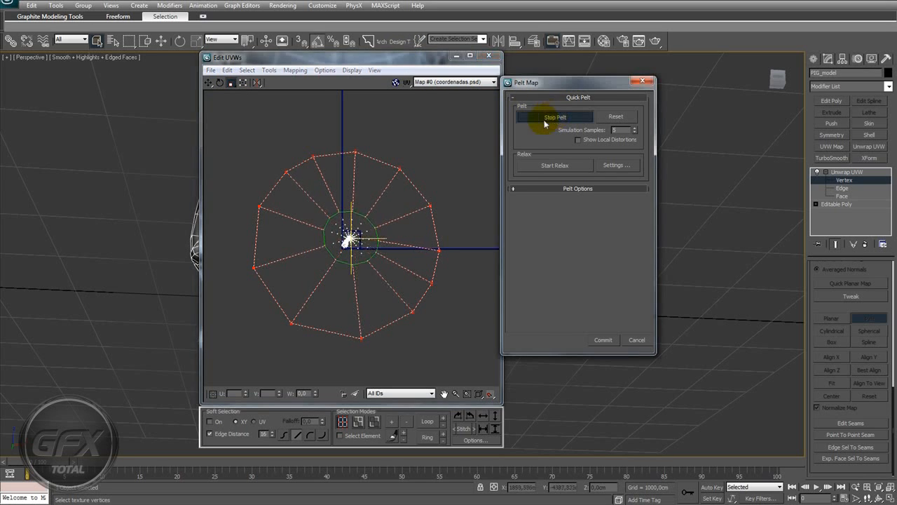
pyautogui.click(566, 117)
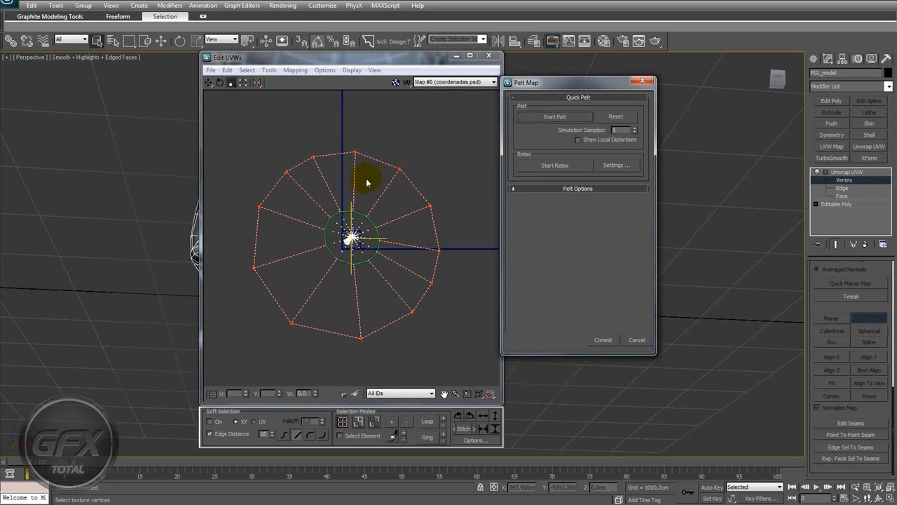
pyautogui.scroll(2, 396, 197)
pyautogui.click(609, 338)
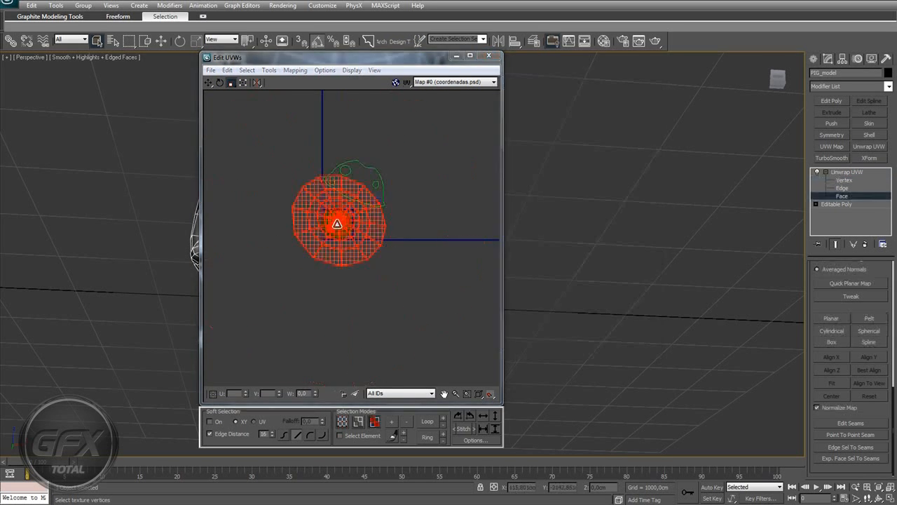
# Turn on Select Element in the UV editor and select the front leg's entire UV shell.
pyautogui.scroll(3, 384, 233)
pyautogui.scroll(2, 429, 241)
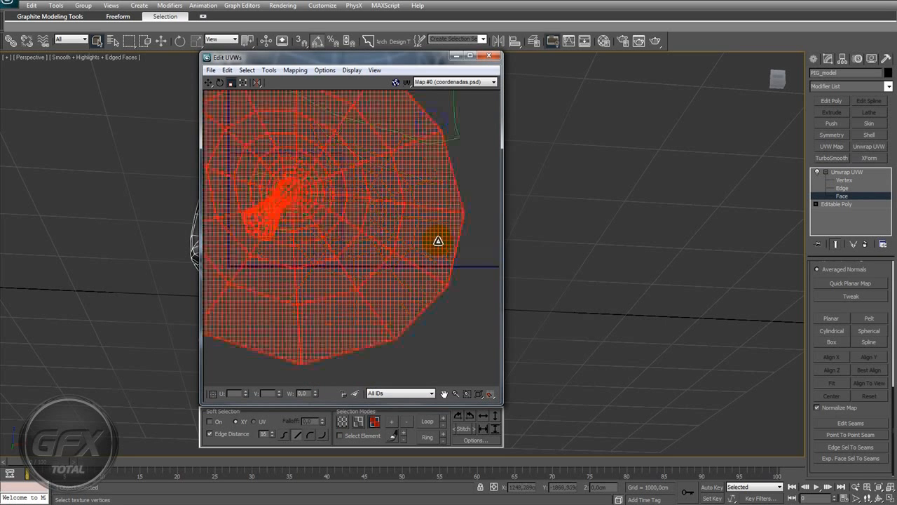
pyautogui.click(484, 242)
pyautogui.scroll(-2, 330, 231)
pyautogui.click(375, 260)
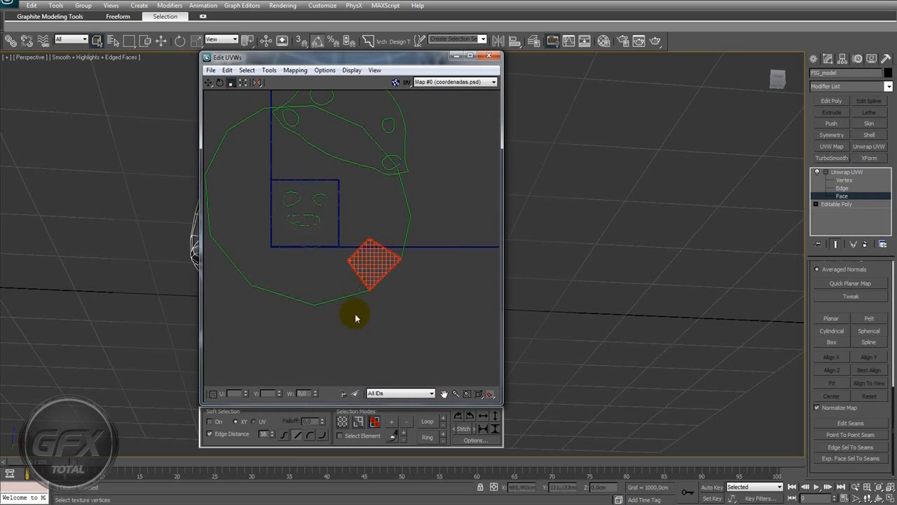
pyautogui.click(356, 438)
pyautogui.click(303, 286)
pyautogui.moveTo(303, 283); pyautogui.dragTo(349, 332, button='middle')
pyautogui.scroll(4, 358, 258)
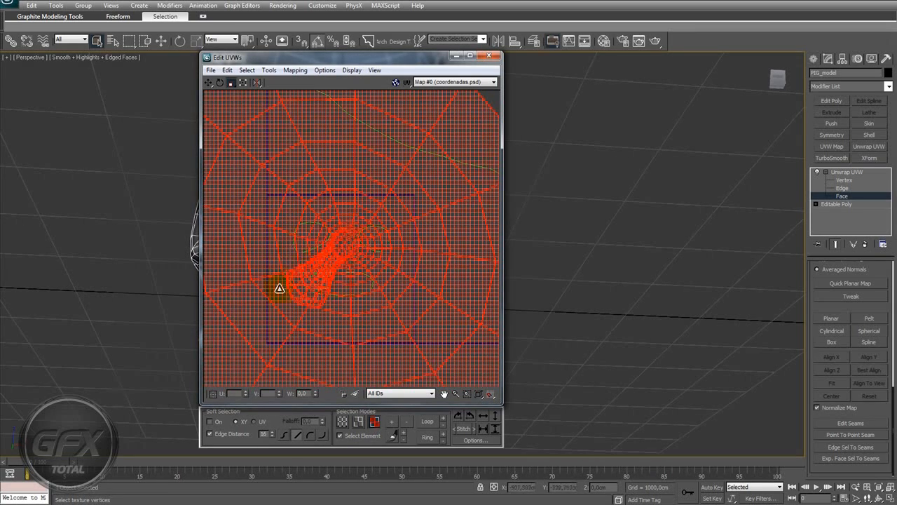
pyautogui.scroll(-3, 331, 279)
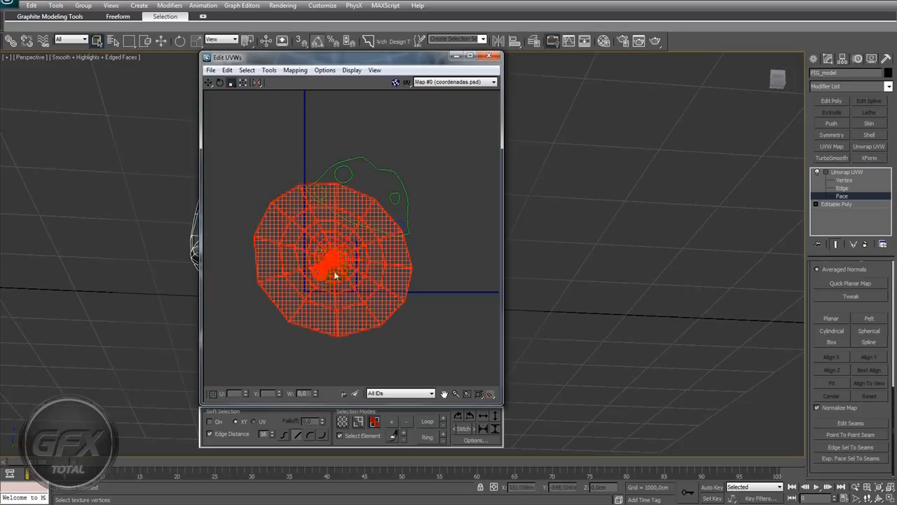
# Scale the front leg's UV shell down until it fits within the texture square.
pyautogui.moveTo(324, 276); pyautogui.dragTo(336, 251, button='middle')
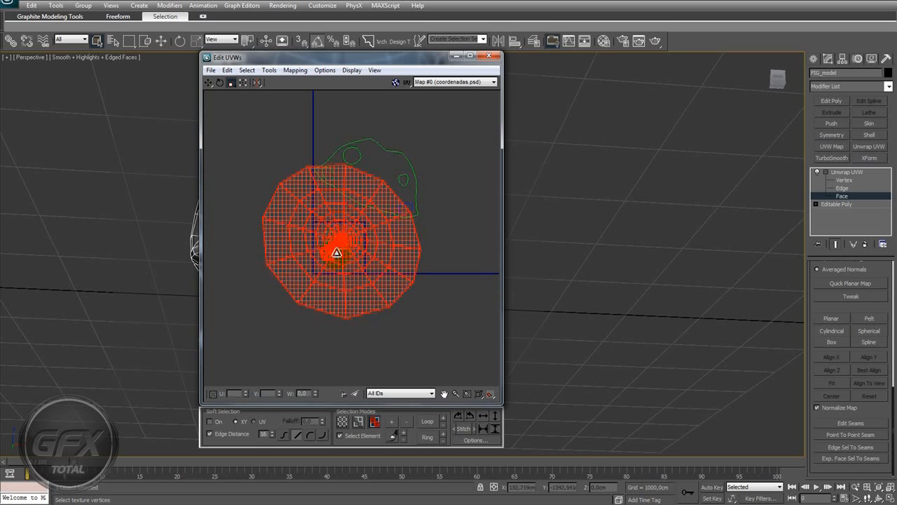
pyautogui.moveTo(338, 250); pyautogui.dragTo(360, 407)
pyautogui.scroll(2, 350, 298)
pyautogui.moveTo(348, 243); pyautogui.dragTo(360, 302, button='middle')
pyautogui.moveTo(333, 200); pyautogui.dragTo(331, 185)
pyautogui.moveTo(356, 190); pyautogui.dragTo(372, 244, button='middle')
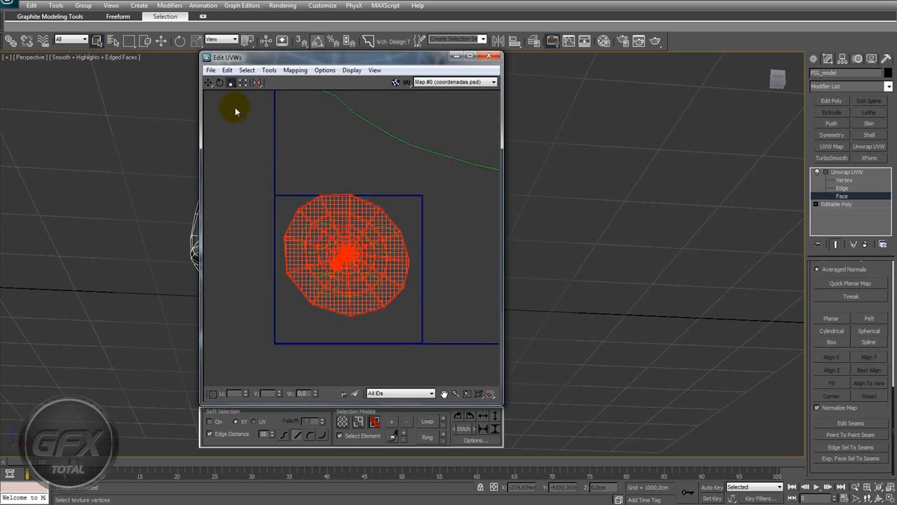
# Move the front leg's UV shell outside the texture square, beyond its lower-left corner.
pyautogui.click(208, 83)
pyautogui.moveTo(357, 261); pyautogui.dragTo(357, 277)
pyautogui.moveTo(358, 275); pyautogui.dragTo(381, 246, button='middle')
pyautogui.moveTo(378, 248); pyautogui.dragTo(232, 326)
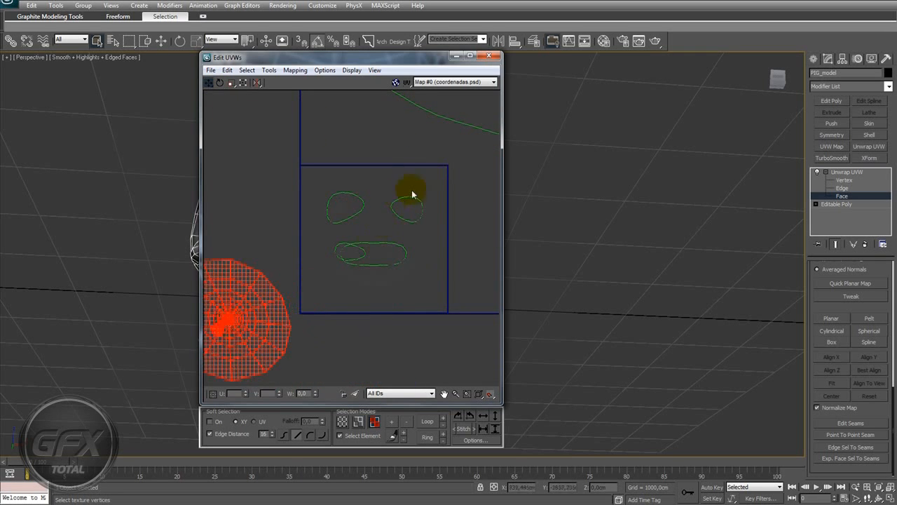
# Move the small shells out of the texture square, up and away from its left edge, and bring the front leg's shell inside the square.
pyautogui.moveTo(323, 278); pyautogui.dragTo(440, 209)
pyautogui.moveTo(381, 258); pyautogui.dragTo(229, 129)
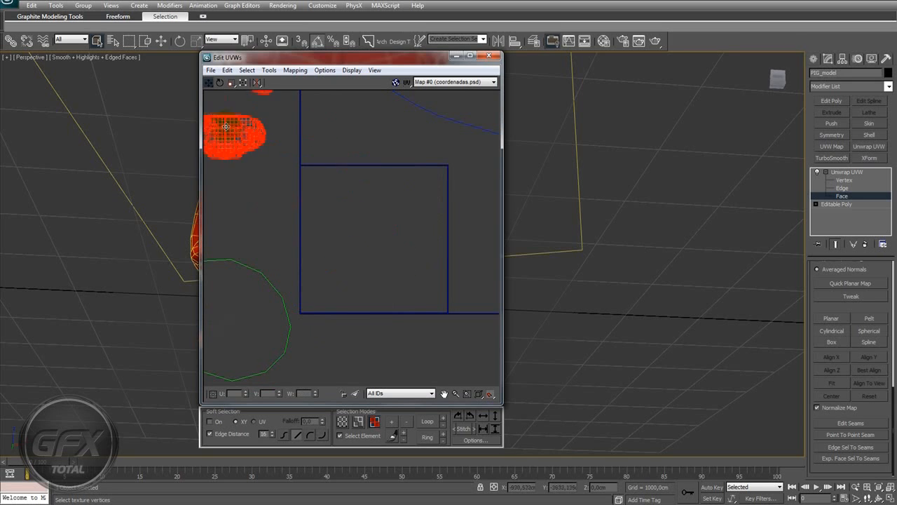
pyautogui.click(242, 298)
pyautogui.moveTo(242, 341); pyautogui.dragTo(407, 239)
pyautogui.scroll(2, 406, 240)
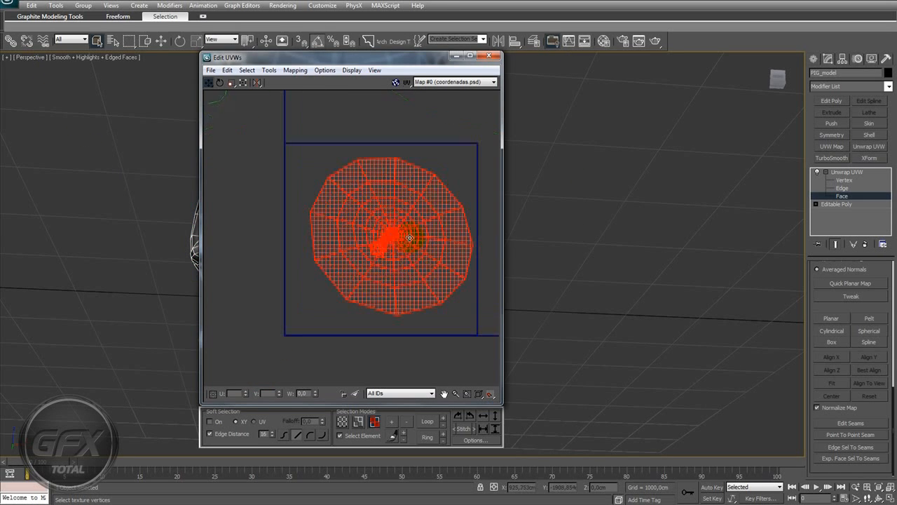
# Render the UV template of the front leg's shell with the fill mode set to Solid, and close the render and UV editor windows.
pyautogui.click(269, 70)
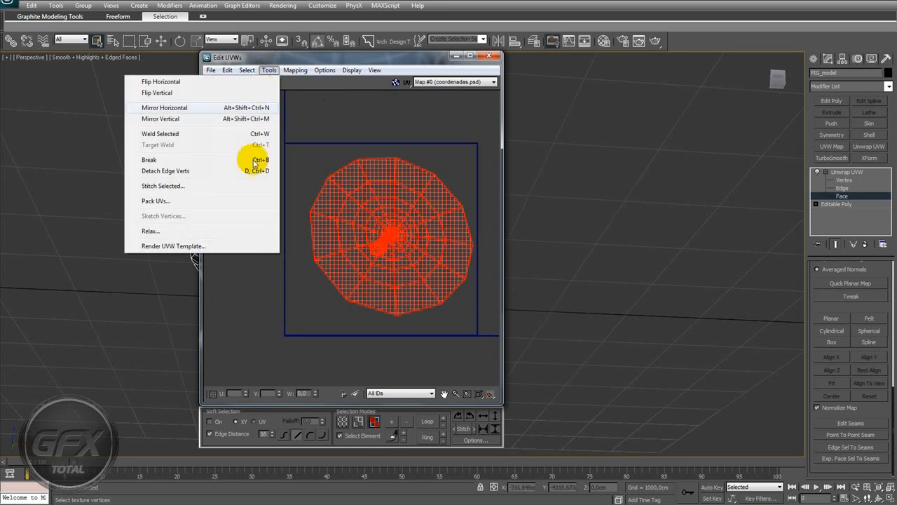
pyautogui.click(199, 246)
pyautogui.click(260, 165)
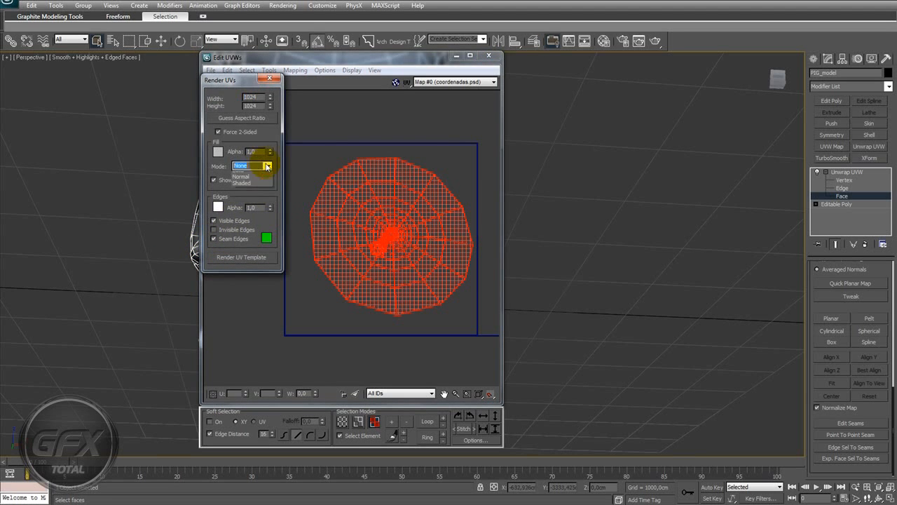
pyautogui.click(251, 183)
pyautogui.moveTo(403, 235); pyautogui.dragTo(384, 216, button='middle')
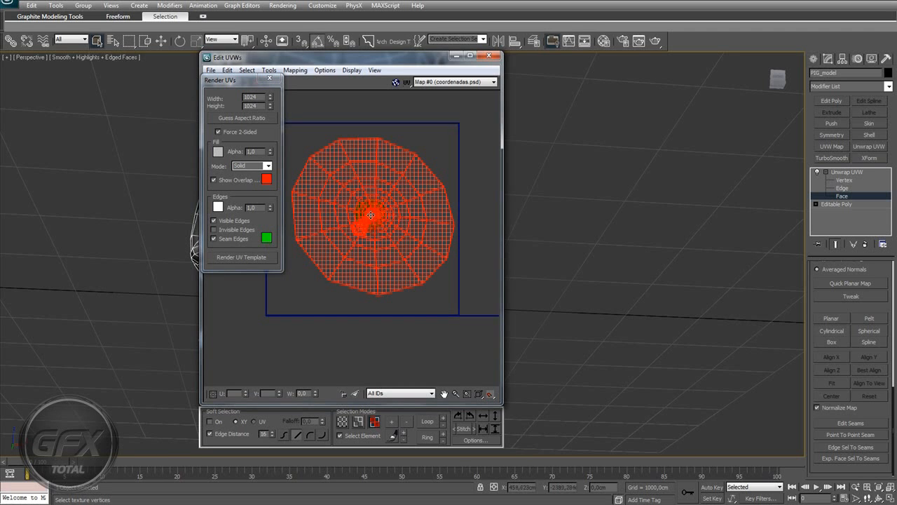
pyautogui.click(245, 257)
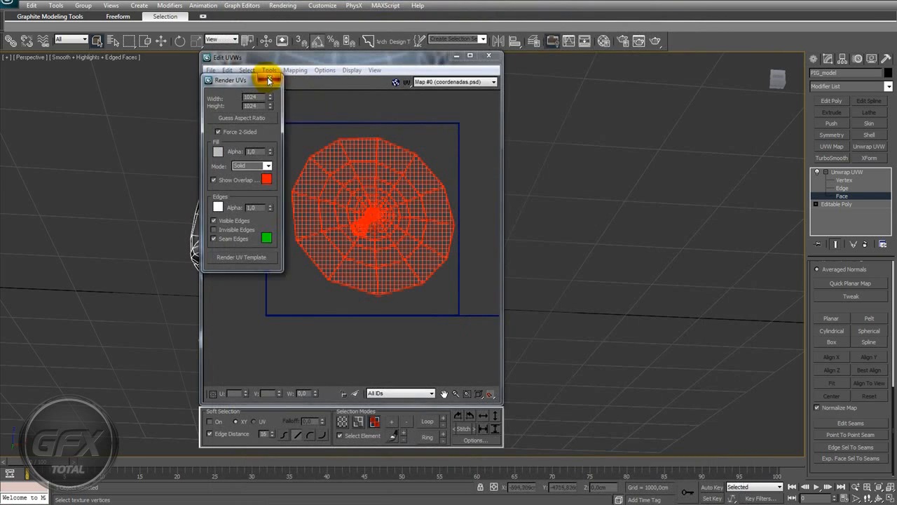
pyautogui.click(272, 79)
pyautogui.click(489, 56)
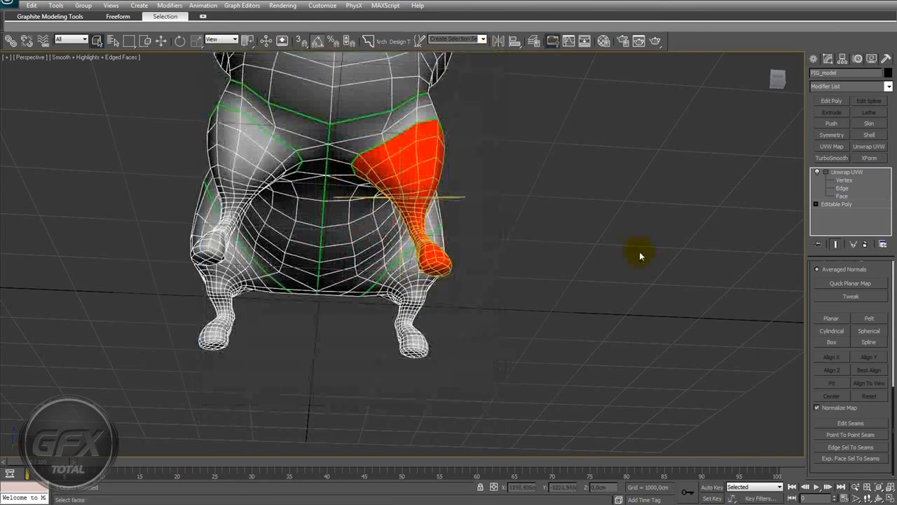
# Create a point-to-point seam on the front leg, from the green seam at its top down the inner side to the lower leg.
pyautogui.click(860, 172)
pyautogui.moveTo(501, 254); pyautogui.dragTo(444, 254, button='middle')
pyautogui.keyDown('alt'); pyautogui.moveTo(369, 210); pyautogui.dragTo(377, 236, button='middle'); pyautogui.keyUp('alt')
pyautogui.scroll(3, 370, 232)
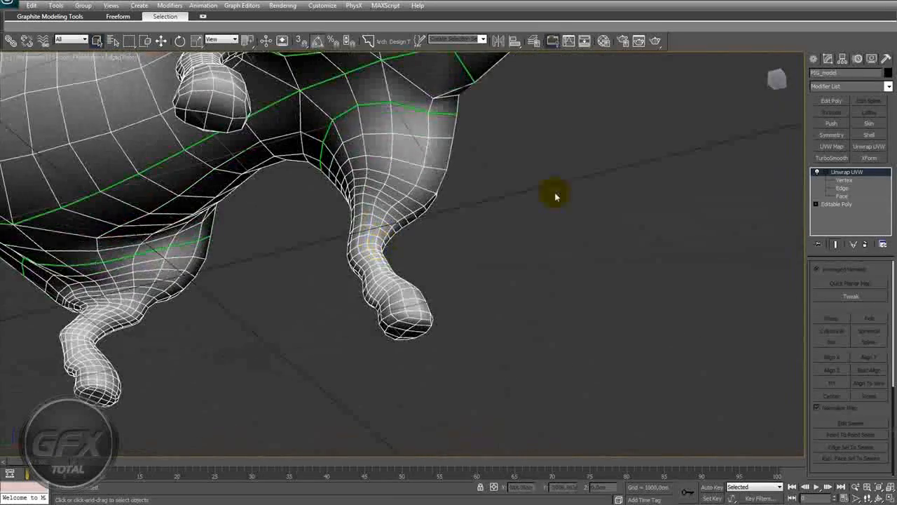
pyautogui.click(848, 189)
pyautogui.click(848, 182)
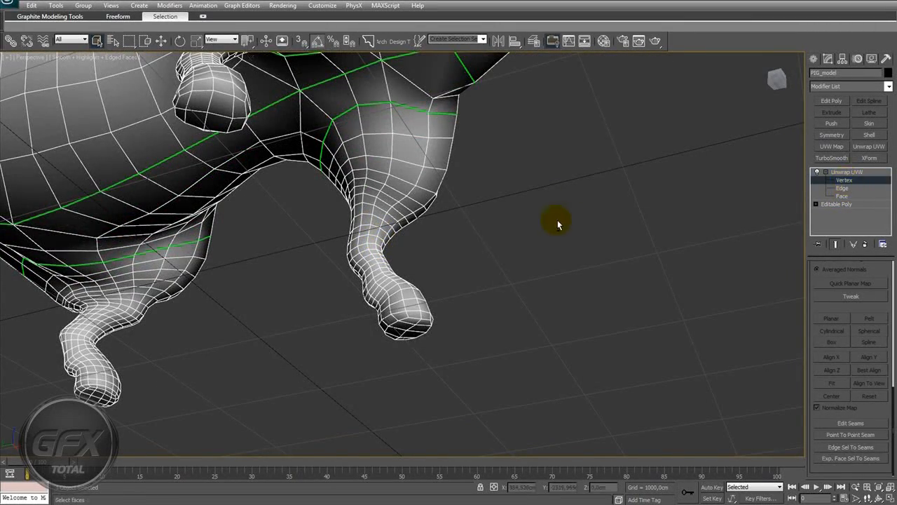
pyautogui.keyDown('alt'); pyautogui.moveTo(558, 224); pyautogui.dragTo(597, 217, button='middle'); pyautogui.keyUp('alt')
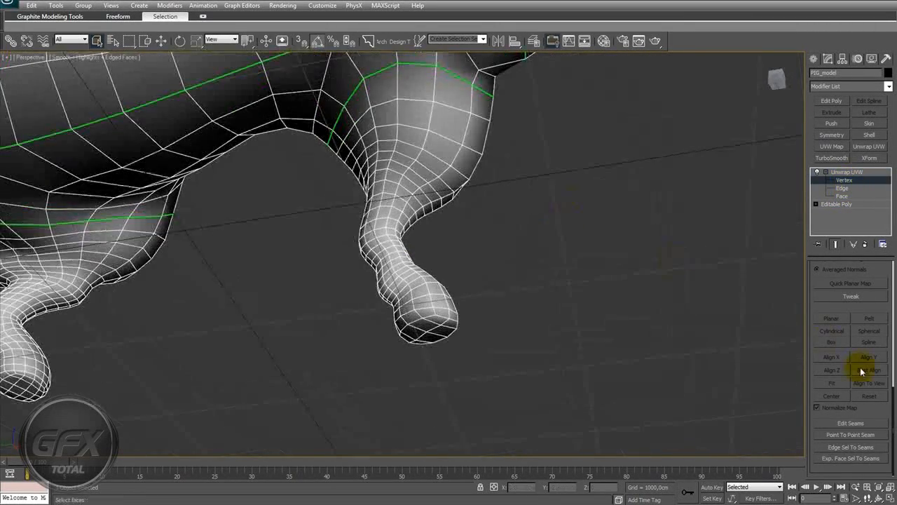
pyautogui.click(849, 435)
pyautogui.keyDown('alt'); pyautogui.moveTo(401, 190); pyautogui.dragTo(485, 98, button='middle'); pyautogui.keyUp('alt')
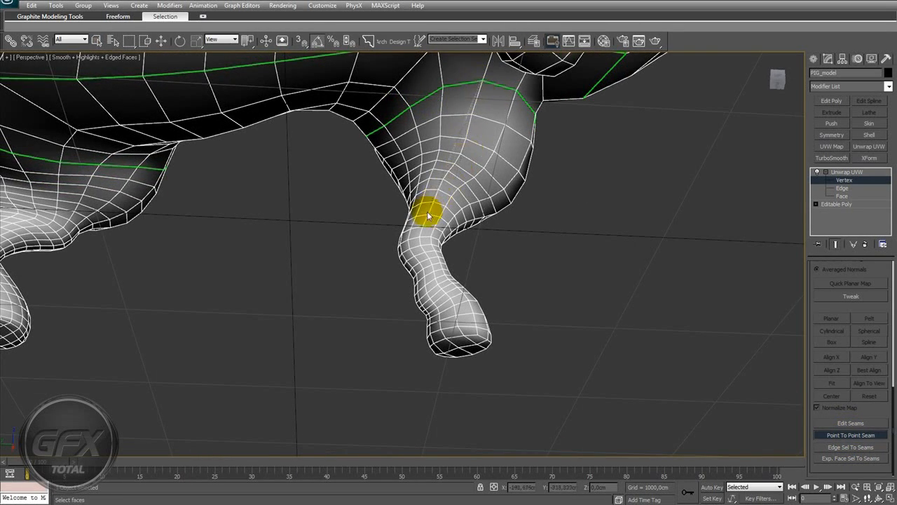
pyautogui.click(430, 263)
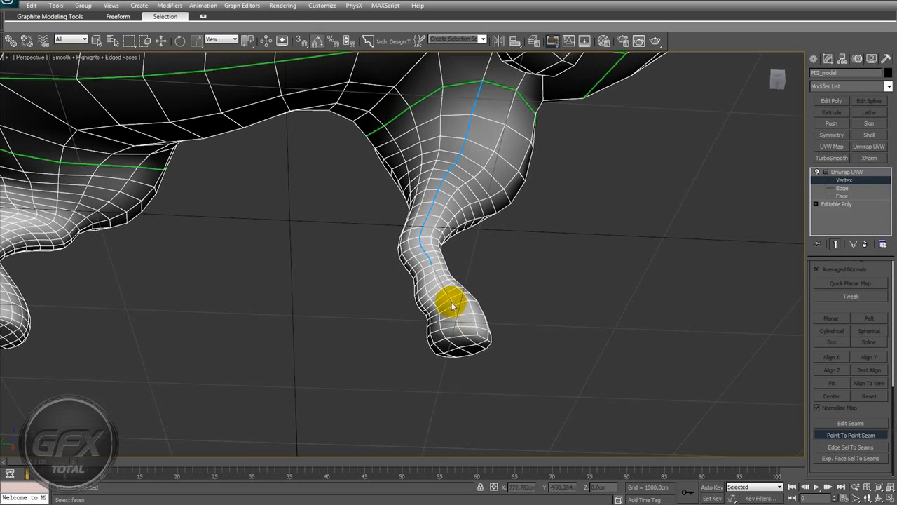
# Continue the point-to-point seam down to the ankle and around the front leg just above the hoof.
pyautogui.moveTo(452, 294)
pyautogui.keyDown('alt'); pyautogui.mouseDown(button='middle')
pyautogui.moveTo(491, 305)
pyautogui.moveTo(509, 365)
pyautogui.mouseUp(button='middle'); pyautogui.keyUp('alt')
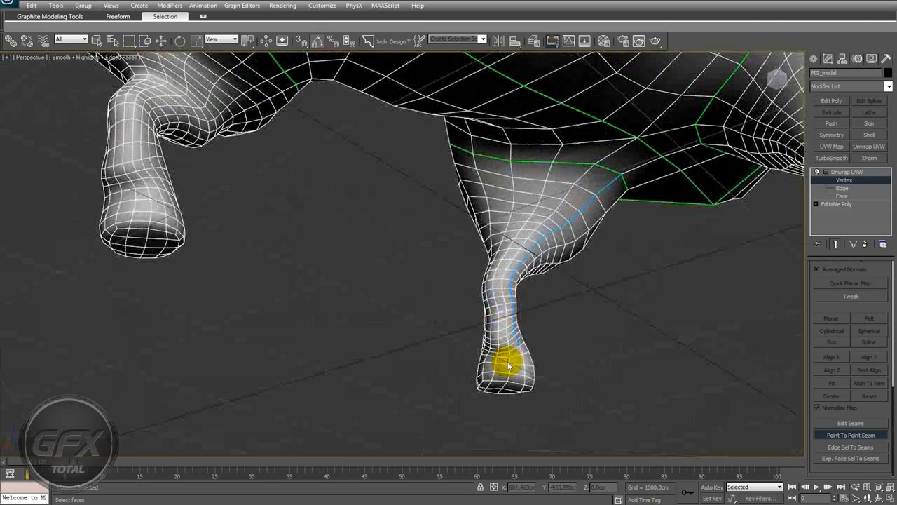
pyautogui.keyDown('alt'); pyautogui.moveTo(487, 351); pyautogui.dragTo(414, 326, button='middle'); pyautogui.keyUp('alt')
pyautogui.click(412, 299)
pyautogui.keyDown('alt'); pyautogui.moveTo(191, 307); pyautogui.dragTo(267, 323, button='middle'); pyautogui.keyUp('alt')
pyautogui.click(253, 333)
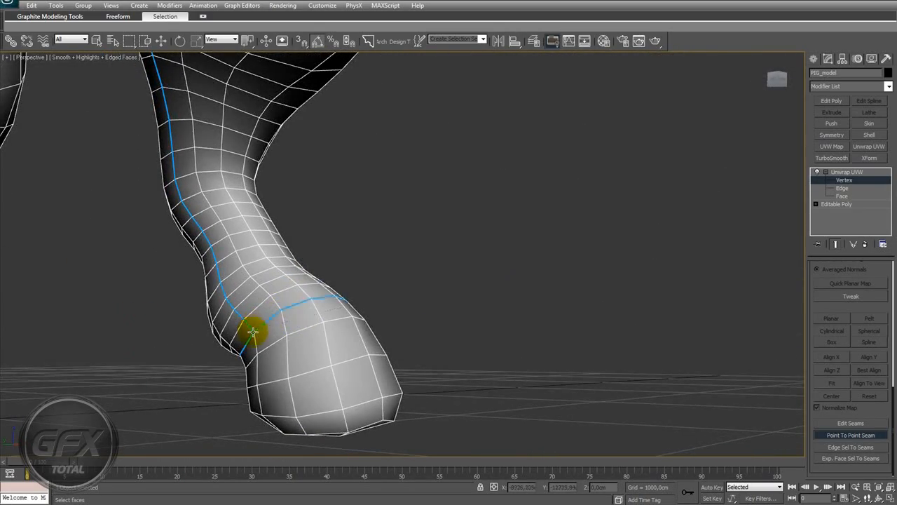
# Select a face on the front leg above the new hoof seam and expand the face selection to the seams.
pyautogui.scroll(-5, 255, 333)
pyautogui.keyDown('alt'); pyautogui.moveTo(414, 287); pyautogui.dragTo(428, 301, button='middle'); pyautogui.keyUp('alt')
pyautogui.scroll(5, 525, 324)
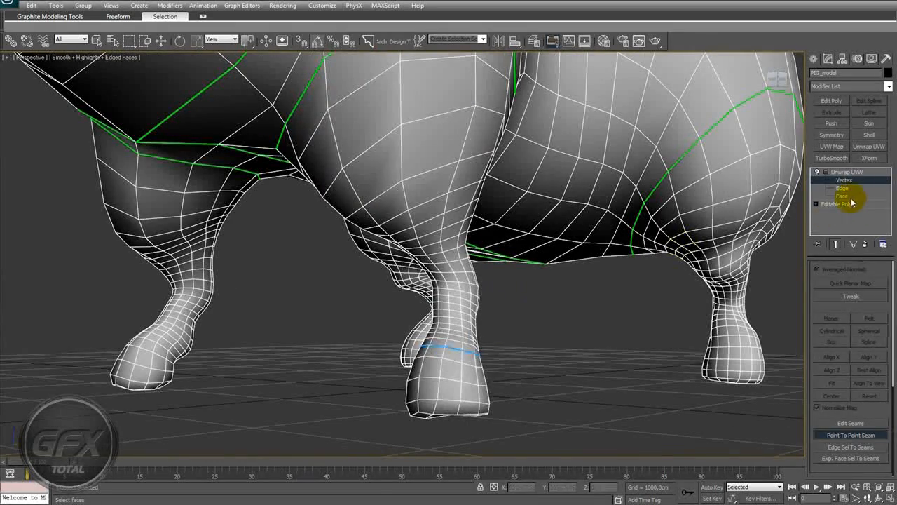
pyautogui.click(844, 197)
pyautogui.click(460, 206)
pyautogui.scroll(-5, 570, 298)
pyautogui.keyDown('alt'); pyautogui.moveTo(571, 323); pyautogui.dragTo(556, 336, button='middle'); pyautogui.keyUp('alt')
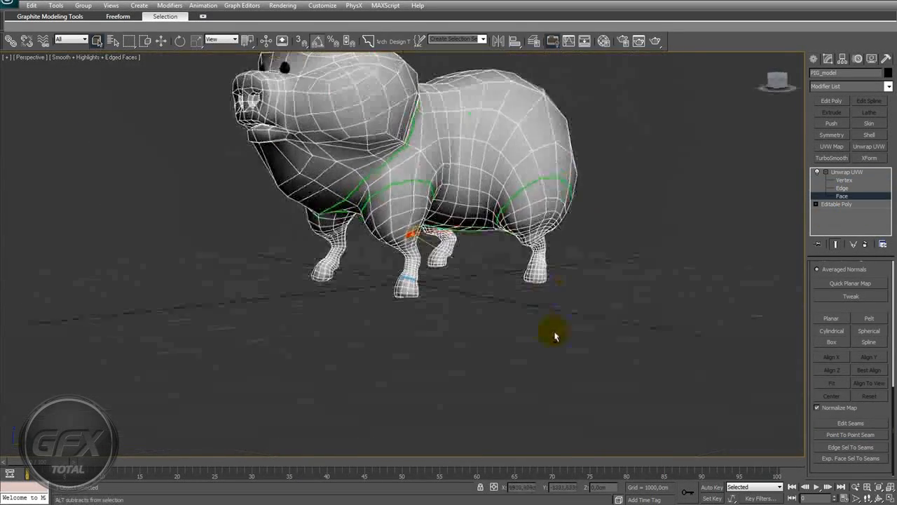
pyautogui.click(857, 459)
# Start Pelt mapping on the selected front leg faces and select the stretcher points surrounding the shell.
pyautogui.keyDown('alt'); pyautogui.moveTo(530, 330); pyautogui.dragTo(571, 298, button='middle'); pyautogui.keyUp('alt')
pyautogui.scroll(4, 463, 348)
pyautogui.keyDown('alt'); pyautogui.moveTo(625, 256); pyautogui.dragTo(569, 293, button='middle'); pyautogui.keyUp('alt')
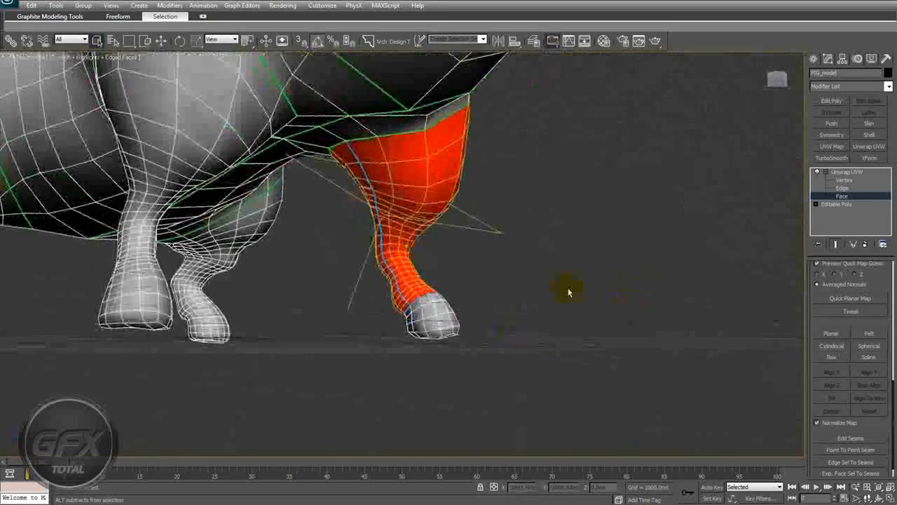
pyautogui.moveTo(420, 300)
pyautogui.keyDown('alt'); pyautogui.mouseDown(button='middle')
pyautogui.moveTo(427, 302)
pyautogui.moveTo(421, 298)
pyautogui.mouseUp(button='middle'); pyautogui.keyUp('alt')
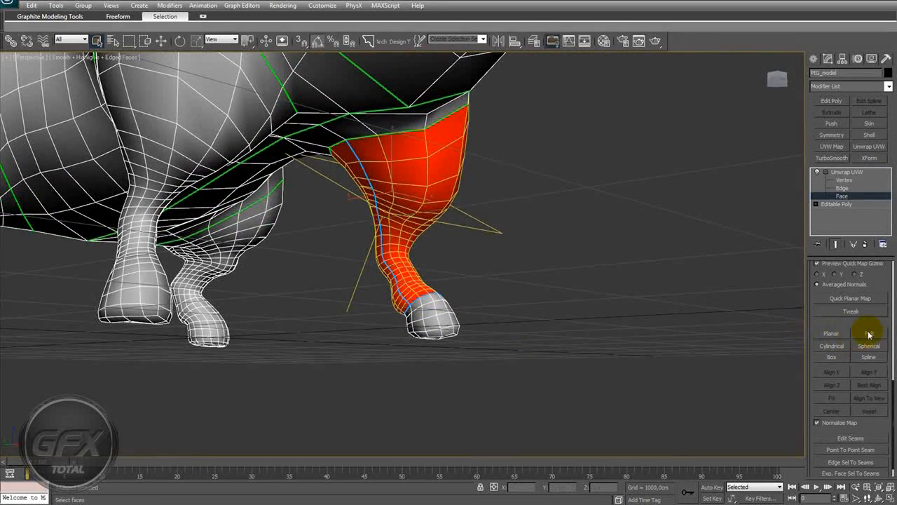
pyautogui.click(868, 333)
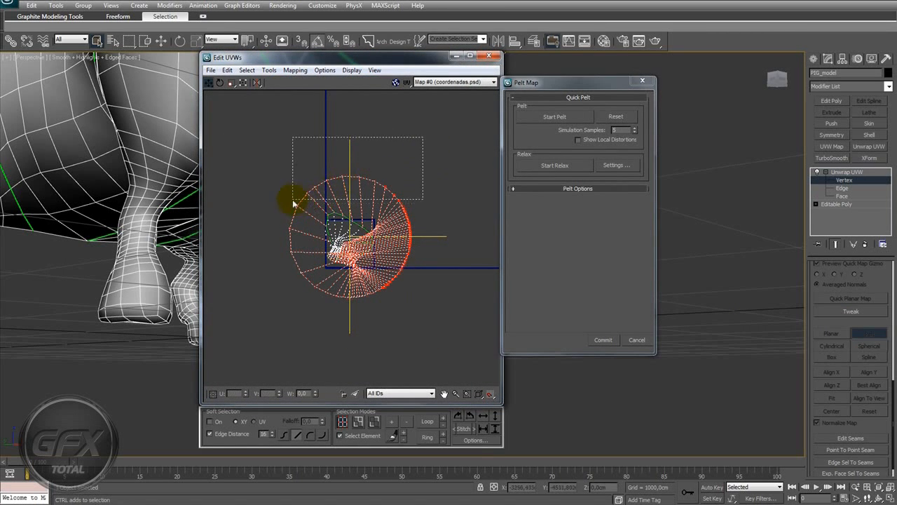
pyautogui.moveTo(309, 306); pyautogui.dragTo(281, 286)
pyautogui.moveTo(560, 86); pyautogui.dragTo(576, 80)
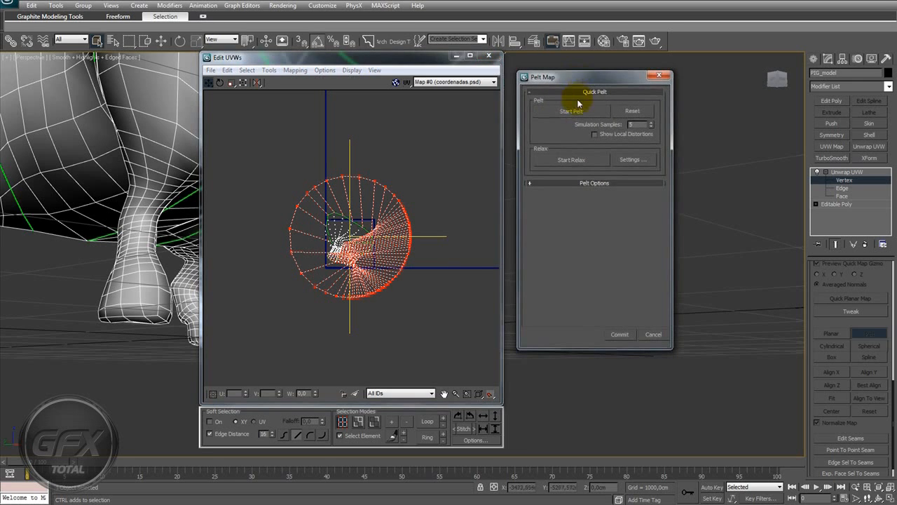
# Run the pelt simulation and the relax on the front leg's shell, and commit the pelt map.
pyautogui.click(560, 113)
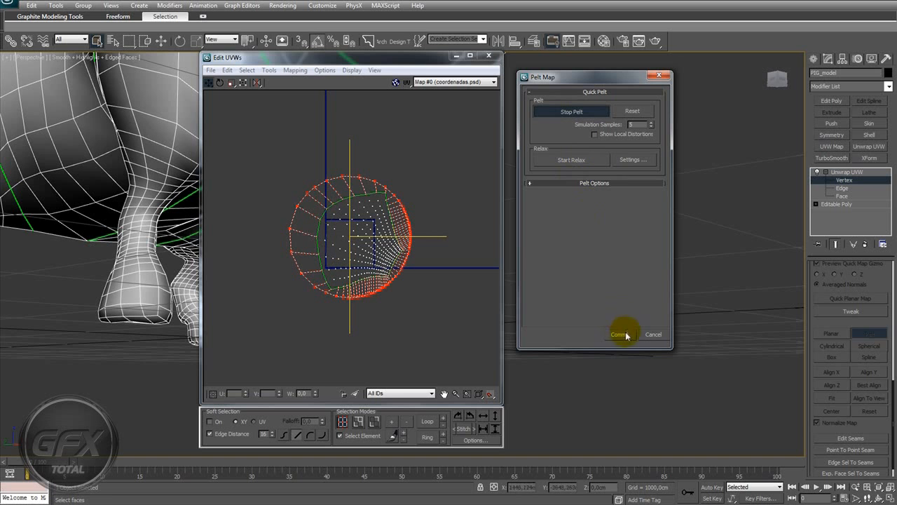
pyautogui.click(571, 160)
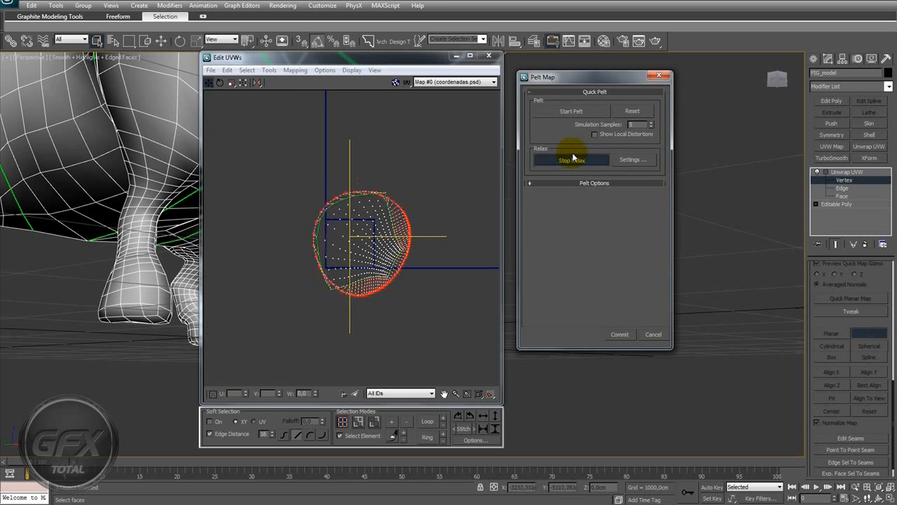
pyautogui.click(619, 334)
# Scale the front leg's UV shell down and move it fully inside the texture square.
pyautogui.moveTo(382, 252); pyautogui.dragTo(443, 240, button='middle')
pyautogui.scroll(3, 377, 233)
pyautogui.scroll(-1, 447, 243)
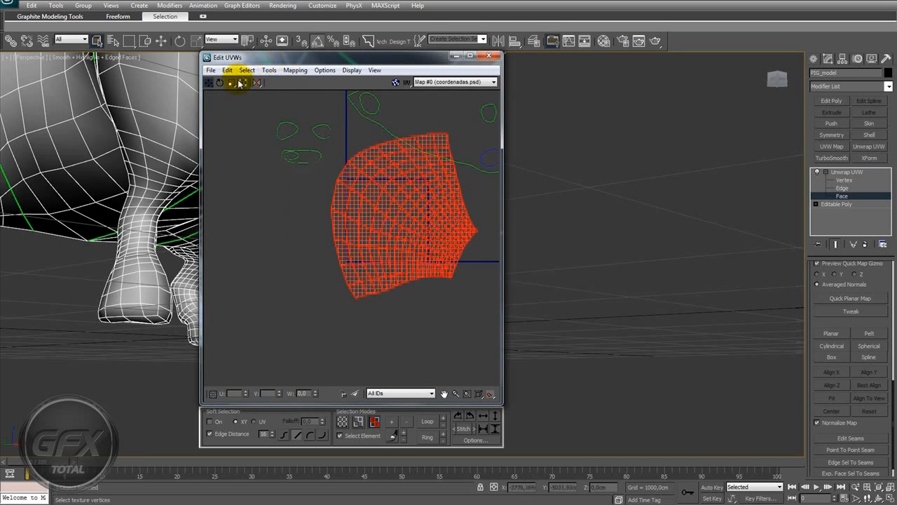
pyautogui.scroll(-3, 419, 229)
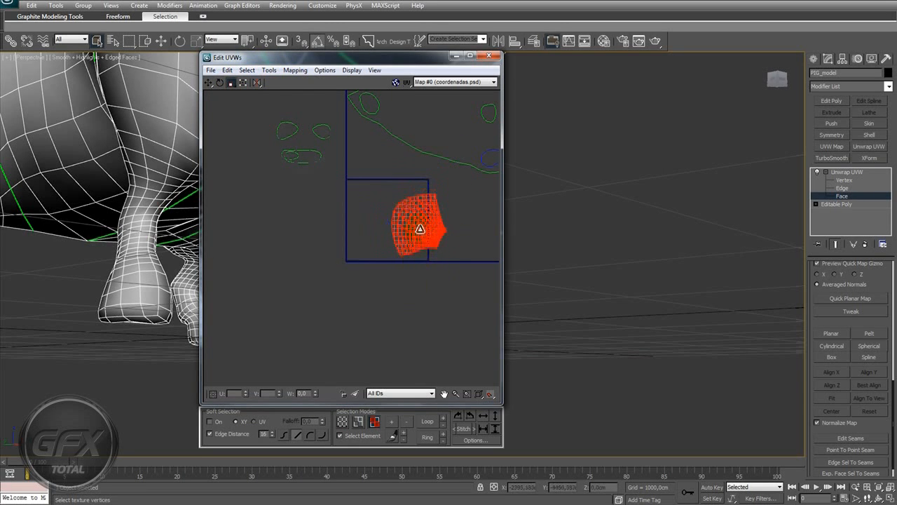
pyautogui.click(208, 84)
pyautogui.moveTo(415, 223); pyautogui.dragTo(389, 231)
pyautogui.click(392, 226)
pyautogui.click(449, 263)
pyautogui.scroll(5, 412, 223)
pyautogui.scroll(-4, 412, 223)
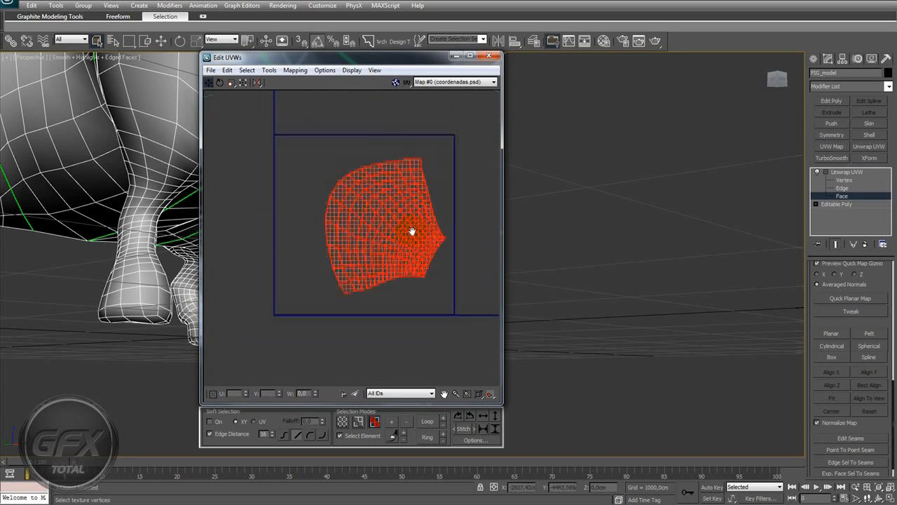
# Render the UV template of the front leg's new shell with Solid fill, and close the rendered image.
pyautogui.click(269, 70)
pyautogui.click(194, 241)
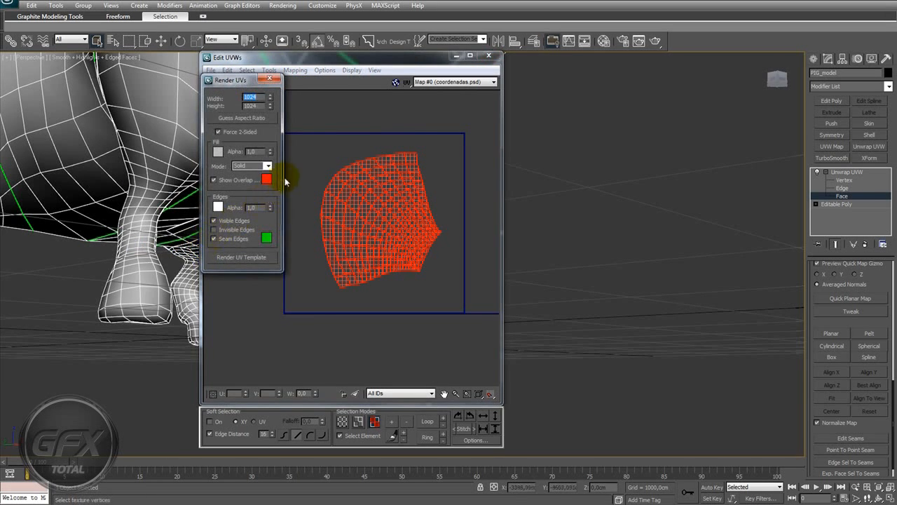
pyautogui.click(235, 257)
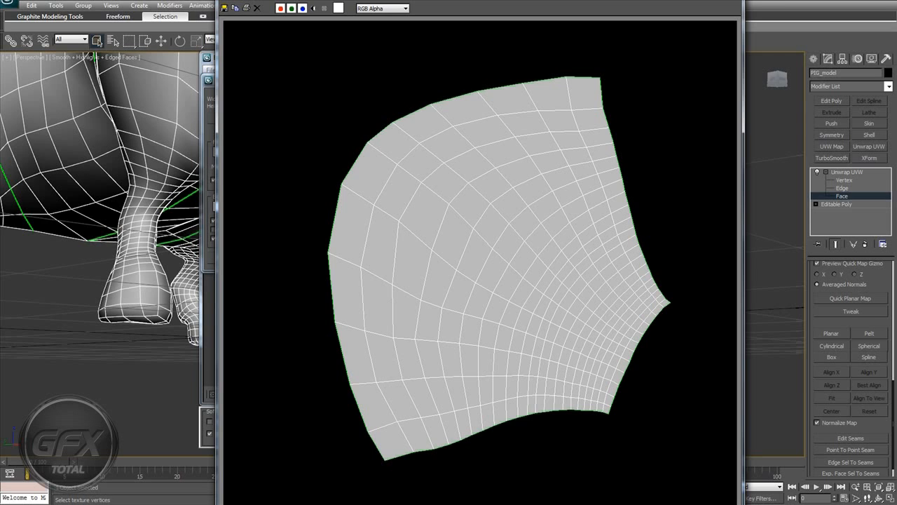
pyautogui.click(731, 1)
# Move the front leg's shell out of the texture square, up beside the large body shell, and close the render dialog and UV editor.
pyautogui.scroll(-5, 427, 235)
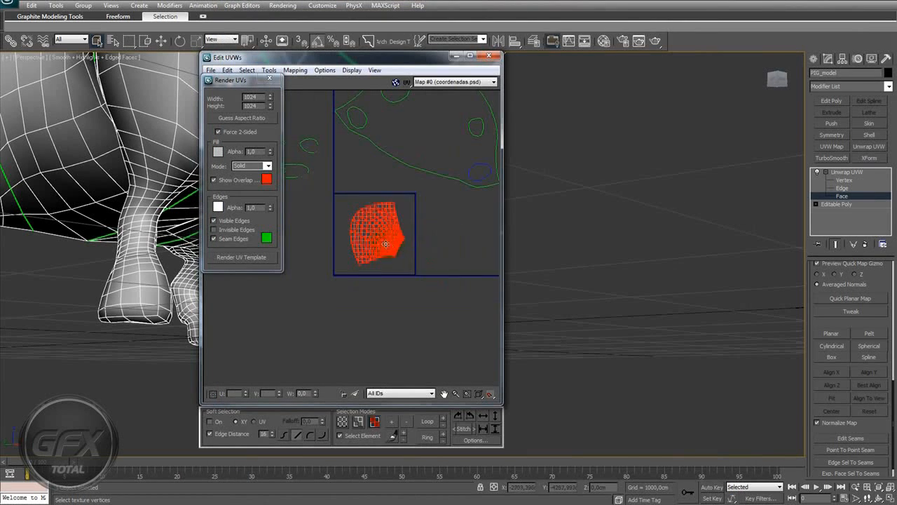
pyautogui.moveTo(373, 263); pyautogui.dragTo(330, 295, button='middle')
pyautogui.scroll(-2, 327, 270)
pyautogui.moveTo(327, 261); pyautogui.dragTo(426, 181)
pyautogui.moveTo(374, 264); pyautogui.dragTo(413, 262, button='middle')
pyautogui.click(269, 78)
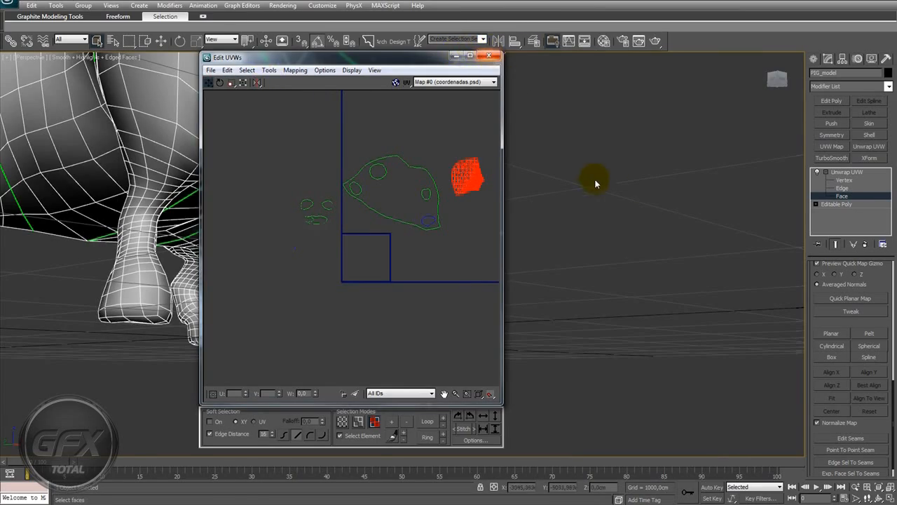
pyautogui.press('z')
pyautogui.keyDown('alt'); pyautogui.moveTo(678, 234); pyautogui.dragTo(537, 254, button='middle'); pyautogui.keyUp('alt')
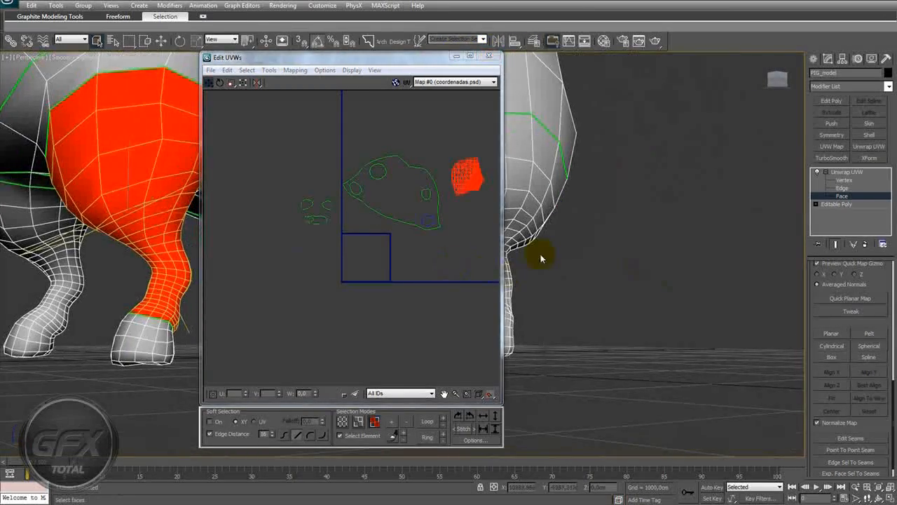
pyautogui.click(489, 58)
# Create a point-to-point seam on the hind leg, from the green seam at its top down the inner thigh.
pyautogui.keyDown('alt'); pyautogui.moveTo(559, 282); pyautogui.dragTo(671, 263, button='middle'); pyautogui.keyUp('alt')
pyautogui.click(844, 180)
pyautogui.keyDown('alt'); pyautogui.moveTo(547, 280); pyautogui.dragTo(421, 303, button='middle'); pyautogui.keyUp('alt')
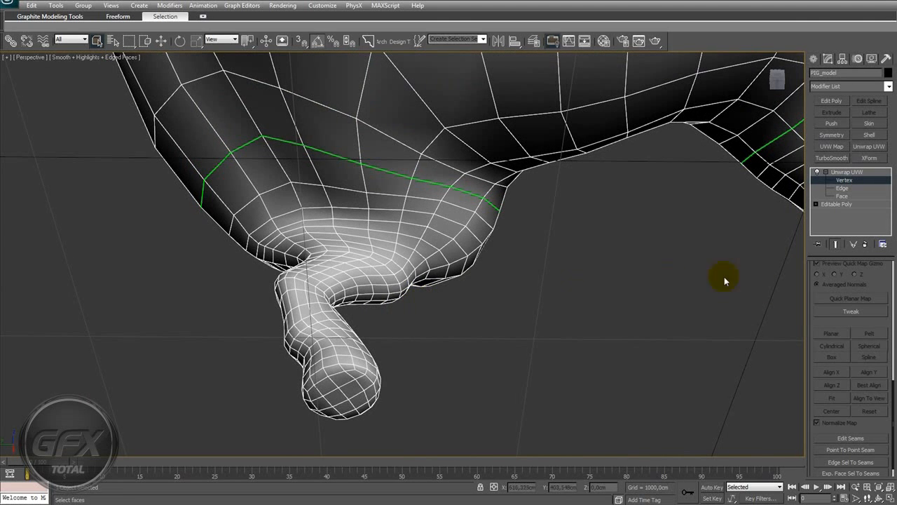
pyautogui.click(852, 450)
pyautogui.keyDown('alt'); pyautogui.moveTo(475, 271); pyautogui.dragTo(483, 234, button='middle'); pyautogui.keyUp('alt')
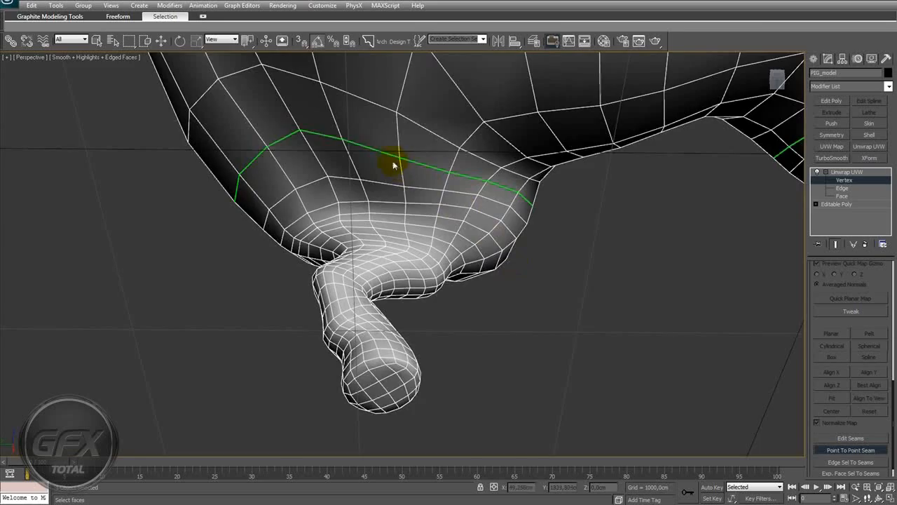
pyautogui.keyDown('alt'); pyautogui.moveTo(393, 165); pyautogui.dragTo(411, 169, button='middle'); pyautogui.keyUp('alt')
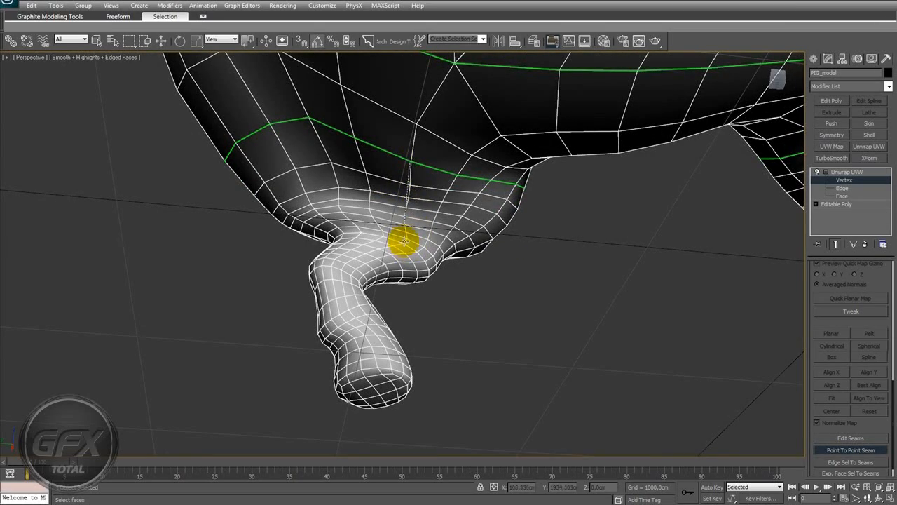
pyautogui.keyDown('alt'); pyautogui.moveTo(405, 238); pyautogui.dragTo(357, 282, button='middle'); pyautogui.keyUp('alt')
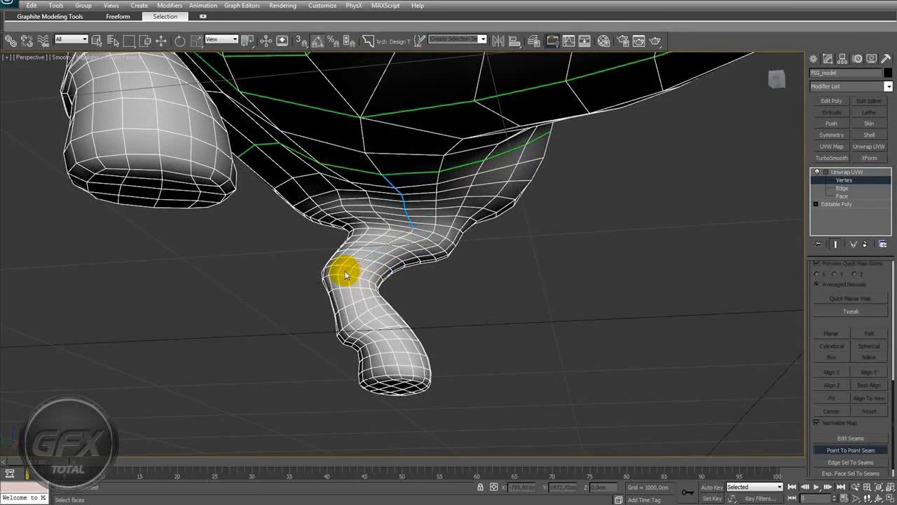
# Extend the hind leg's point-to-point seam down to the ankle and run it around the leg just above the foot.
pyautogui.click(358, 279)
pyautogui.hotkey('ctrl', 'z')
pyautogui.click(349, 276)
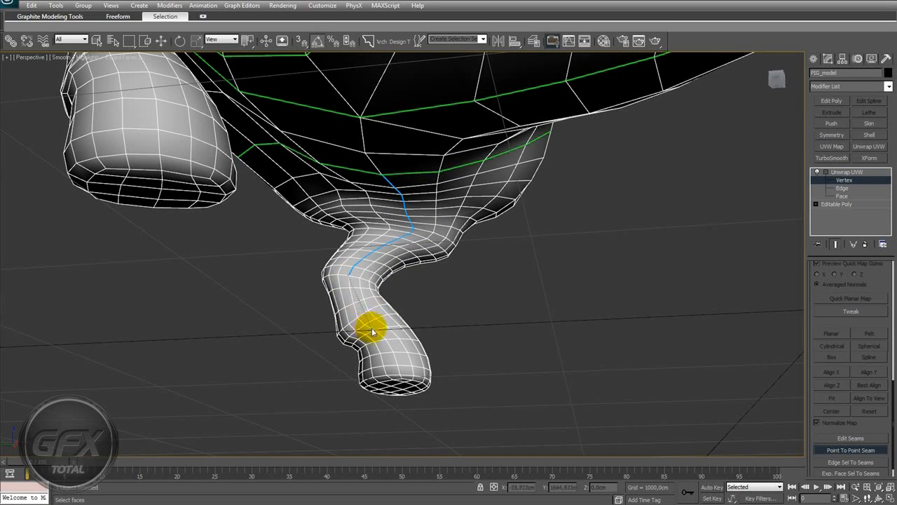
pyautogui.click(370, 330)
pyautogui.keyDown('alt'); pyautogui.moveTo(474, 327); pyautogui.dragTo(324, 350, button='middle'); pyautogui.keyUp('alt')
pyautogui.keyDown('alt'); pyautogui.moveTo(485, 324); pyautogui.dragTo(363, 332, button='middle'); pyautogui.keyUp('alt')
pyautogui.keyDown('alt'); pyautogui.moveTo(433, 322); pyautogui.dragTo(529, 268, button='middle'); pyautogui.keyUp('alt')
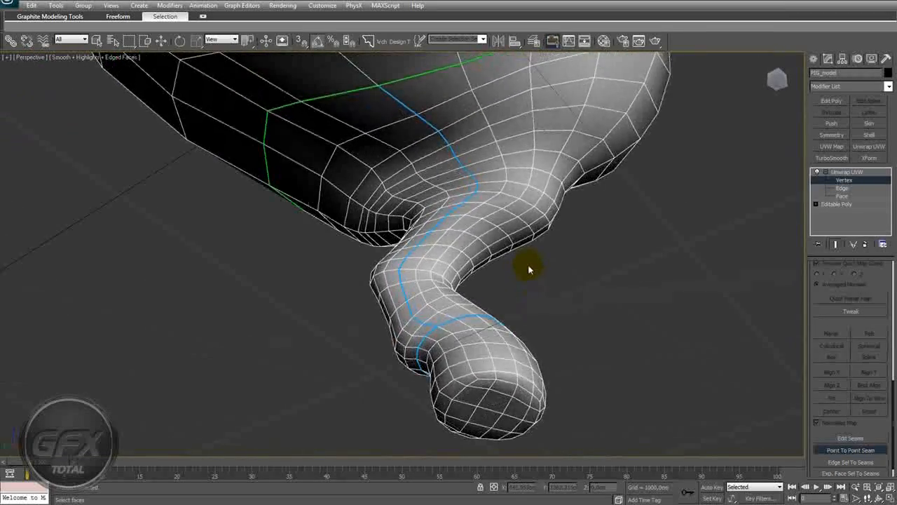
pyautogui.scroll(-4, 529, 269)
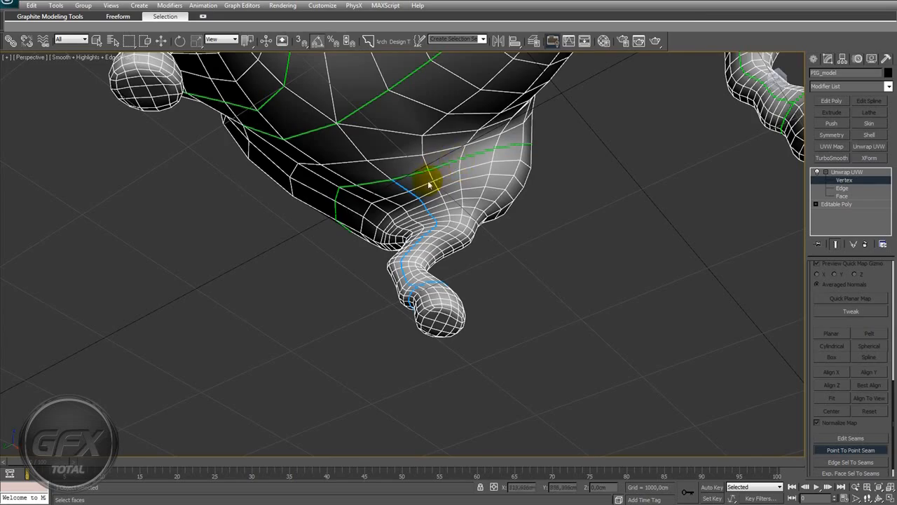
pyautogui.keyDown('alt'); pyautogui.moveTo(610, 217); pyautogui.dragTo(394, 313, button='middle'); pyautogui.keyUp('alt')
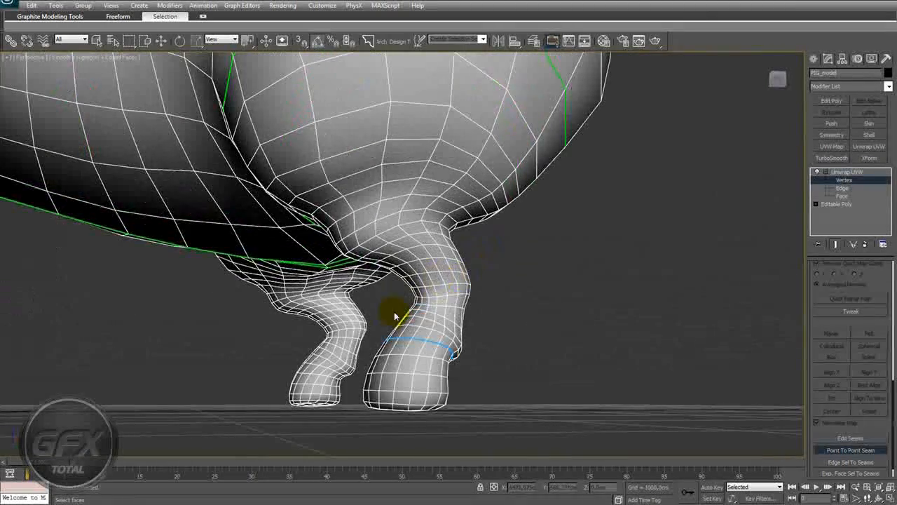
pyautogui.keyDown('alt'); pyautogui.moveTo(501, 261); pyautogui.dragTo(800, 195, button='middle'); pyautogui.keyUp('alt')
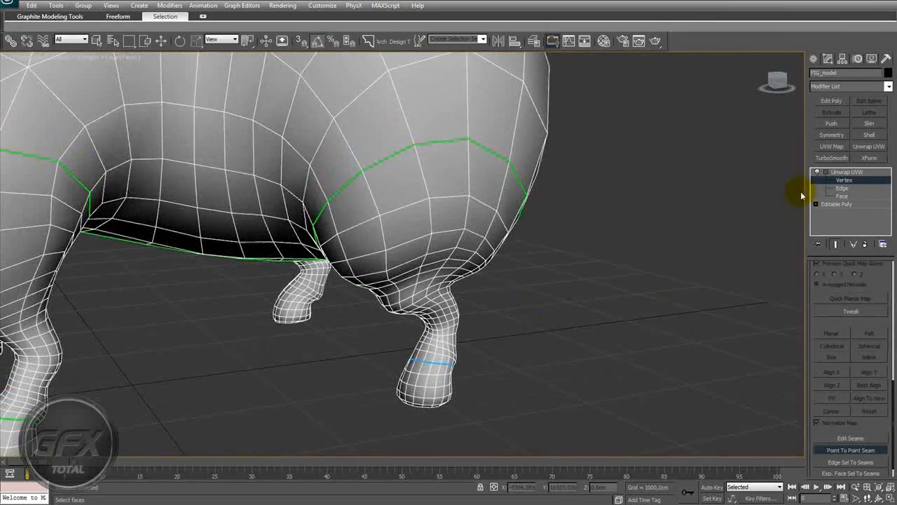
# Select a face on the upper hind leg and expand the face selection to the surrounding seams.
pyautogui.click(848, 197)
pyautogui.click(471, 241)
pyautogui.moveTo(558, 322)
pyautogui.keyDown('alt'); pyautogui.mouseDown(button='middle')
pyautogui.moveTo(561, 309)
pyautogui.moveTo(567, 321)
pyautogui.mouseUp(button='middle'); pyautogui.keyUp('alt')
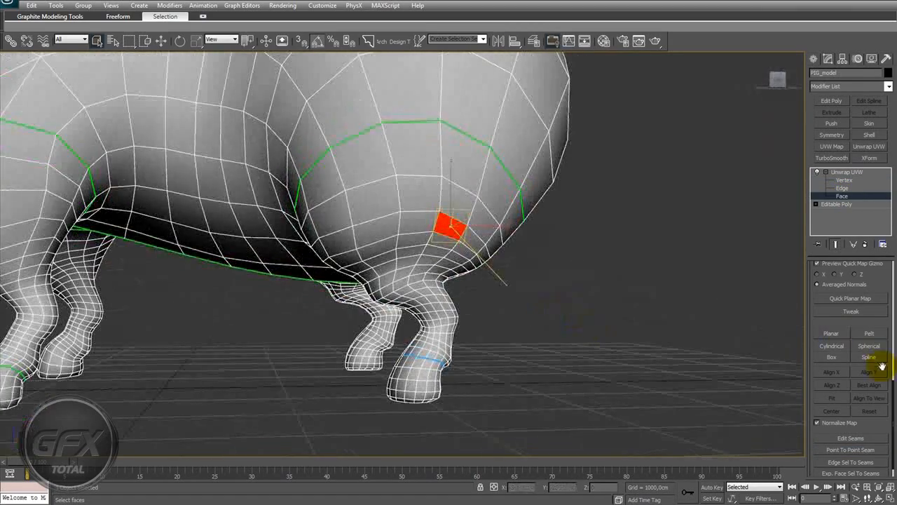
pyautogui.click(853, 475)
pyautogui.keyDown('alt'); pyautogui.moveTo(547, 287); pyautogui.dragTo(542, 333, button='middle'); pyautogui.keyUp('alt')
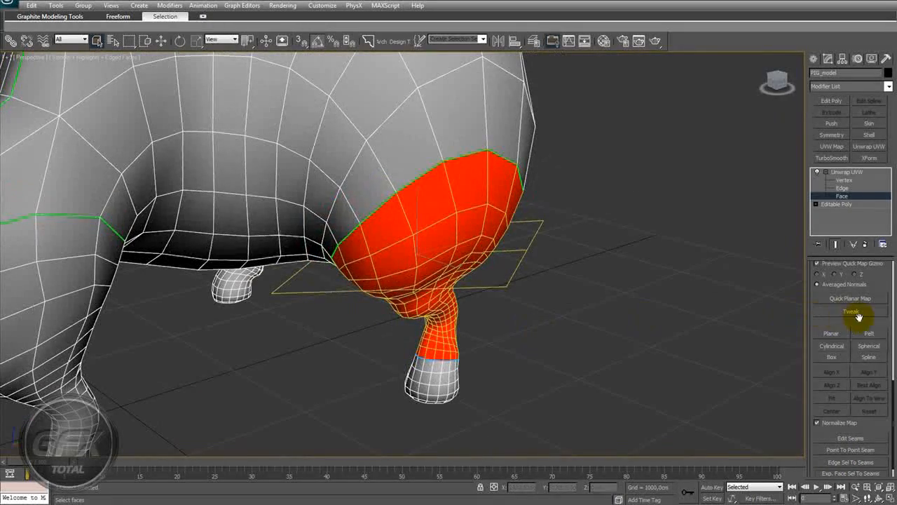
# Pelt-map the selected hind leg faces, running the pelt and relax simulations, and commit the result.
pyautogui.click(867, 333)
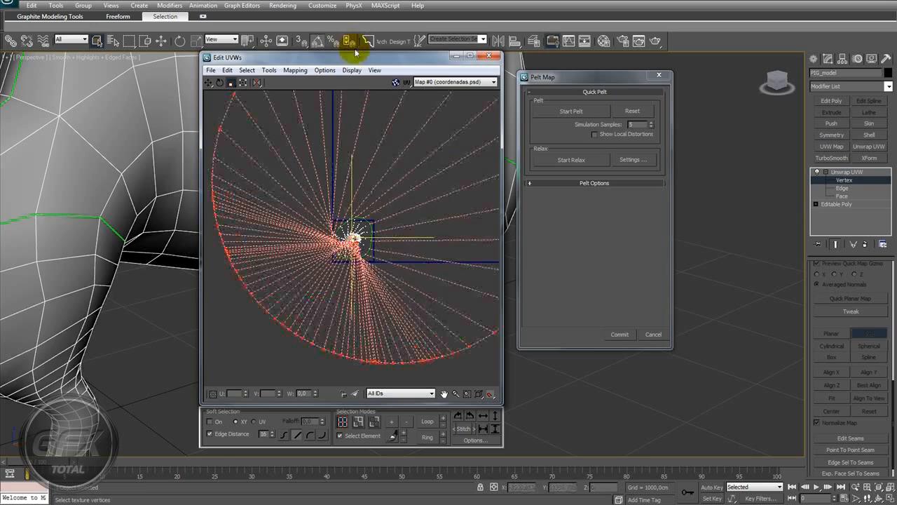
pyautogui.click(571, 111)
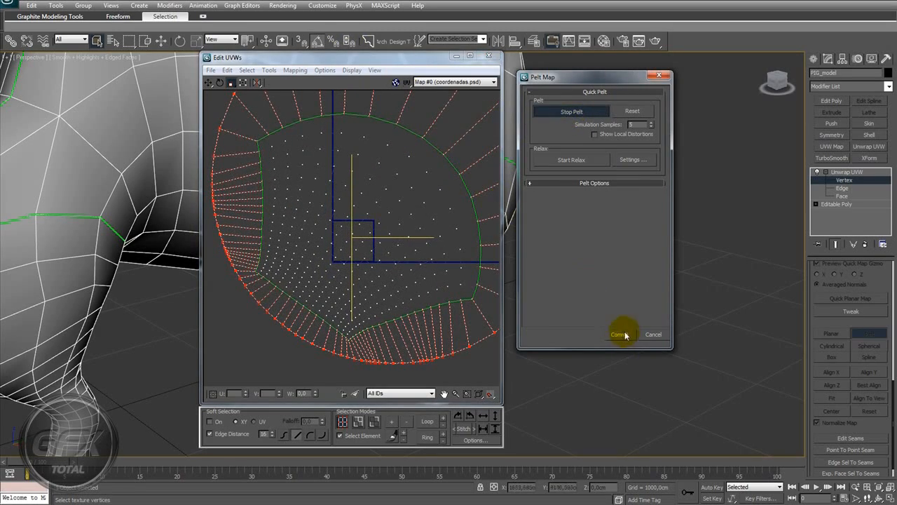
pyautogui.click(579, 160)
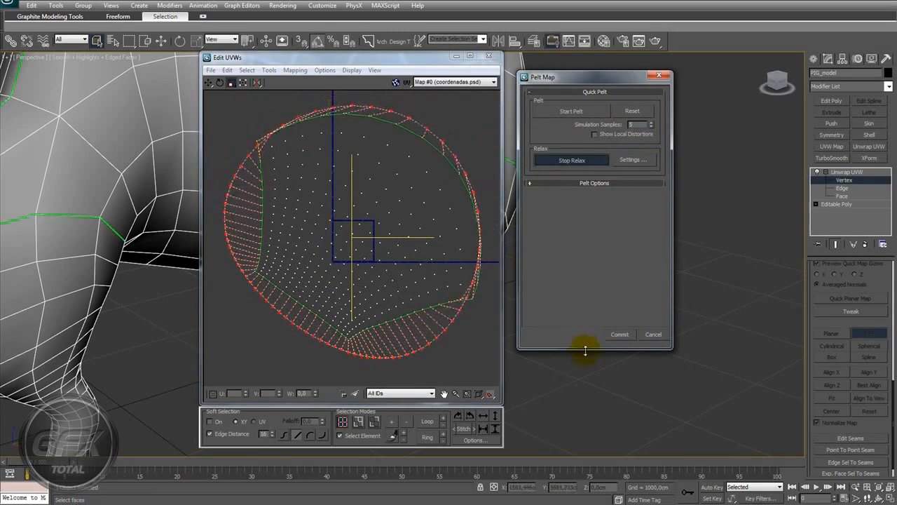
pyautogui.click(619, 335)
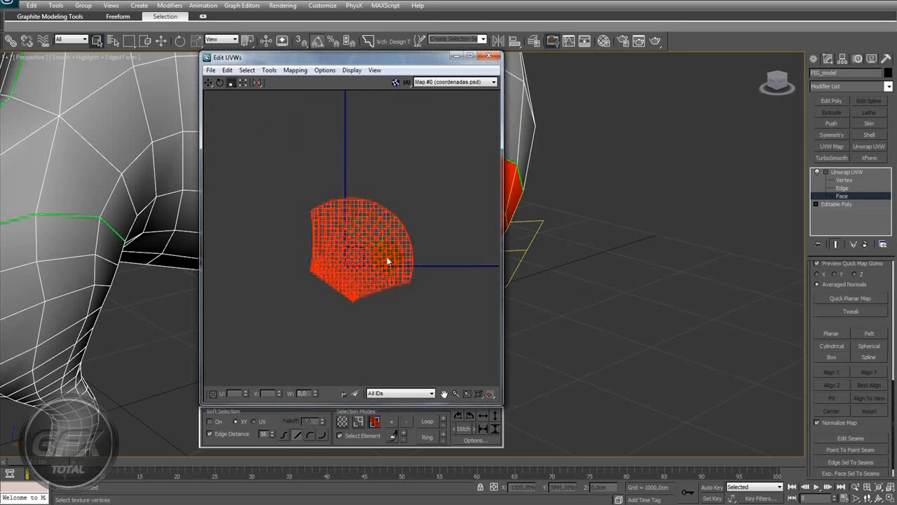
# Move the hind leg's UV shell out of the texture square and place it beside the front leg's shell.
pyautogui.scroll(-2, 388, 261)
pyautogui.scroll(-3, 361, 257)
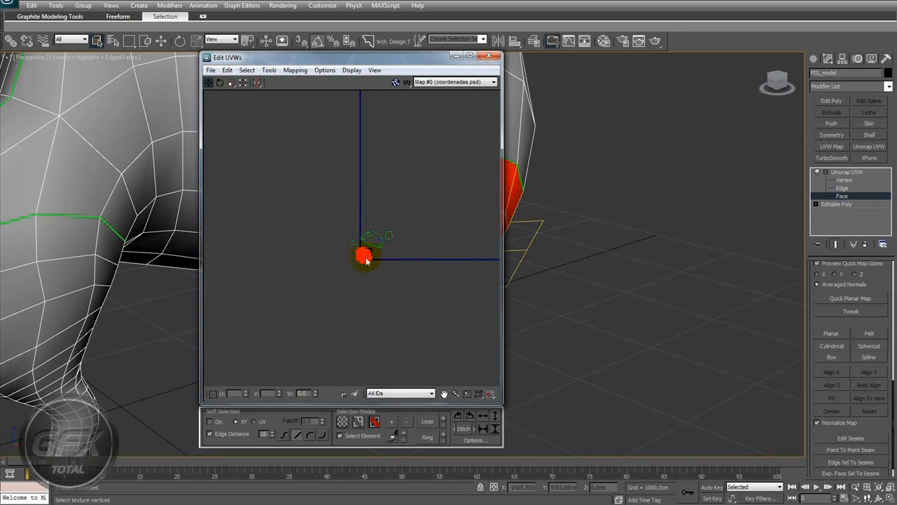
pyautogui.scroll(6, 399, 251)
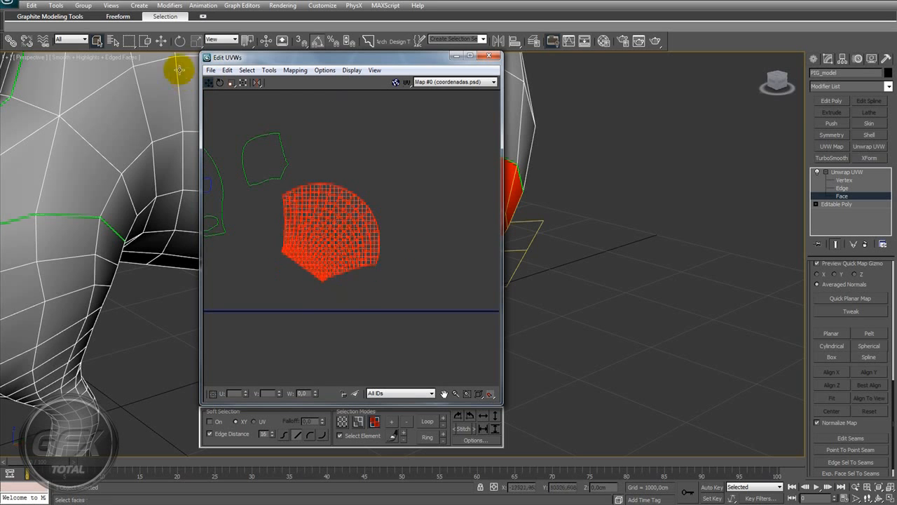
pyautogui.scroll(-3, 340, 241)
pyautogui.scroll(2, 351, 315)
pyautogui.click(208, 82)
pyautogui.moveTo(321, 237); pyautogui.dragTo(314, 228)
pyautogui.moveTo(400, 241); pyautogui.dragTo(519, 282, button='middle')
# Examine the leg's foot below the ankle seam from several sides and from underneath.
pyautogui.moveTo(510, 209); pyautogui.dragTo(539, 323, button='middle')
pyautogui.moveTo(564, 288); pyautogui.dragTo(551, 260)
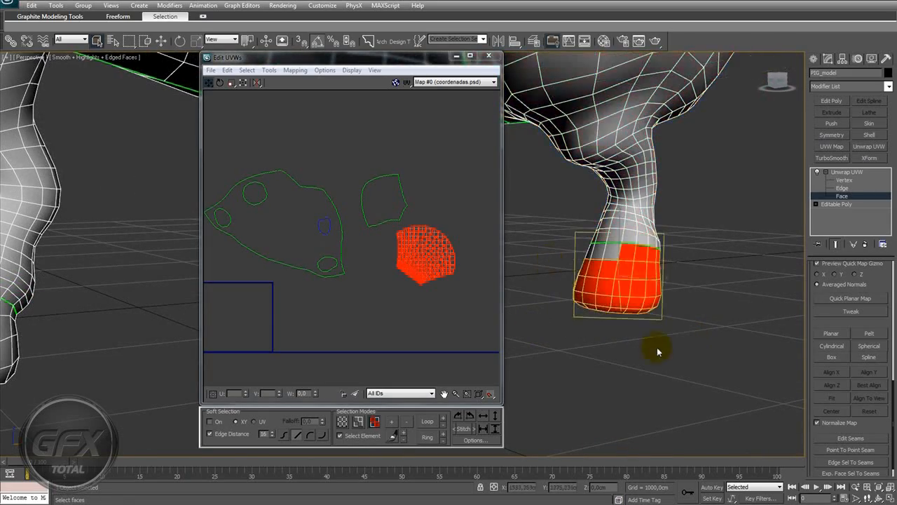
pyautogui.click(724, 363)
pyautogui.keyDown('alt'); pyautogui.moveTo(724, 363); pyautogui.dragTo(647, 358, button='middle'); pyautogui.keyUp('alt')
pyautogui.moveTo(647, 358); pyautogui.dragTo(737, 383, button='middle')
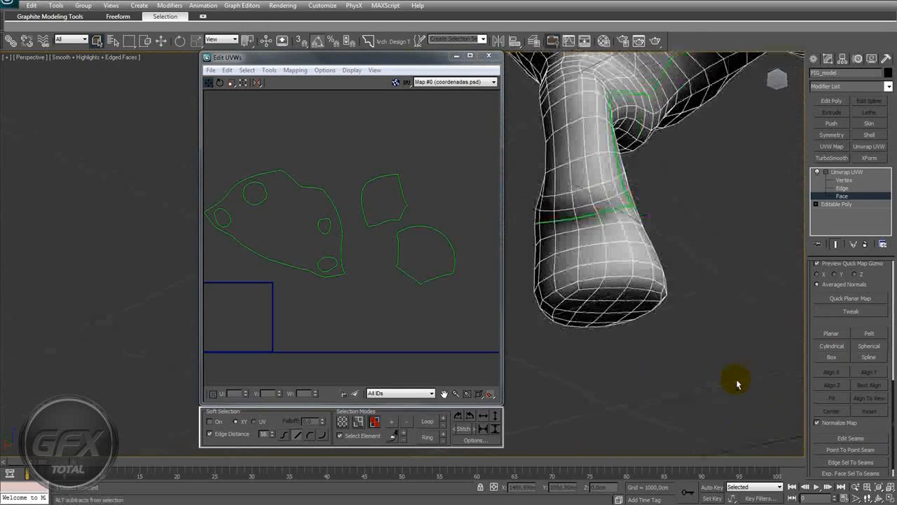
pyautogui.moveTo(699, 356); pyautogui.dragTo(742, 384, button='middle')
pyautogui.moveTo(656, 331); pyautogui.dragTo(688, 238, button='middle')
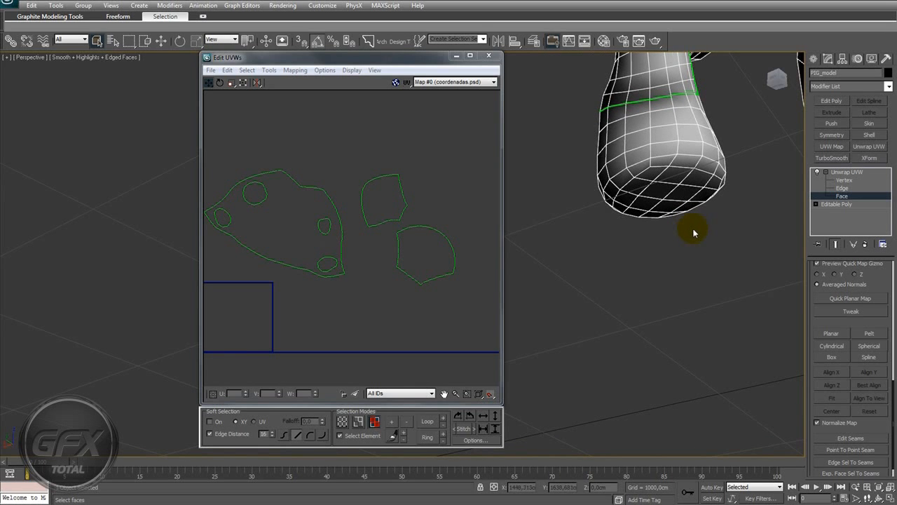
pyautogui.moveTo(668, 205); pyautogui.dragTo(652, 258, button='middle')
# Create a point-to-point seam on the foot, from the ankle seam down to the edge of the sole.
pyautogui.click(844, 181)
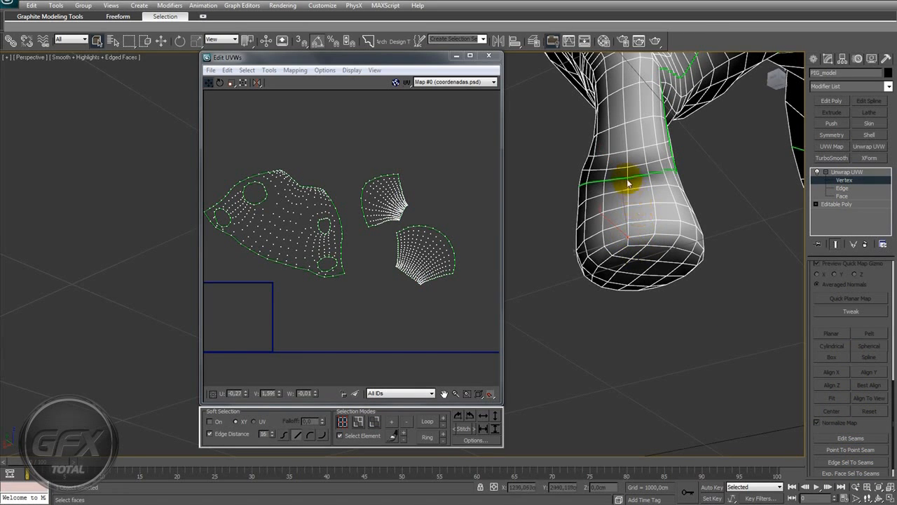
pyautogui.click(850, 453)
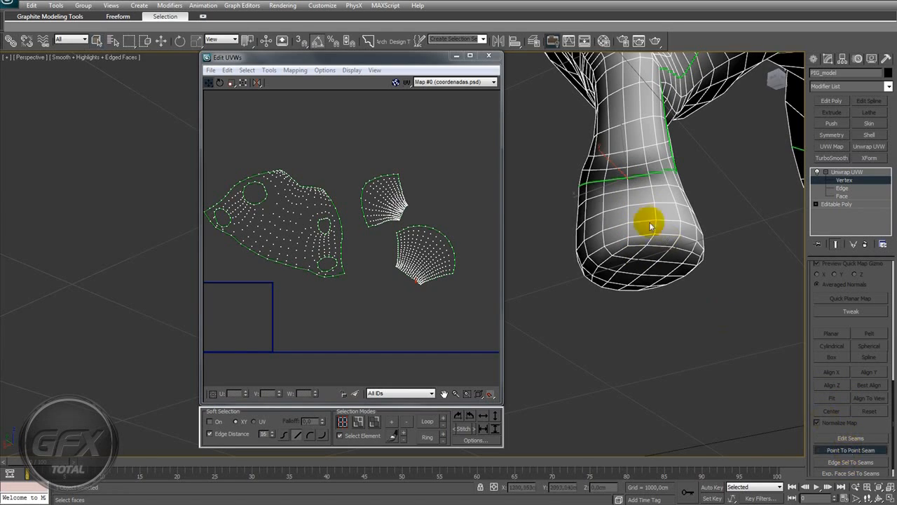
pyautogui.click(627, 242)
pyautogui.keyDown('alt'); pyautogui.moveTo(610, 312); pyautogui.dragTo(595, 146, button='middle'); pyautogui.keyUp('alt')
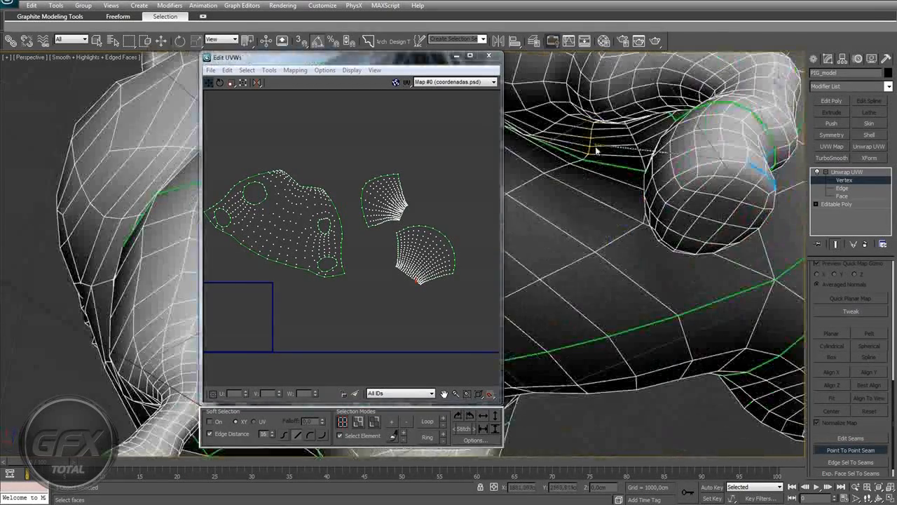
pyautogui.click(698, 165)
pyautogui.keyDown('alt'); pyautogui.moveTo(748, 192); pyautogui.dragTo(645, 182, button='middle'); pyautogui.keyUp('alt')
# Close the UV editor and continue the point-to-point seam around the edge of the foot's sole.
pyautogui.click(492, 55)
pyautogui.keyDown('alt'); pyautogui.moveTo(523, 124); pyautogui.dragTo(336, 213, button='middle'); pyautogui.keyUp('alt')
pyautogui.rightClick(321, 213)
pyautogui.click(260, 212)
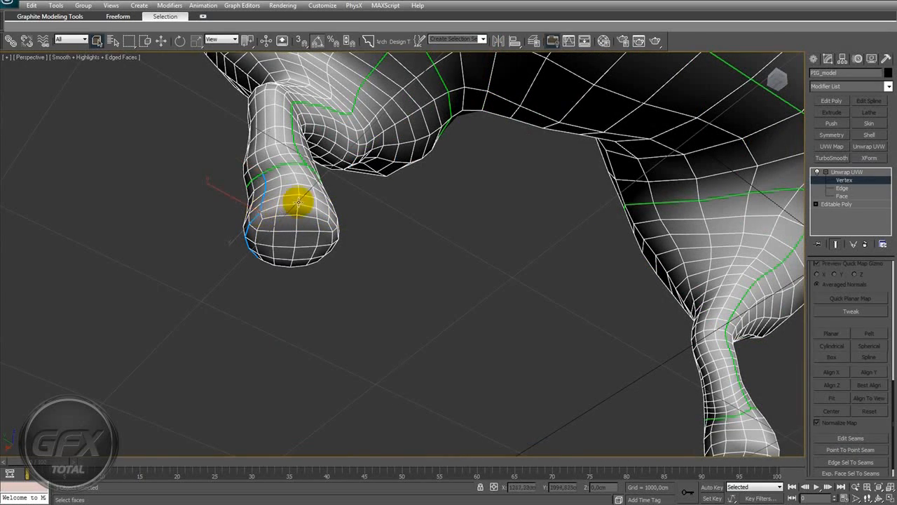
pyautogui.click(851, 450)
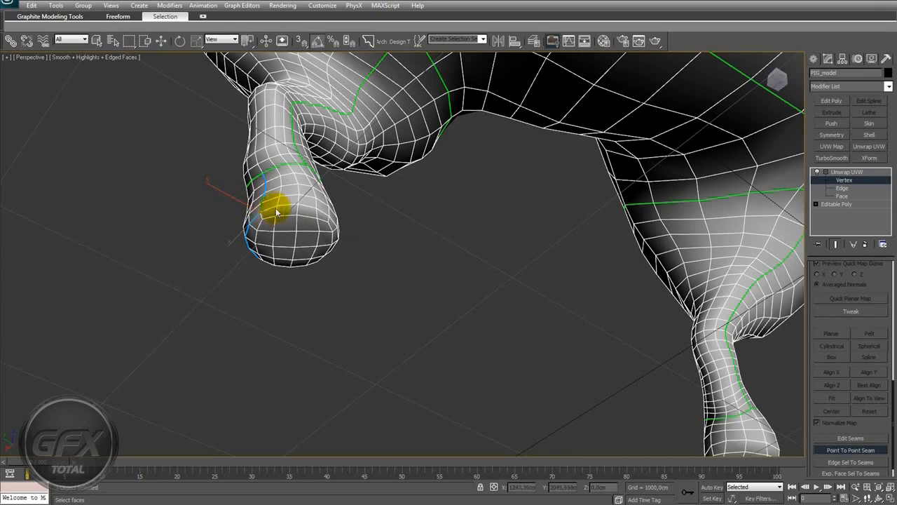
pyautogui.keyDown('alt'); pyautogui.moveTo(386, 224); pyautogui.dragTo(397, 287, button='middle'); pyautogui.keyUp('alt')
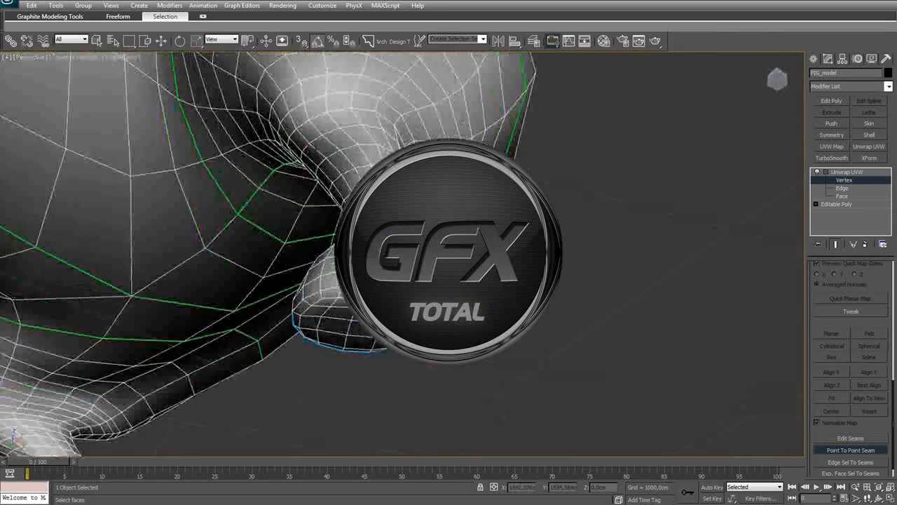